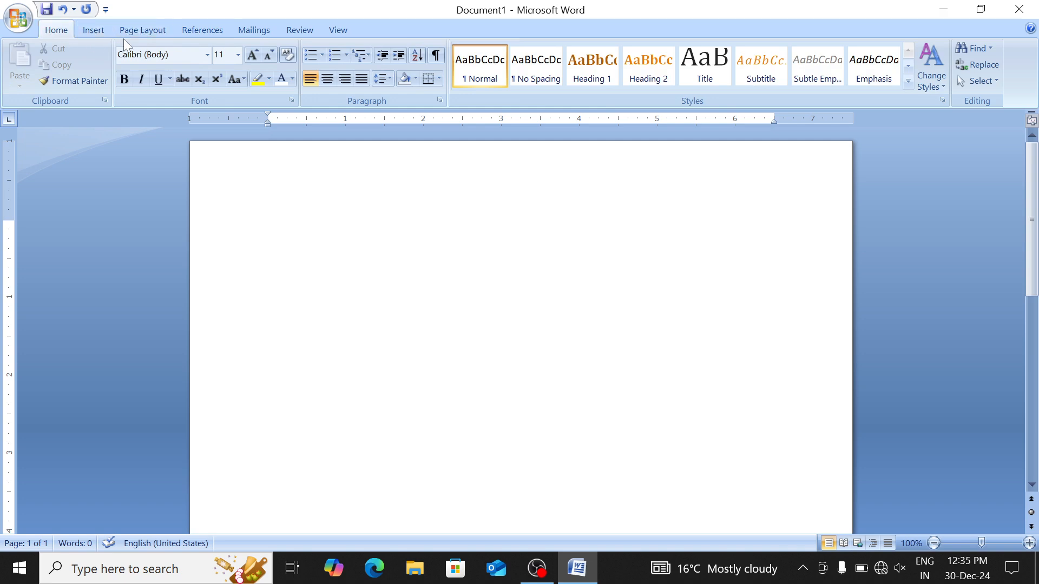
Switch the ribbon to References and select the empty first line of the document
click(197, 33)
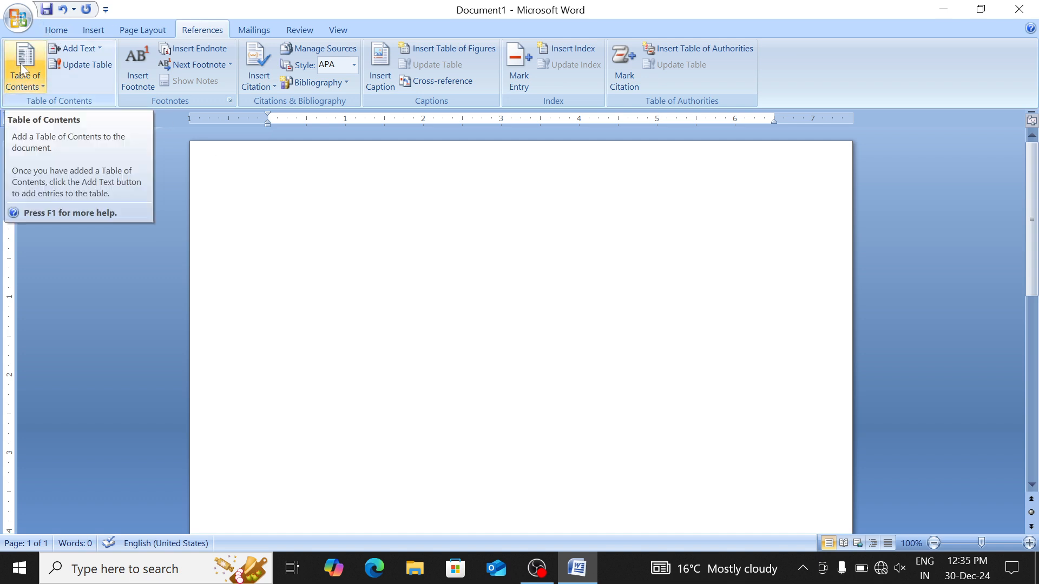
click(228, 216)
Generate three sample paragraphs on the first line using =rand()
click(306, 264)
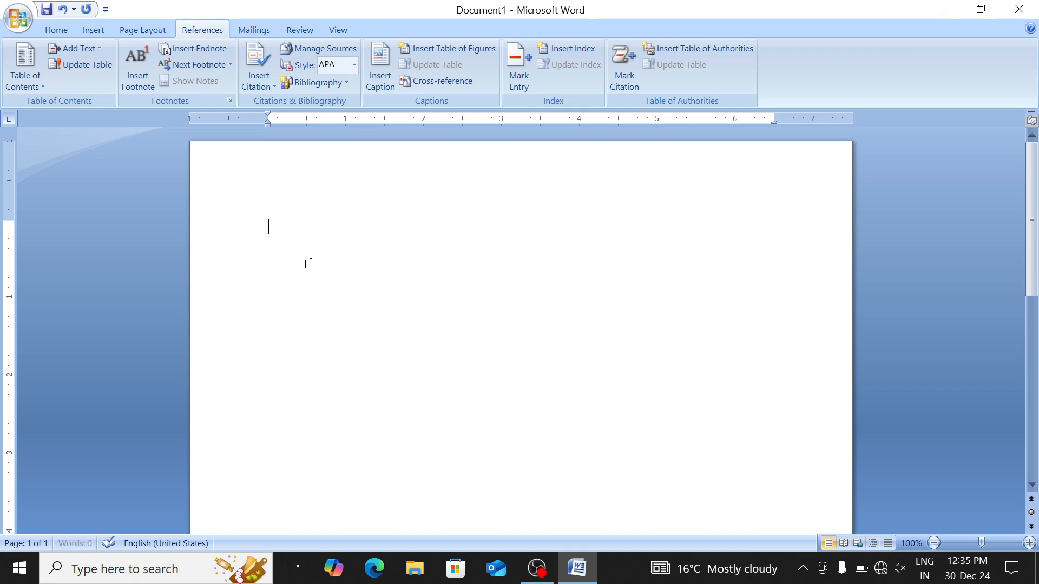
text(=rand())
key(Return)
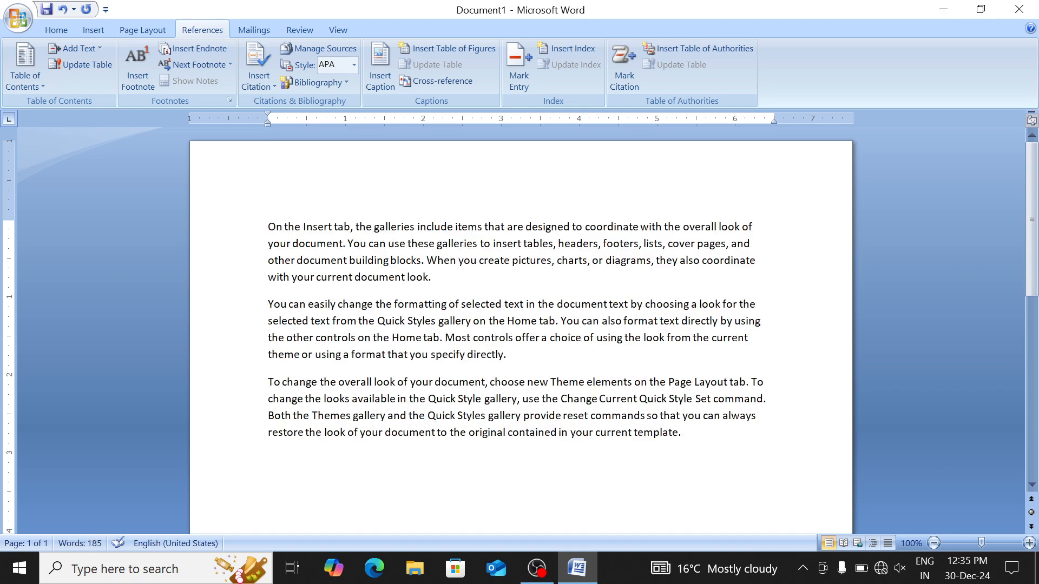
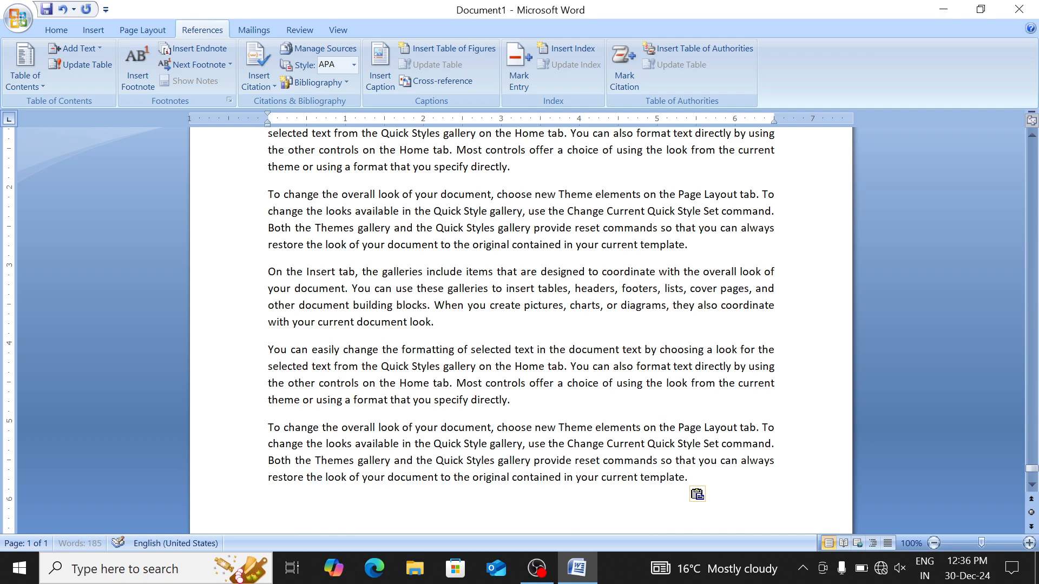
Jump to the document start and select the opening phrase 'On the Insert tab'
key(ctrl+Home)
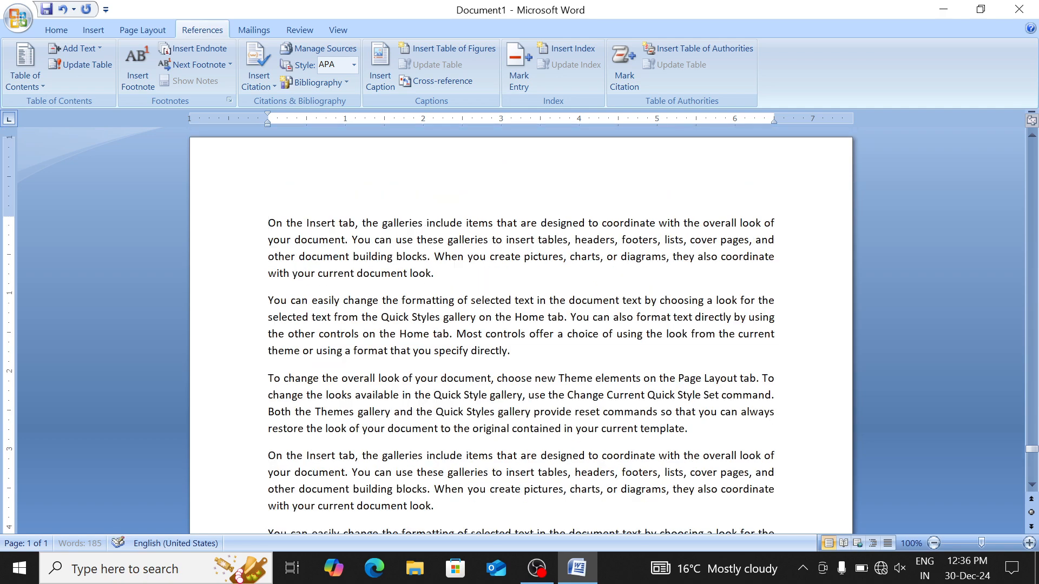
scroll(521, 330, up, 20)
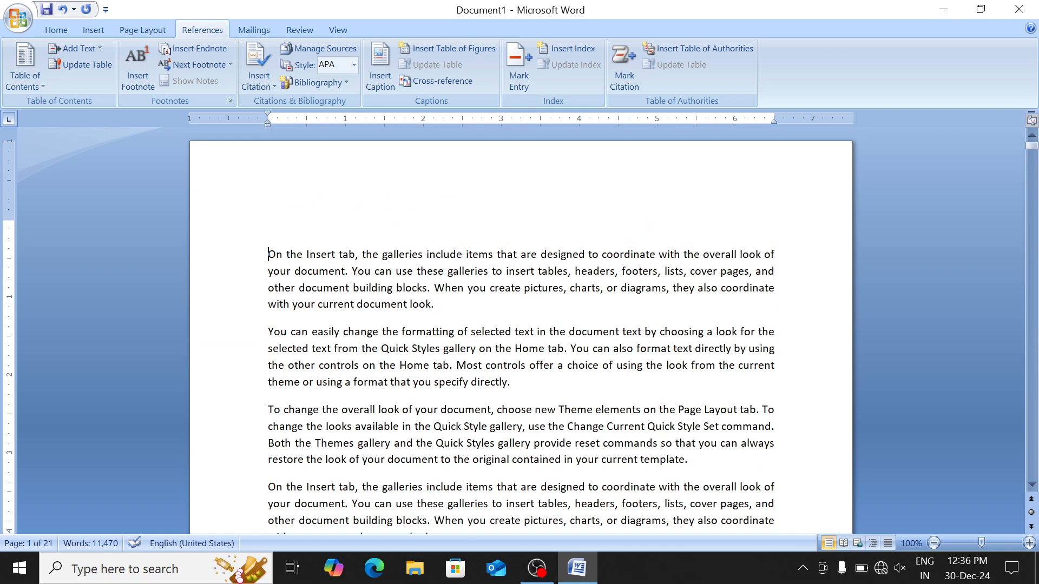
key(ctrl+shift+Right)
key(ctrl+shift+Right)
key(ctrl+shift+Right)
key(ctrl+shift+Right)
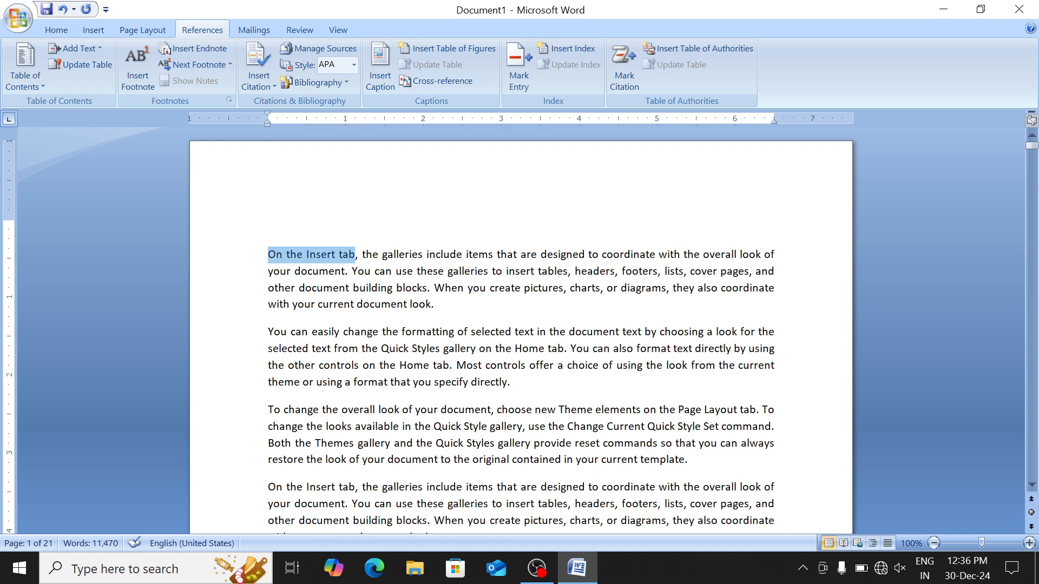
Apply Heading 1 to 'On the Insert tab', 'To change' and 'You can easily change'
click(58, 30)
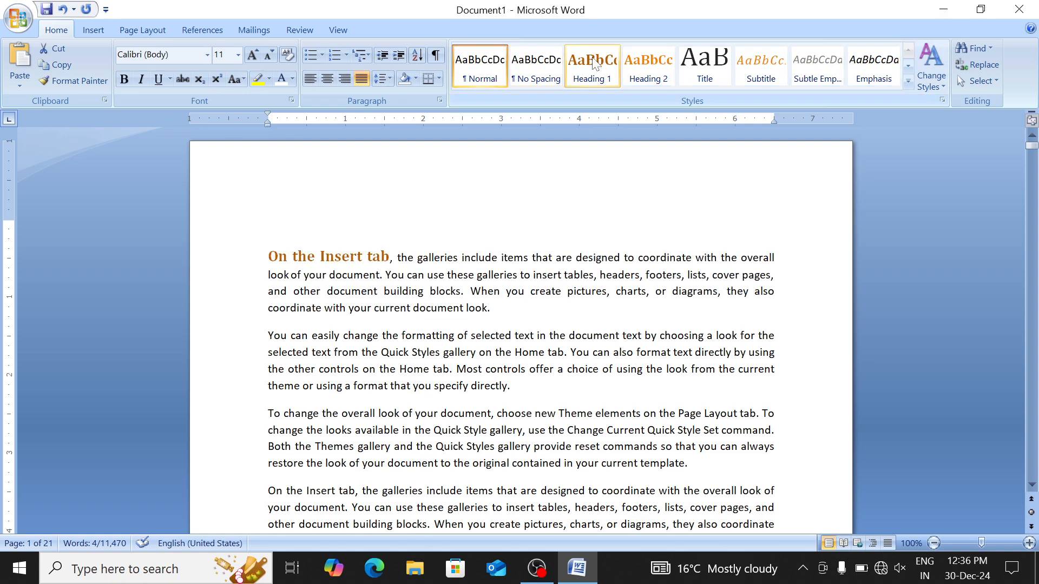
click(594, 63)
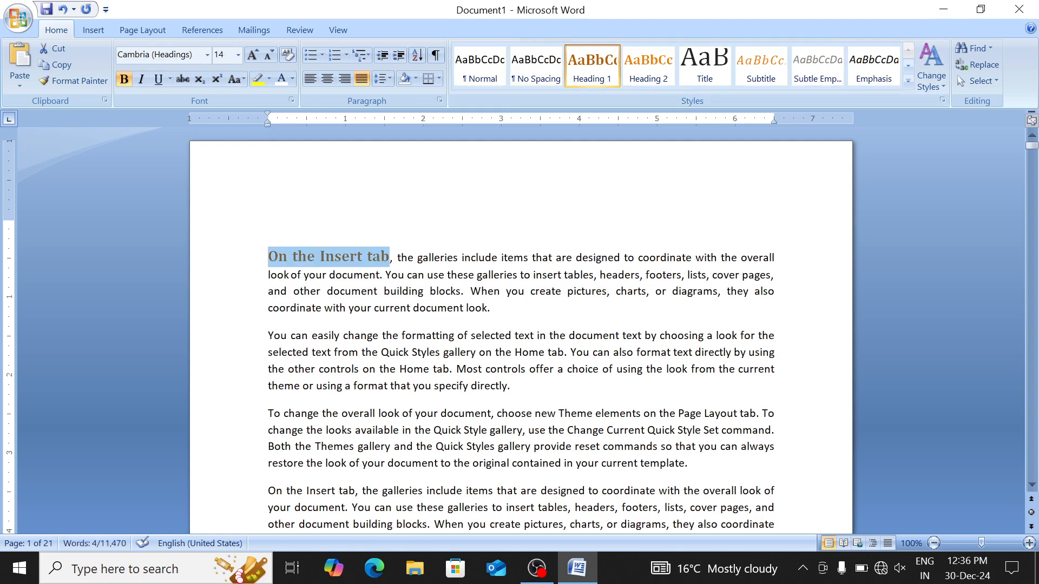
scroll(520, 325, down, 18)
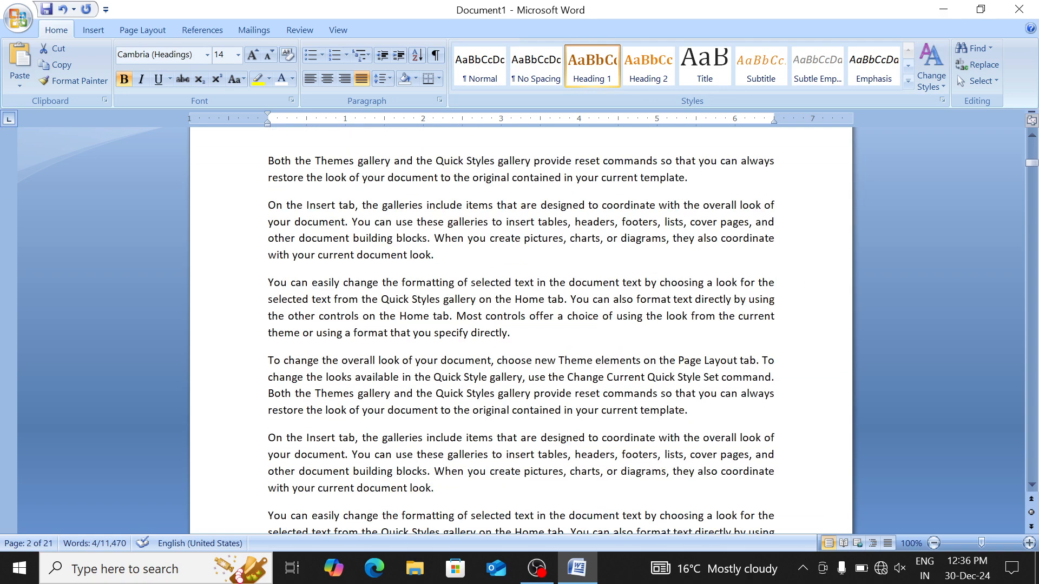
drag(323, 360, 268, 360)
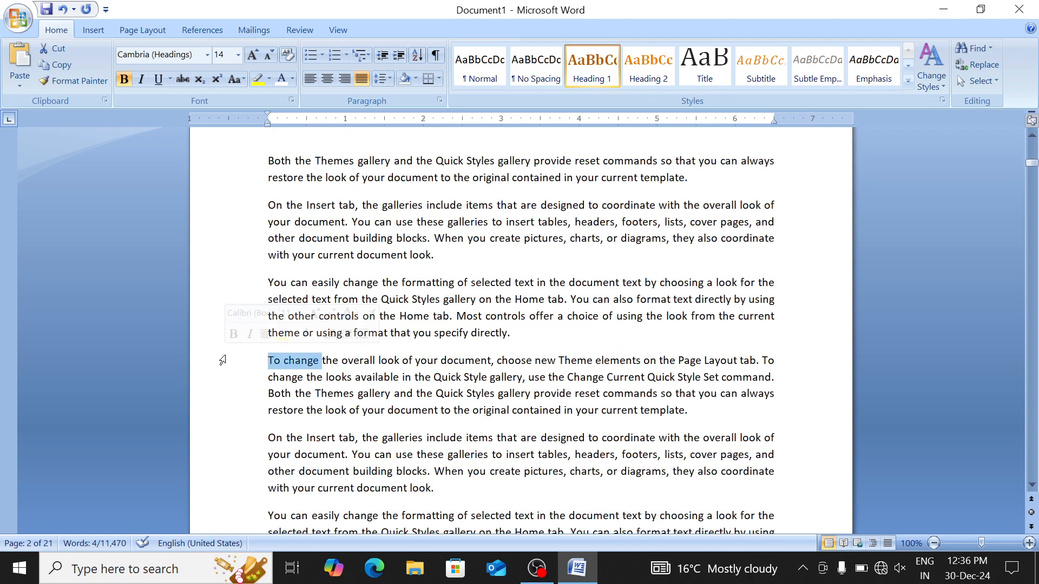
click(601, 76)
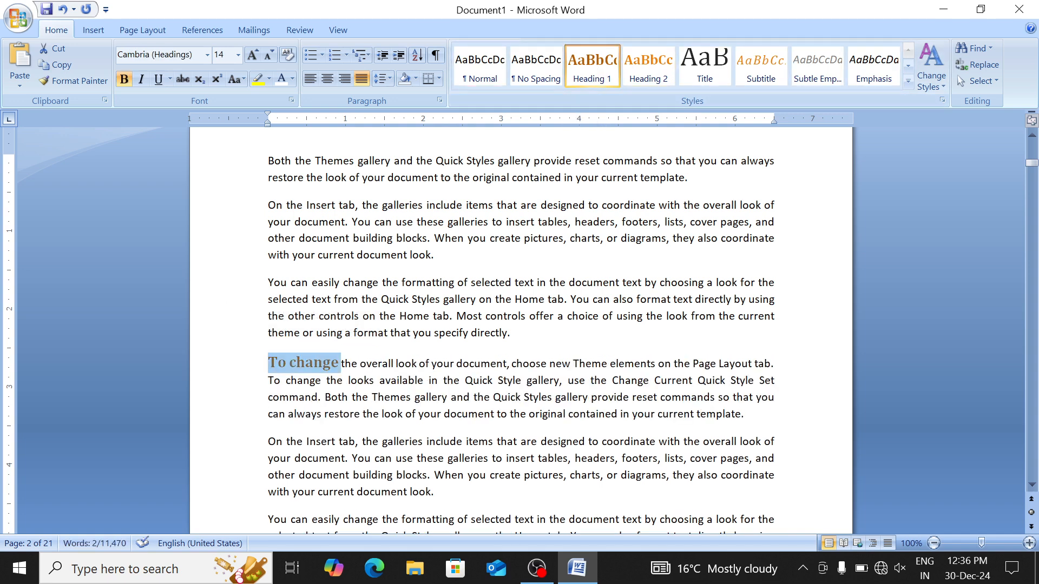
key(ctrl+z)
scroll(521, 325, down, 2)
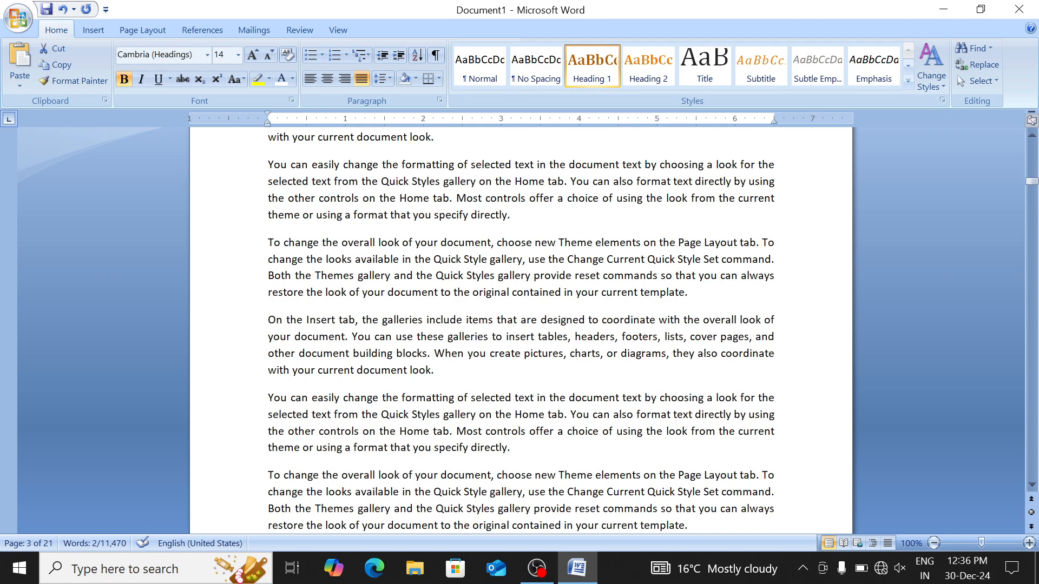
drag(382, 399, 268, 399)
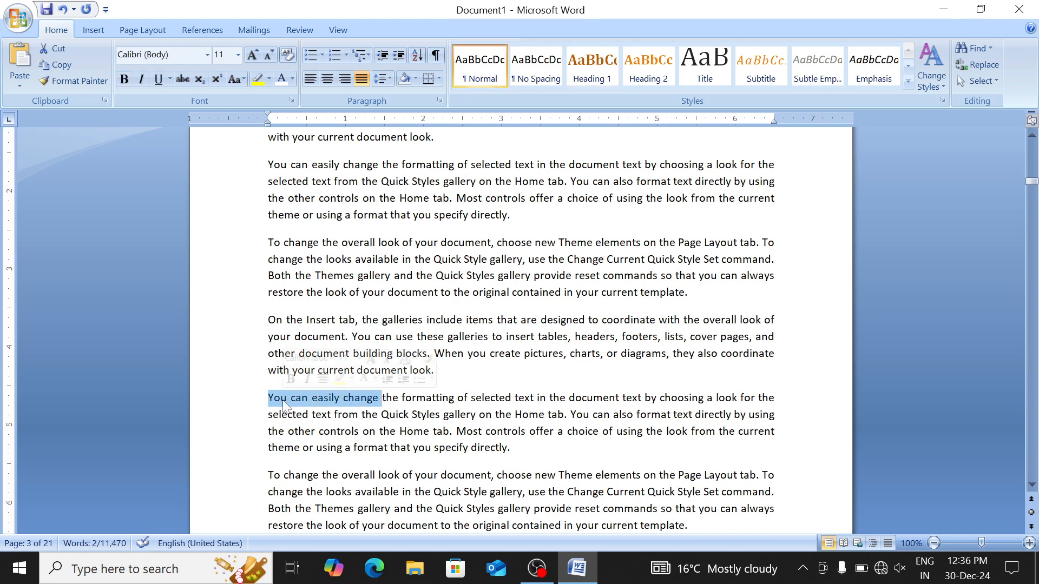
click(599, 74)
Apply Heading 1 to 'You can easily' and 'To change the overall', then return to the top
scroll(541, 221, down, 15)
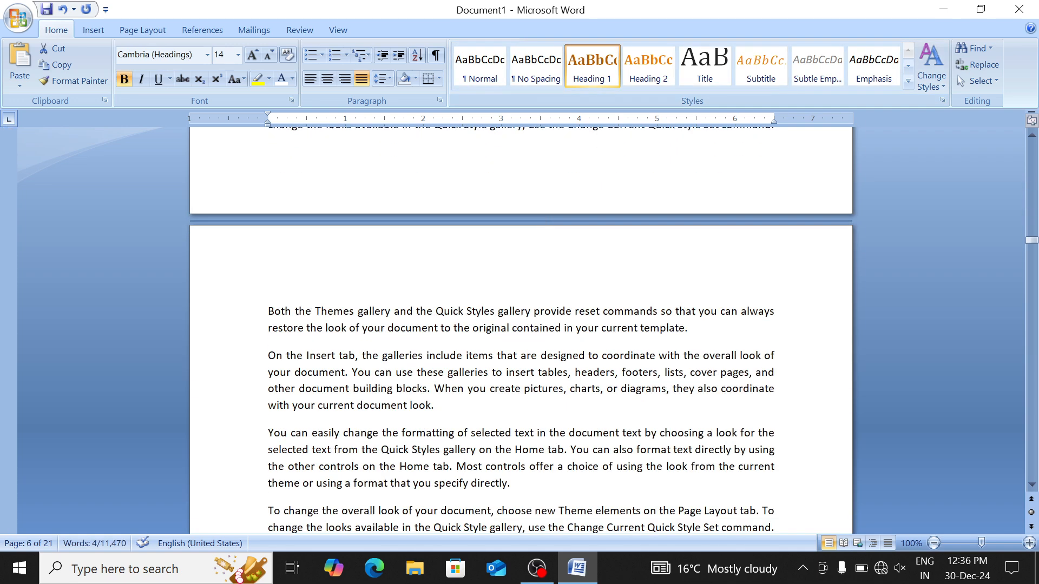
drag(343, 432, 268, 433)
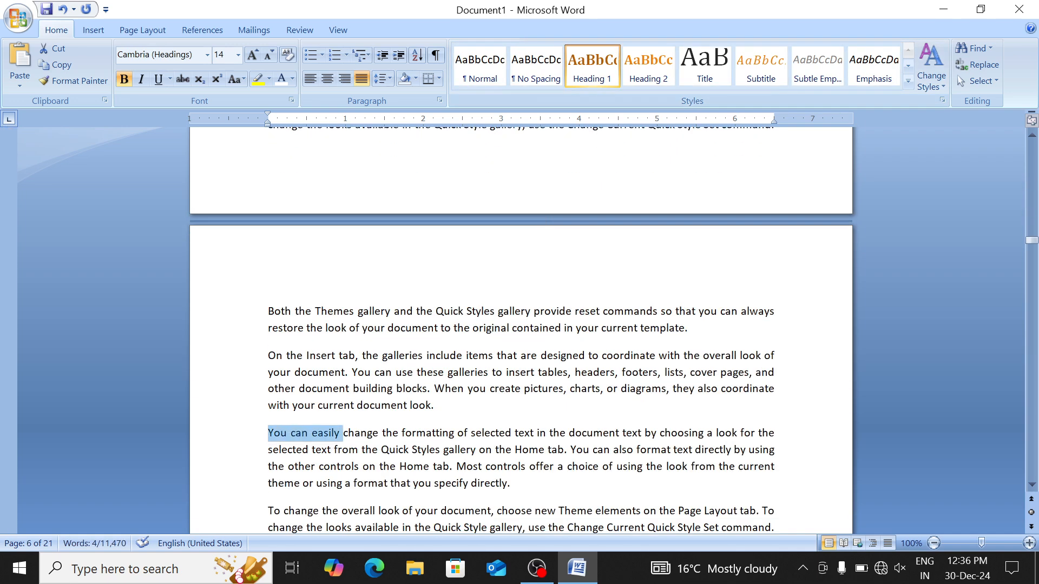
click(603, 65)
scroll(519, 325, down, 15)
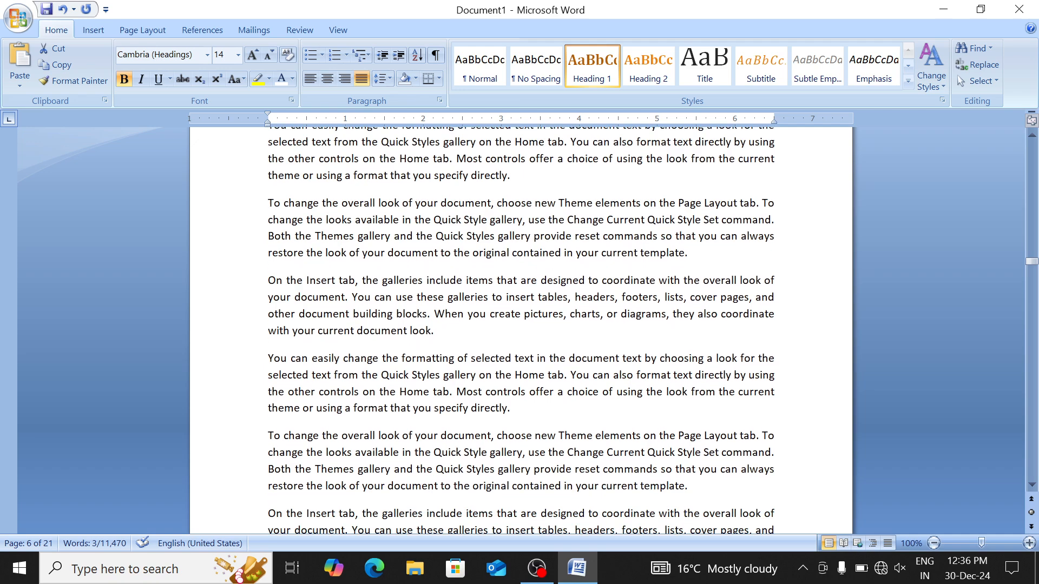
drag(378, 436, 268, 436)
click(594, 68)
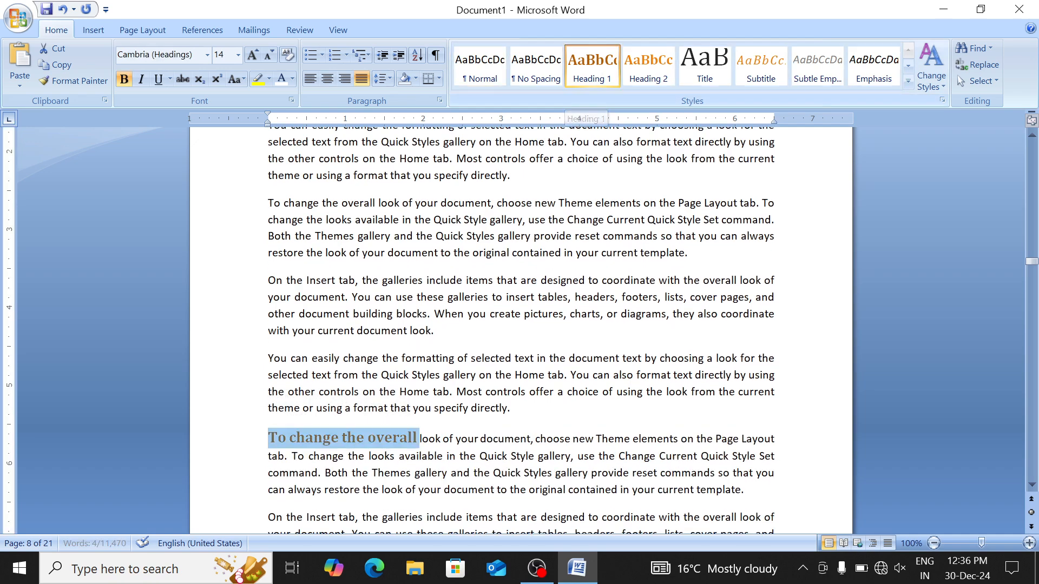
scroll(519, 325, down, 10)
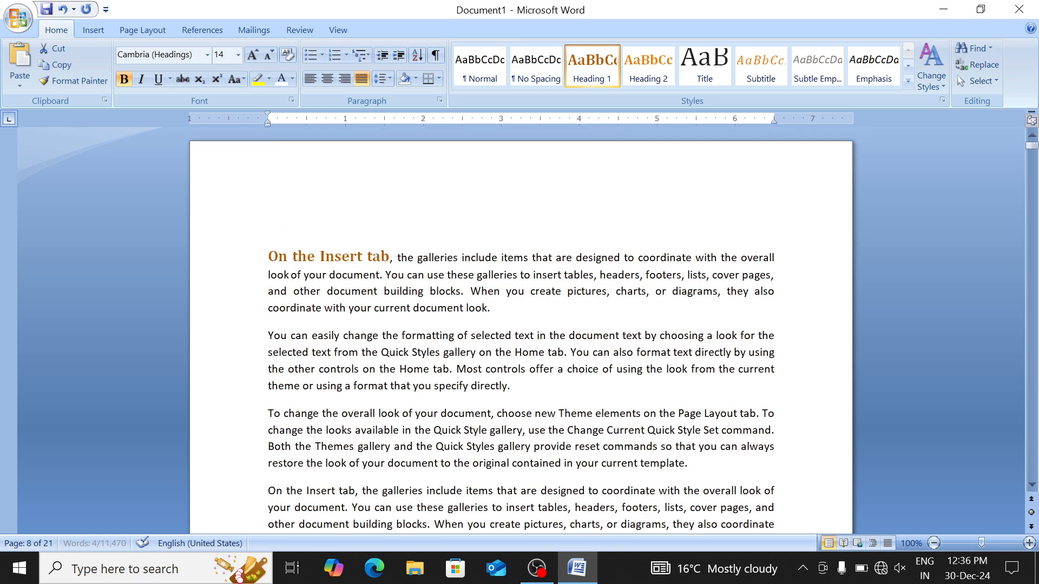
key(ctrl+Home)
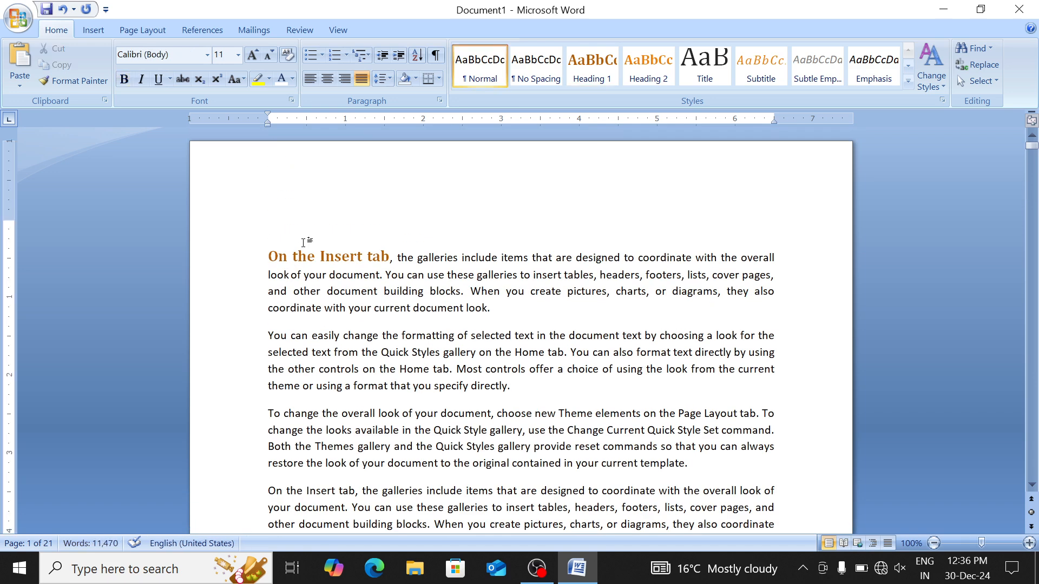
Insert an Automatic Table 1 Contents table on a new line at the top
key(Return)
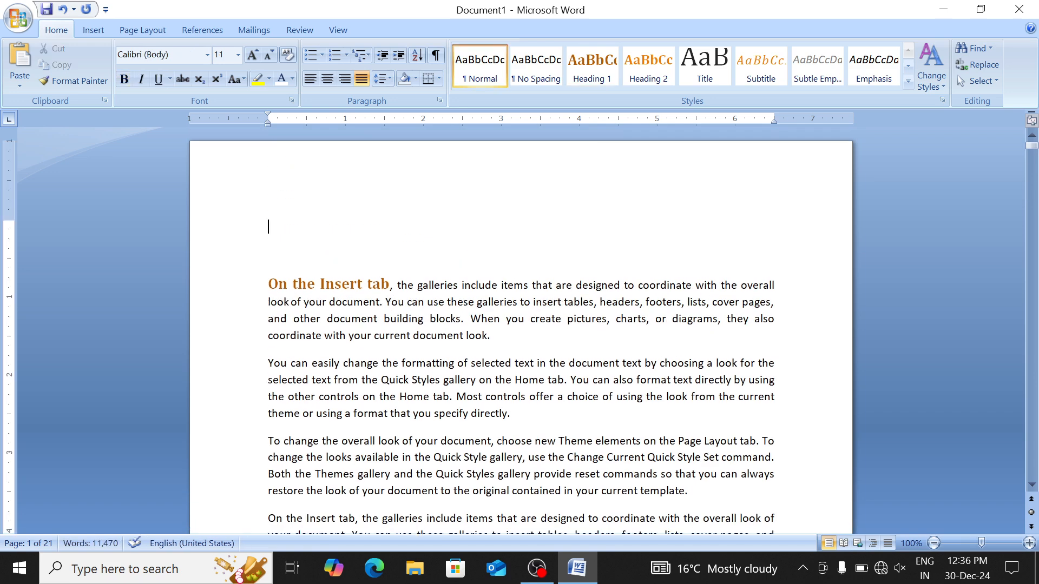
click(196, 30)
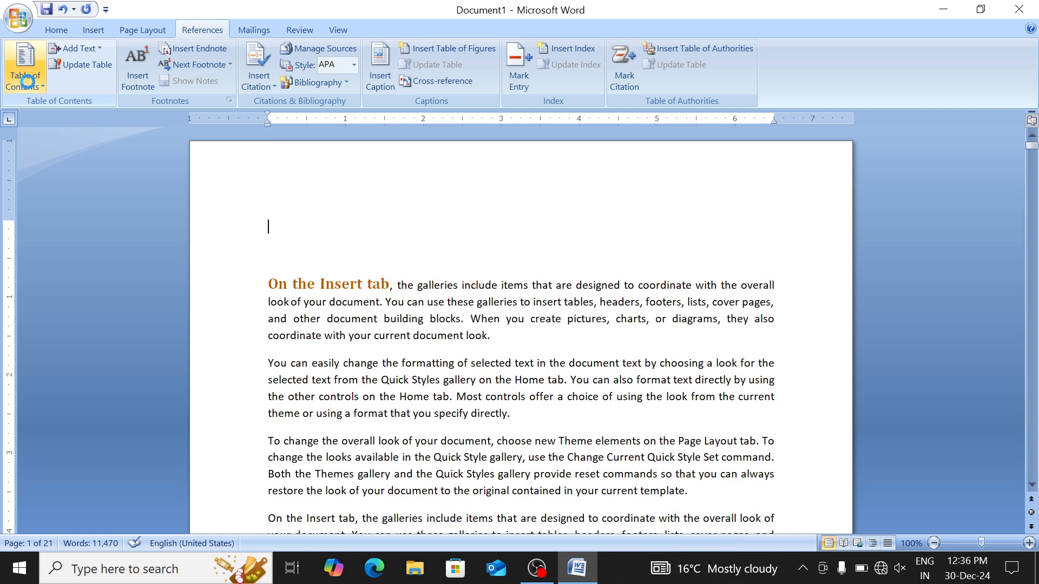
click(27, 82)
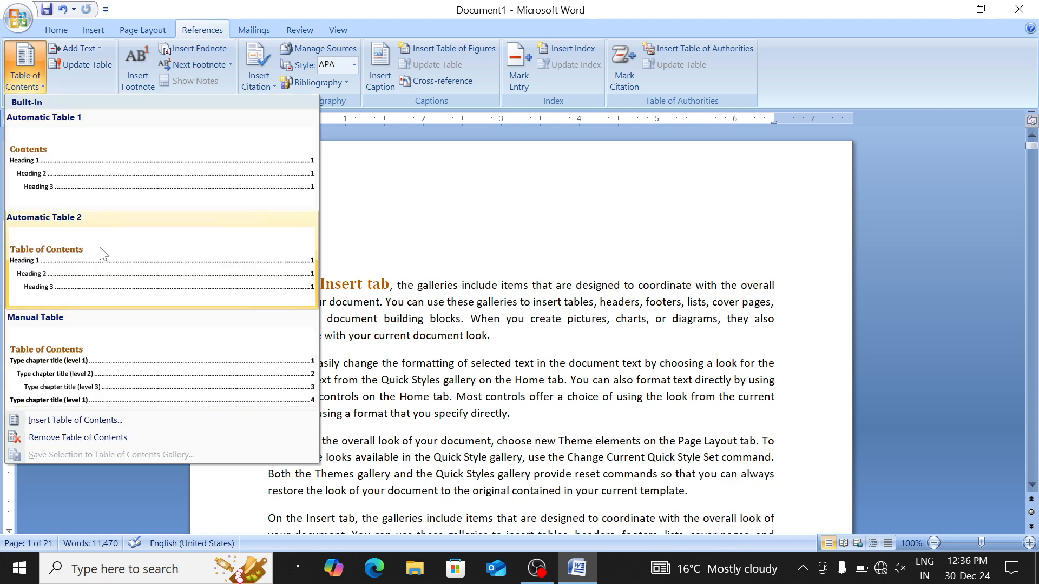
click(104, 155)
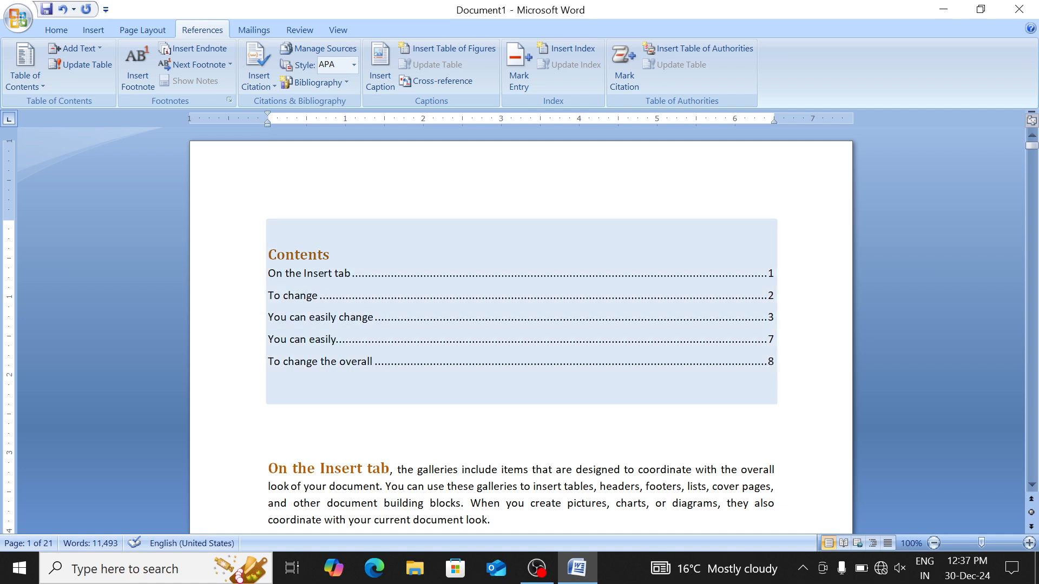
Follow the Contents links to 'You can easily' and then 'To change the overall' on page 8
click(324, 314)
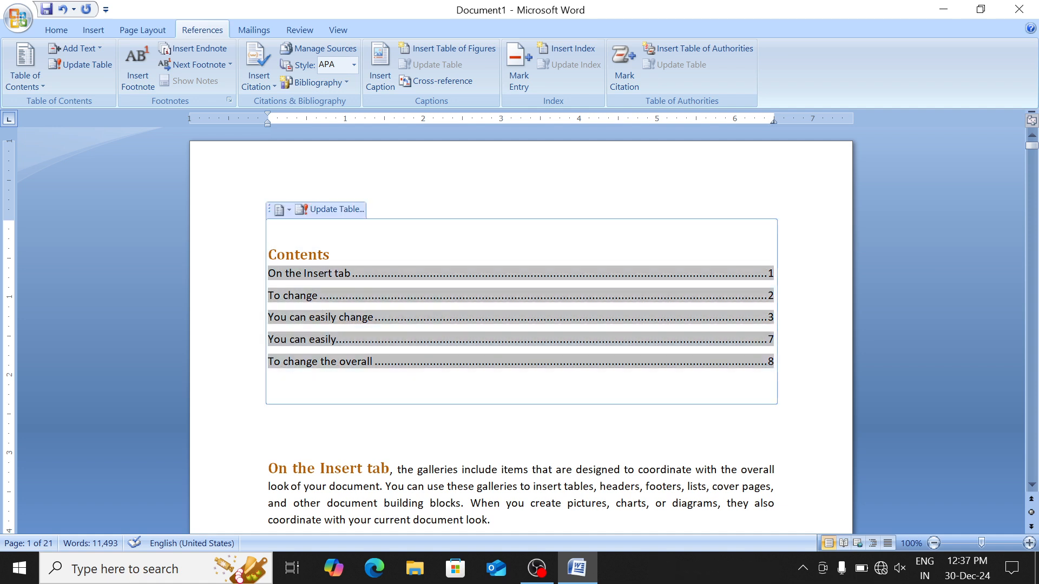
ctrl+click(307, 340)
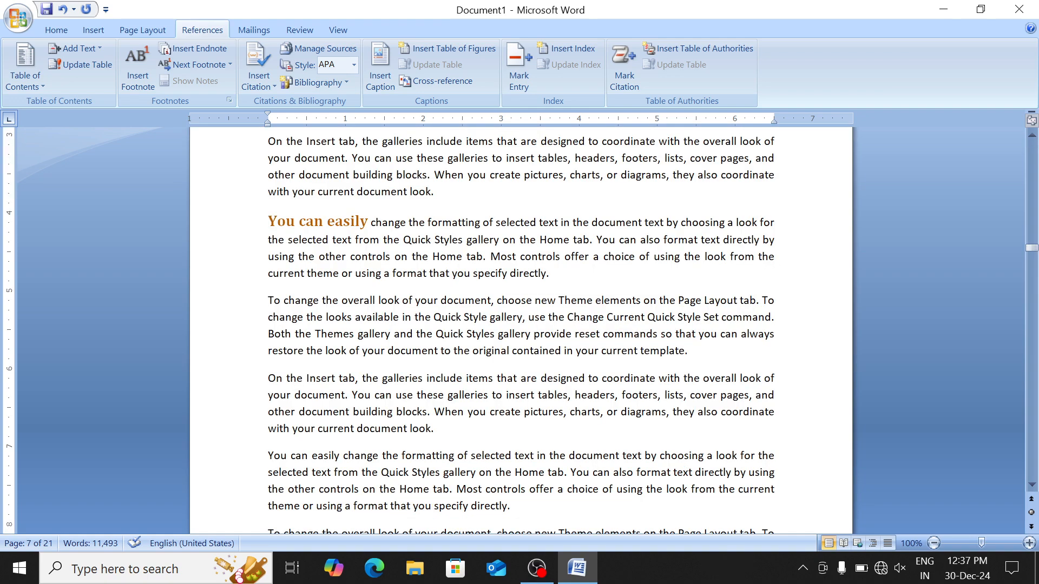
scroll(520, 325, down, 3)
scroll(519, 330, up, 15)
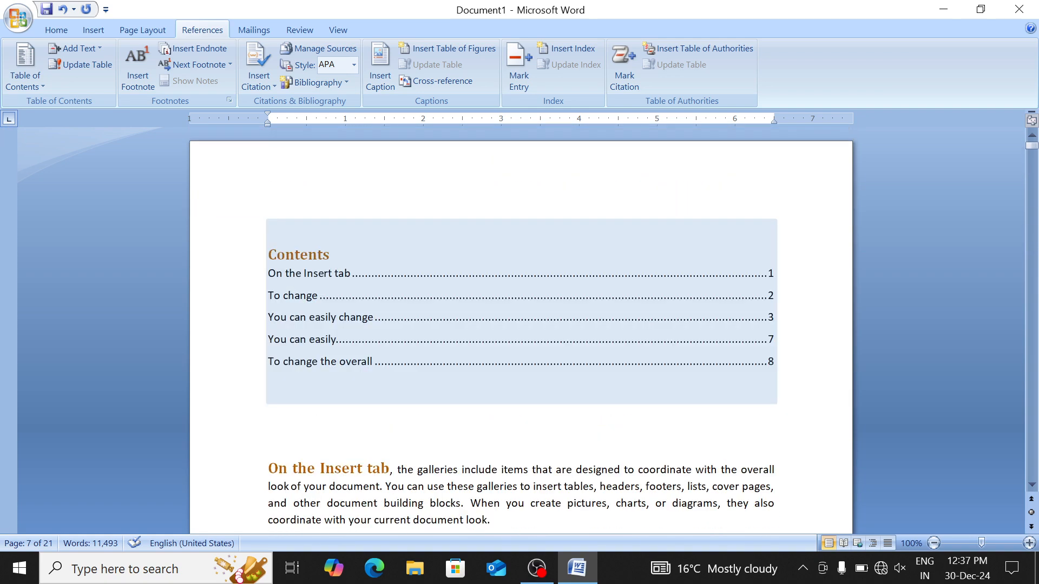
click(333, 360)
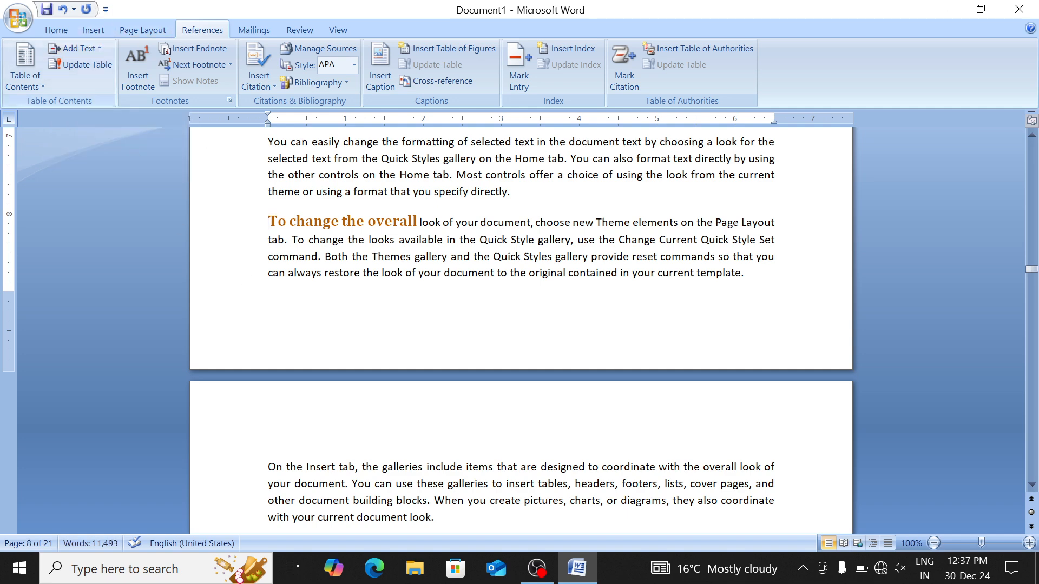
Mark the phrase 'To change the' as a level 1 contents entry
scroll(521, 324, down, 4)
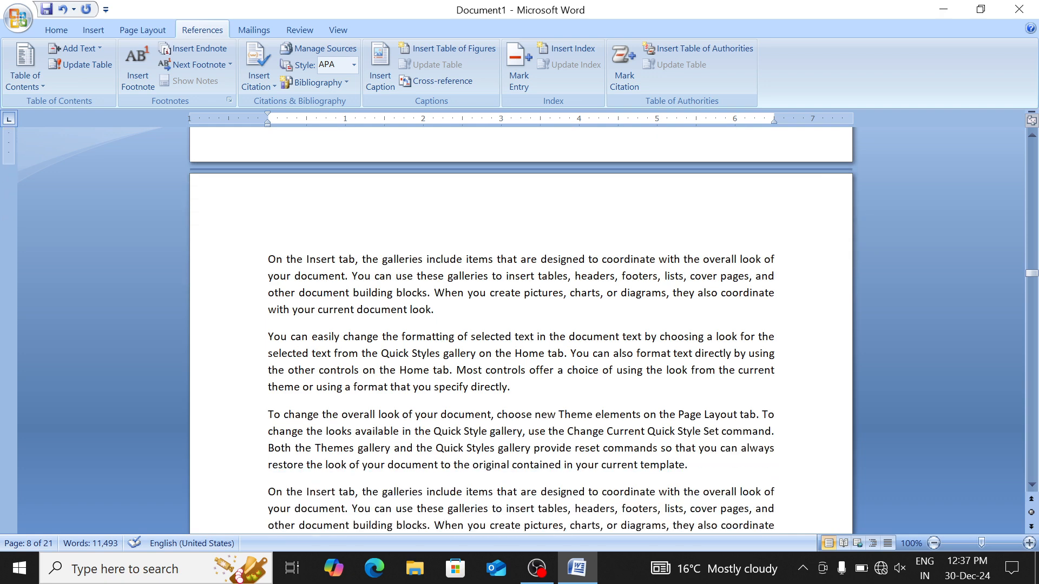
drag(268, 414, 341, 414)
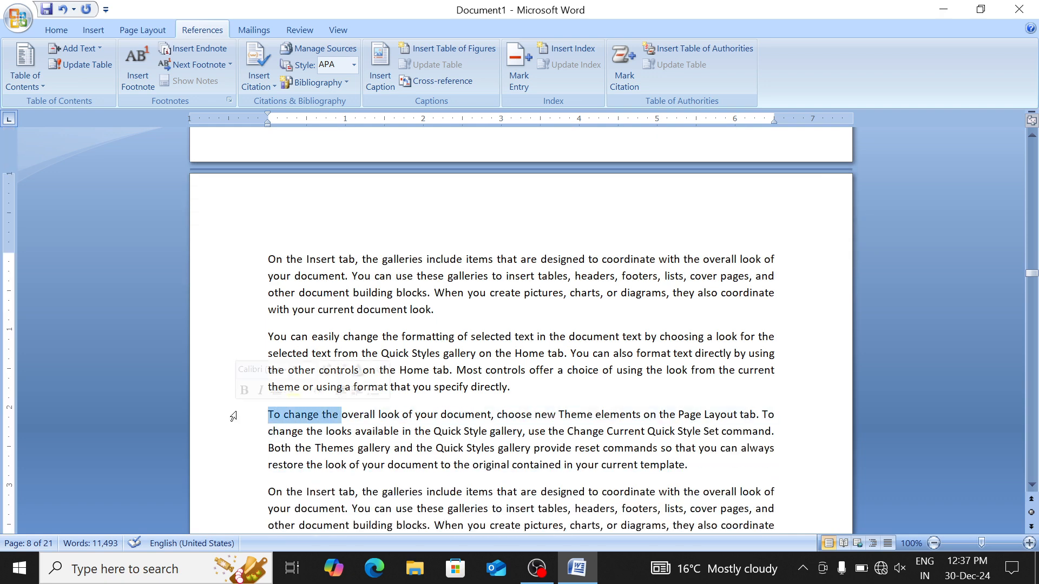
click(60, 32)
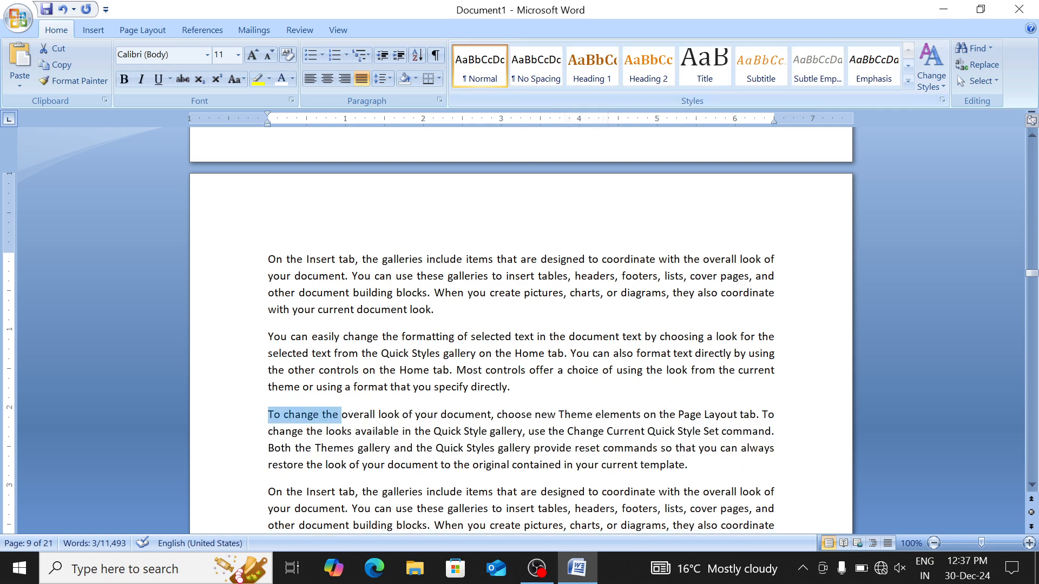
click(194, 27)
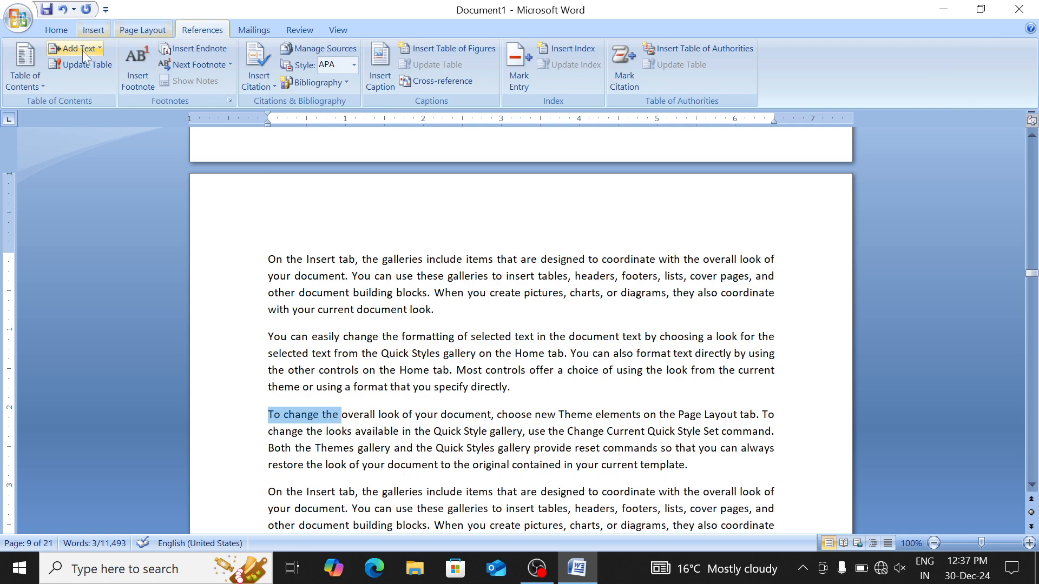
click(76, 48)
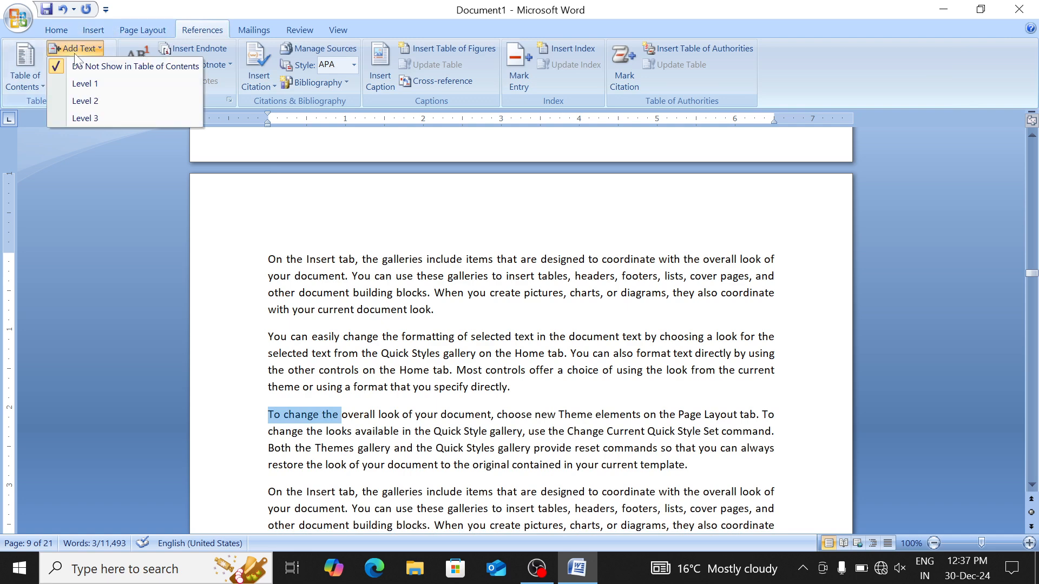
click(103, 83)
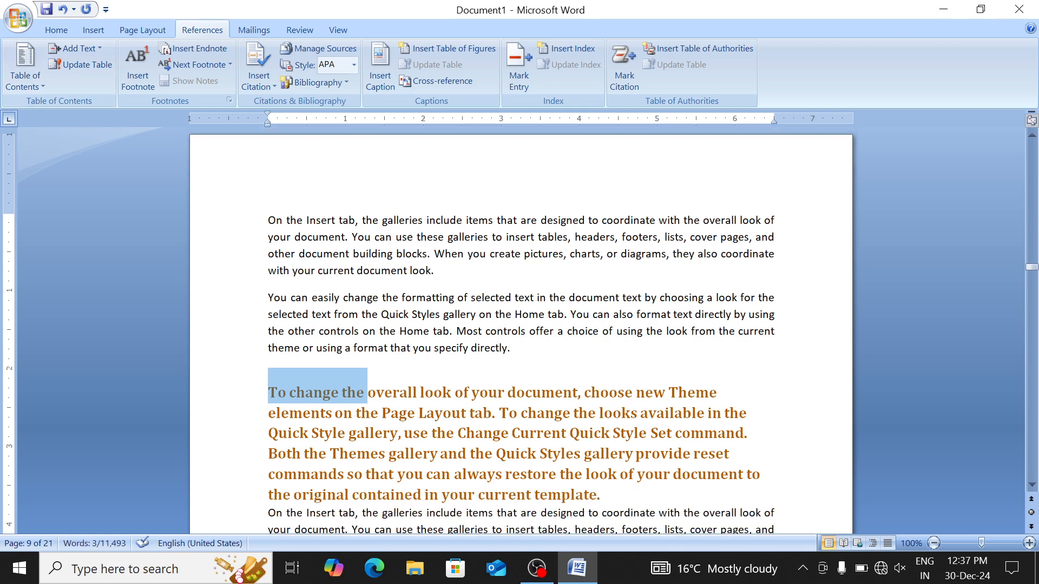
Switch 'To change the' to a level 2 entry, then undo it back to body text
scroll(521, 334, down, 1)
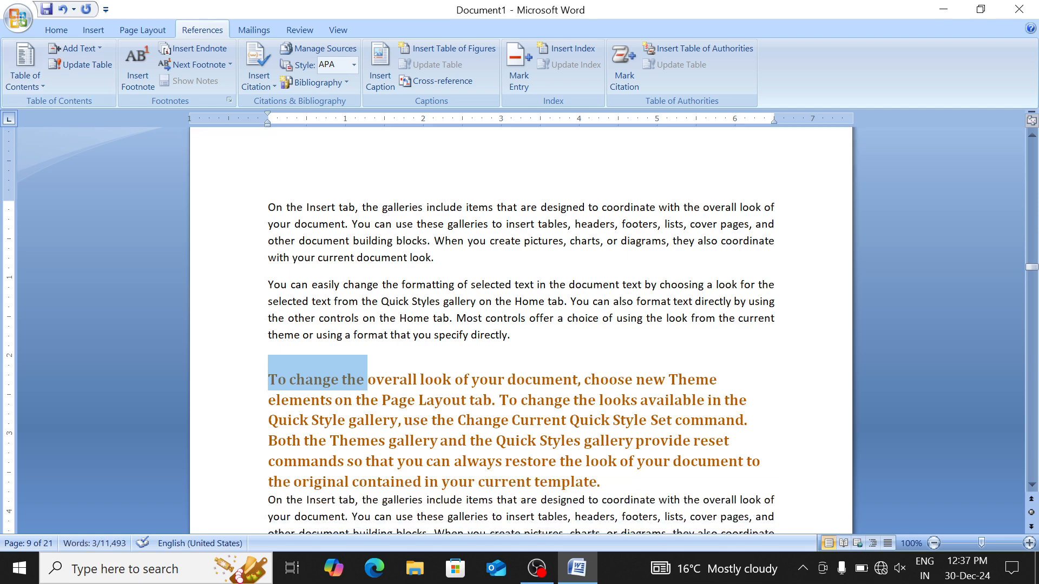
click(93, 47)
click(97, 99)
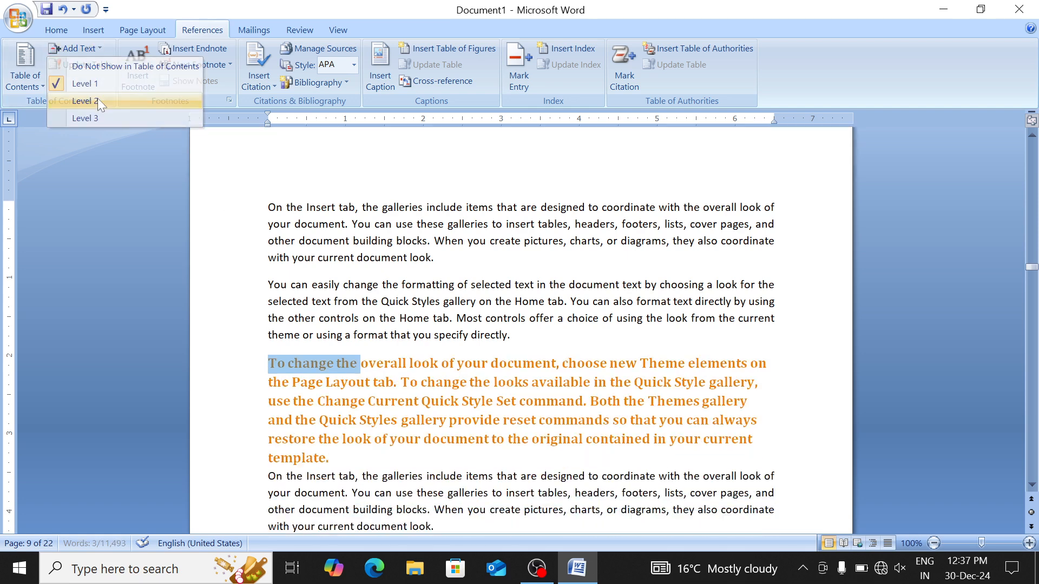
key(ctrl+z)
key(ctrl+z)
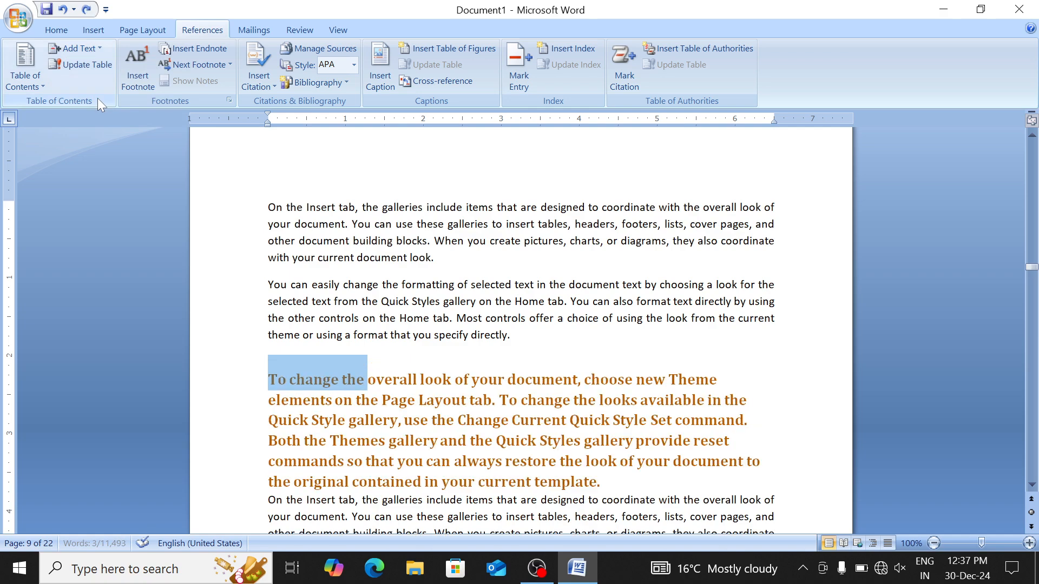
Split 'To change the' onto its own line and mark it as a level 1 entry
click(339, 368)
key(Return)
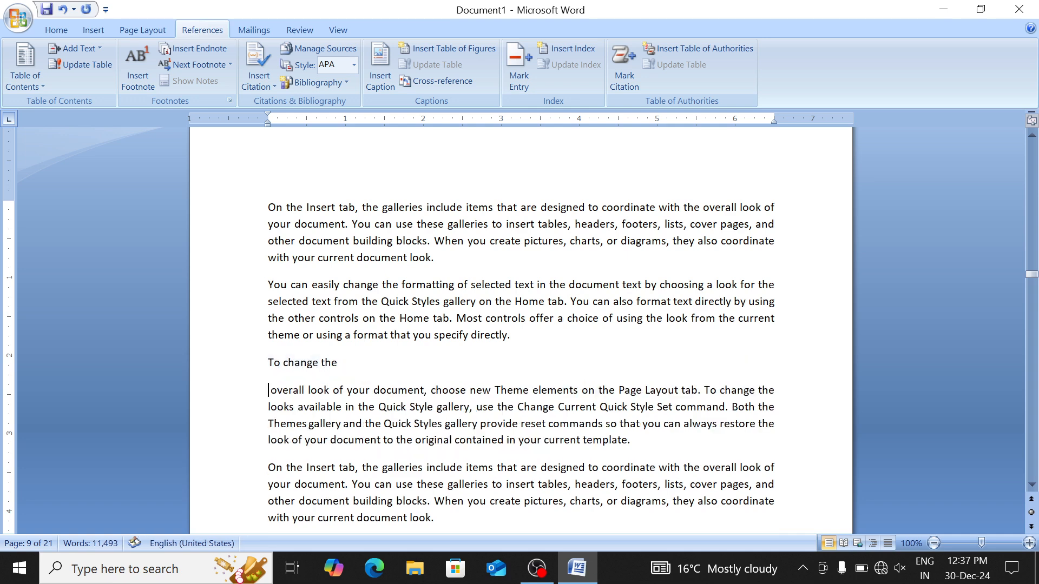
drag(269, 391, 244, 360)
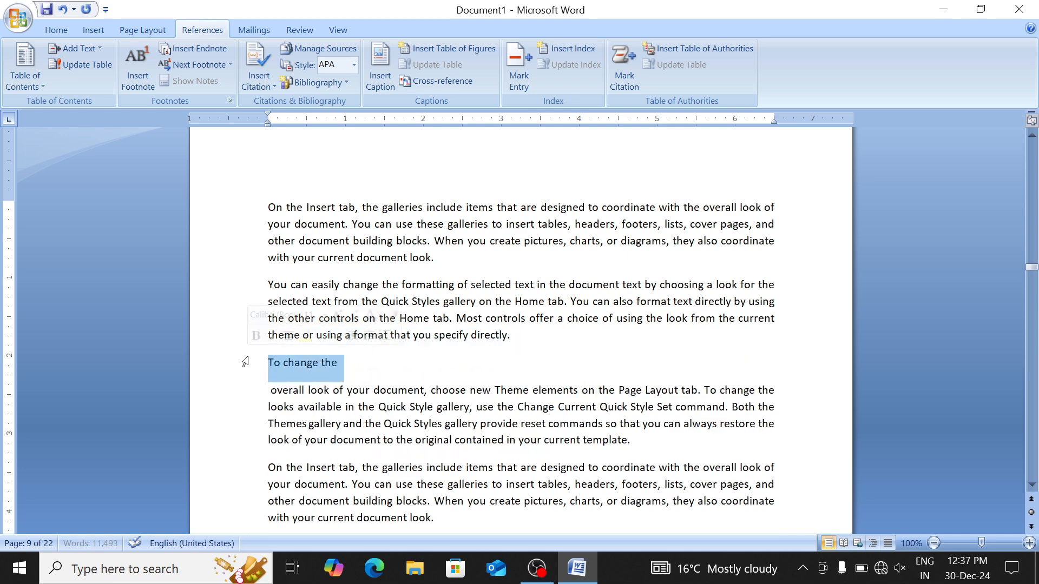
click(86, 50)
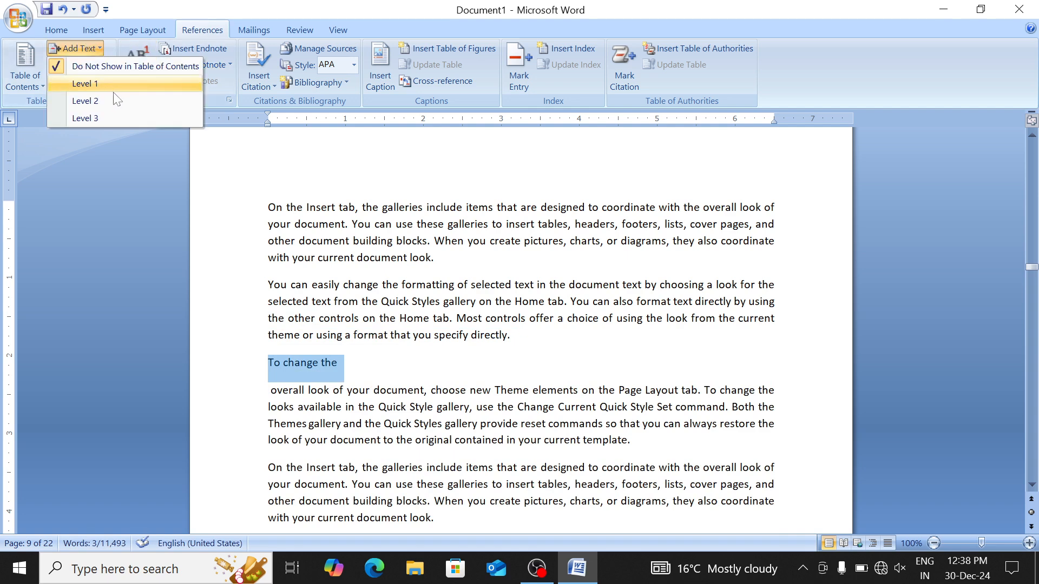
click(60, 81)
Split 'On the Insert tab, the galleries include' onto its own line as a level 1 entry
scroll(246, 258, down, 15)
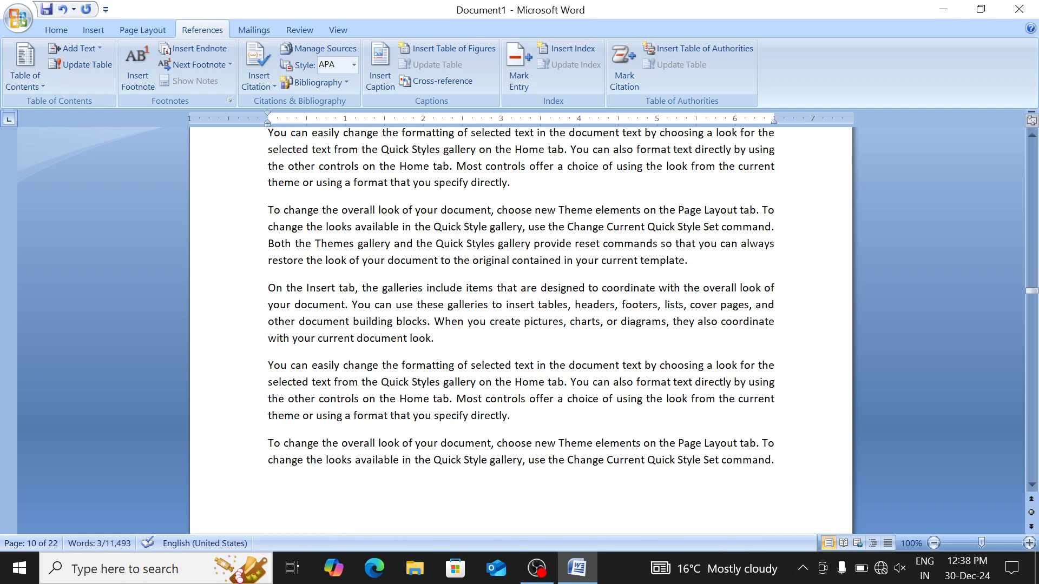
click(463, 288)
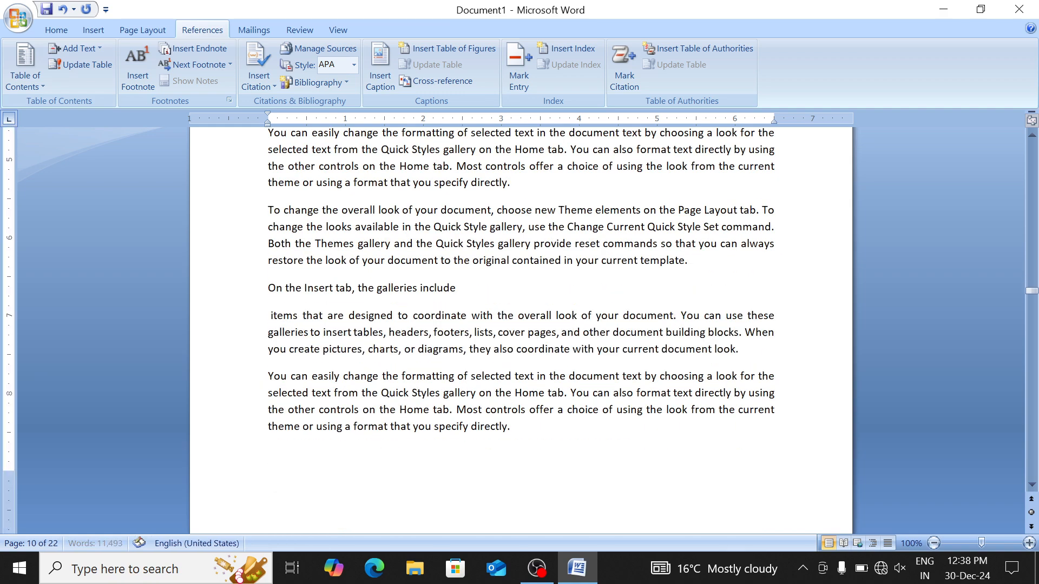
key(Return)
drag(463, 288, 268, 288)
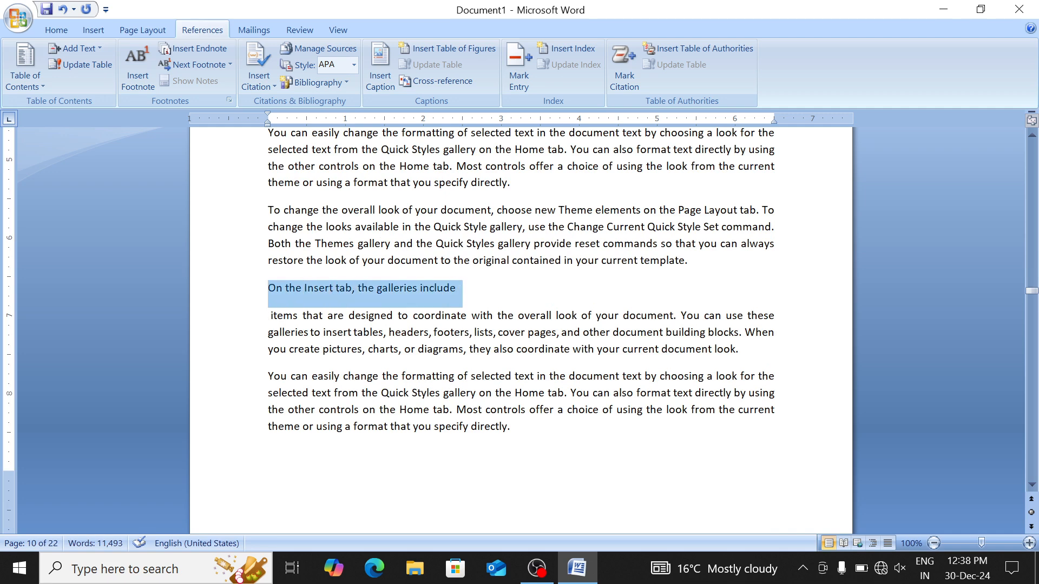
click(74, 49)
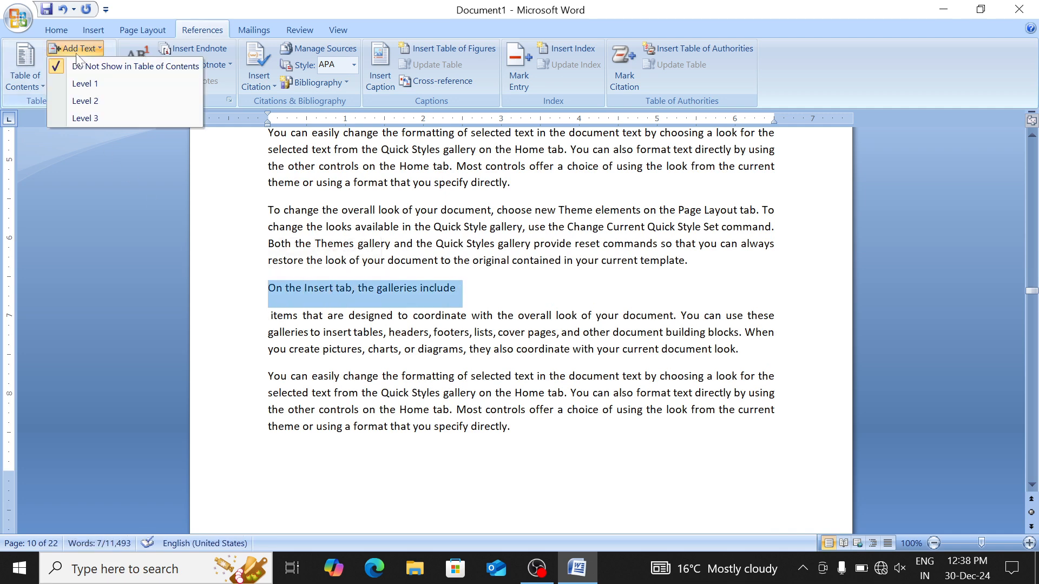
click(102, 85)
scroll(521, 331, down, 20)
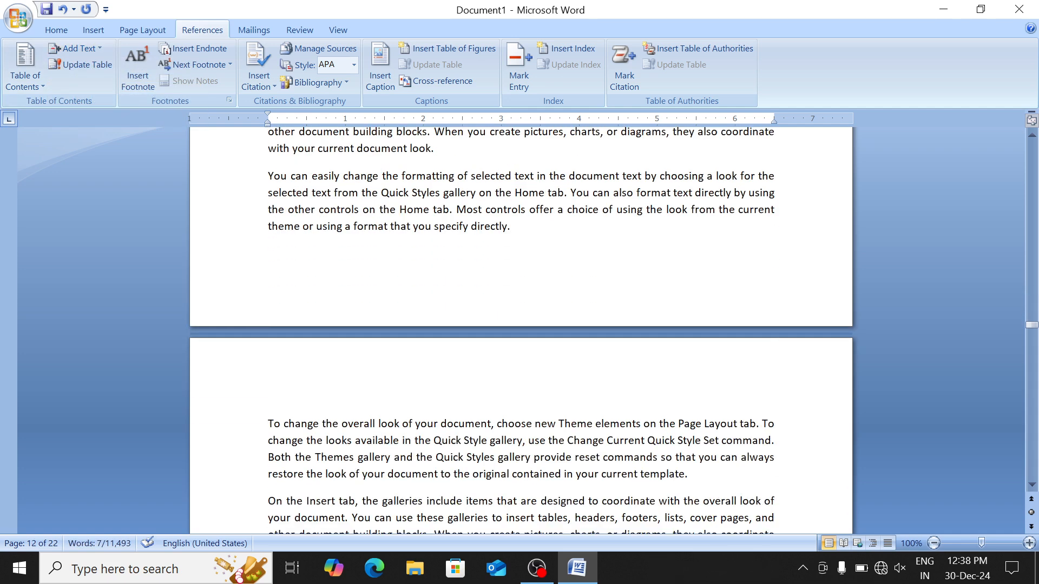
Apply Heading 1 to 'To change the' on page 12 and scroll back to the Contents table
drag(341, 423, 268, 424)
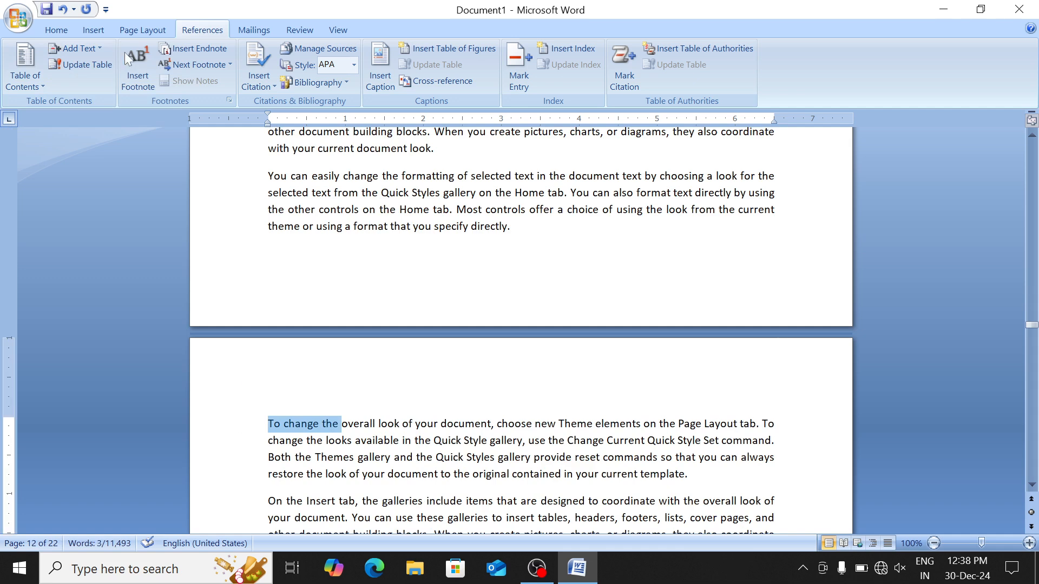
click(53, 27)
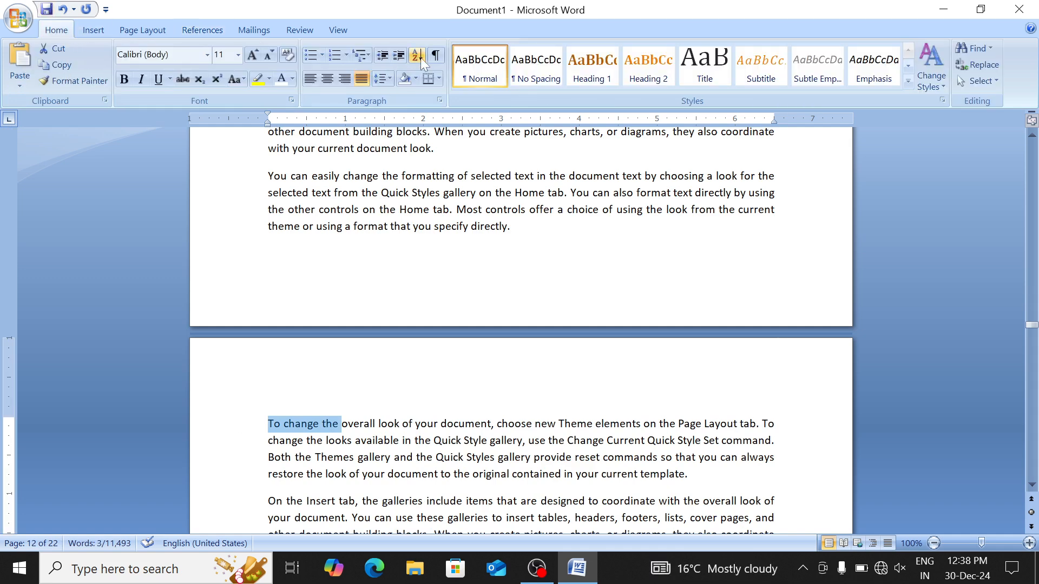
click(588, 64)
scroll(521, 332, up, 20)
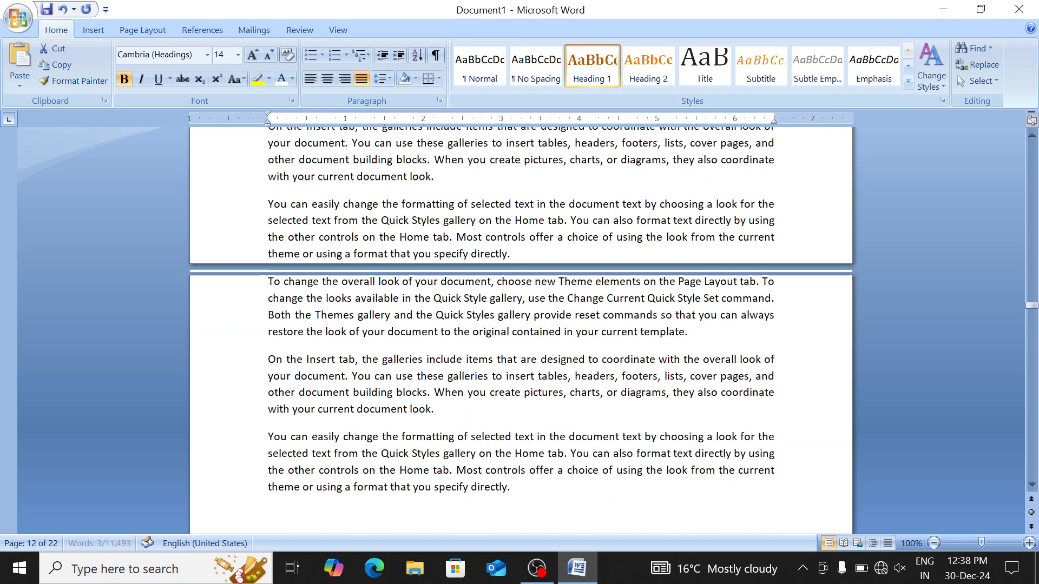
scroll(521, 331, up, 20)
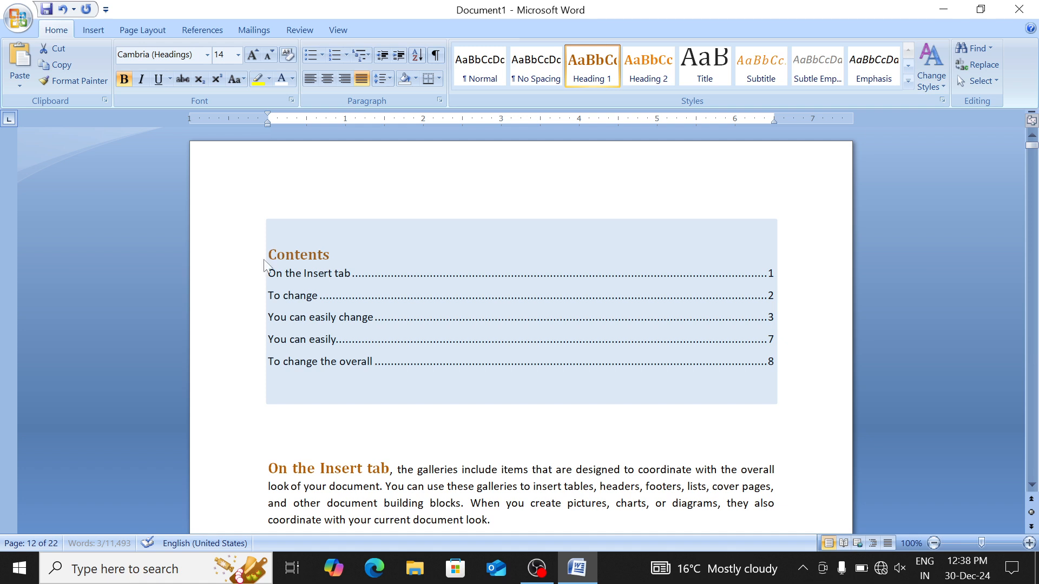
Update the entire table of contents so it lists all eight entries
click(326, 317)
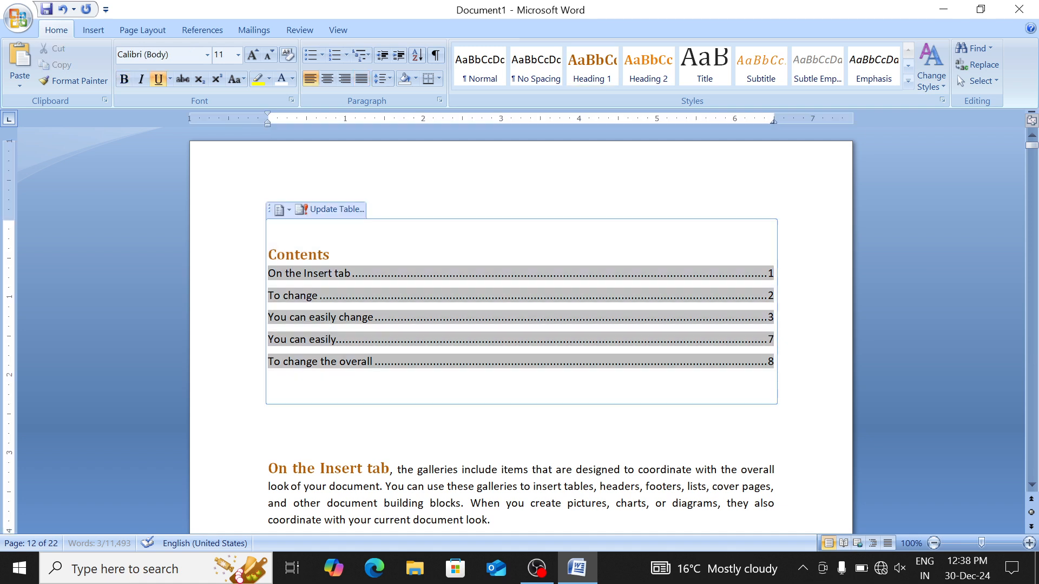
click(190, 28)
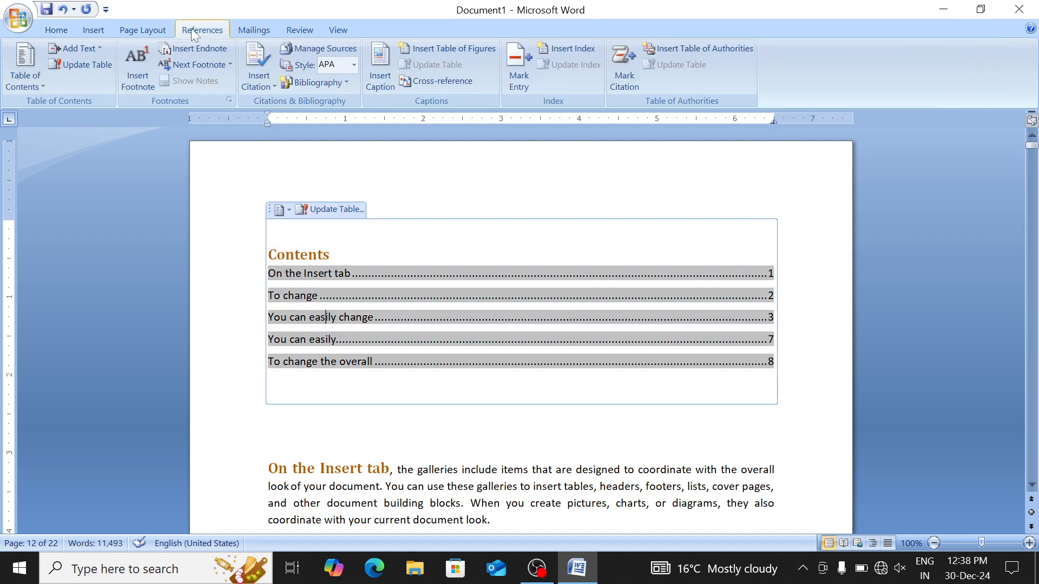
click(81, 65)
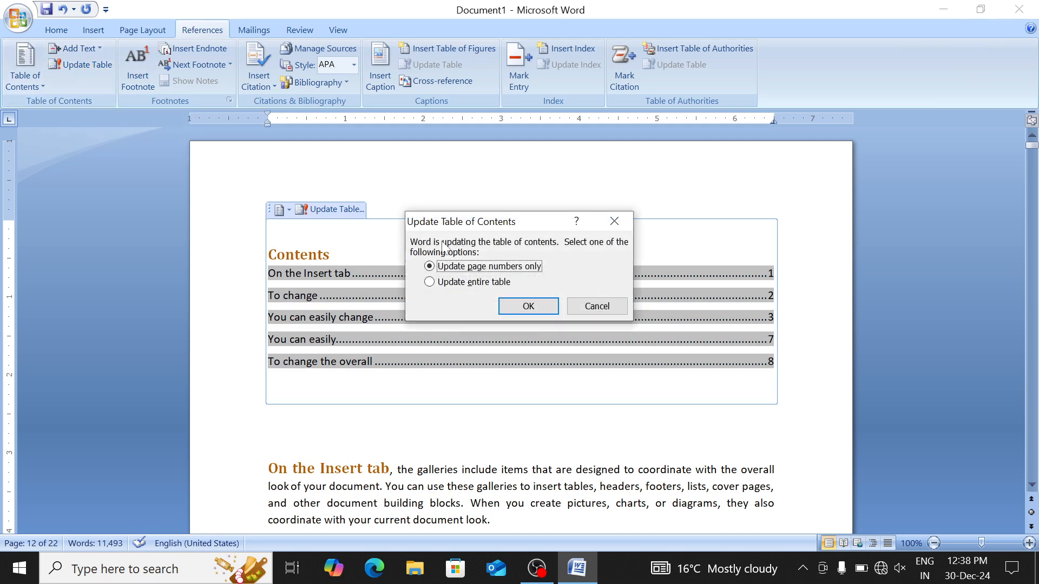
click(461, 285)
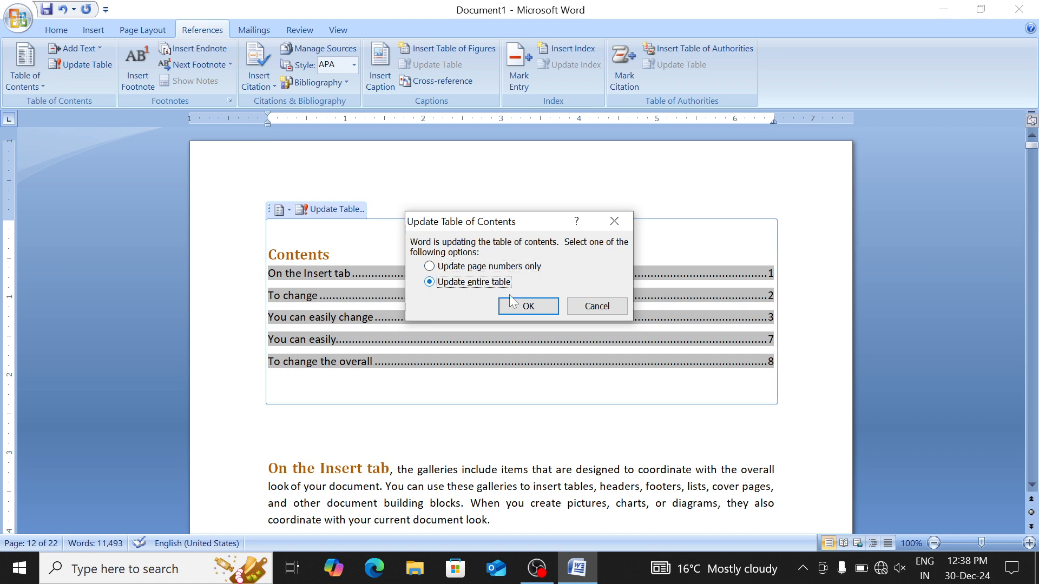
click(524, 305)
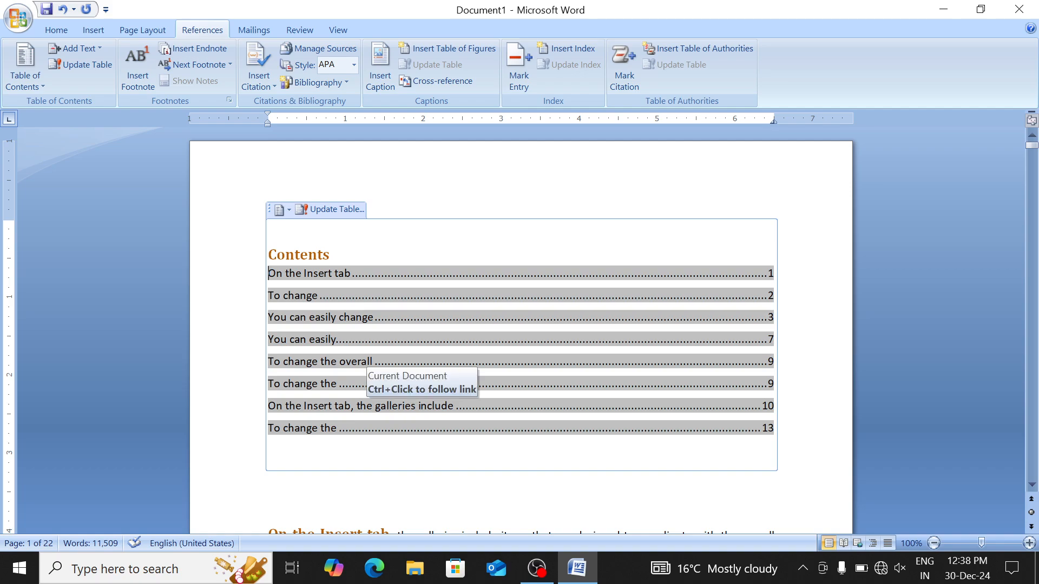
Follow the new 'On the Insert tab, the galleries include' entry, then select the whole document
ctrl+click(346, 407)
scroll(346, 407, up, 20)
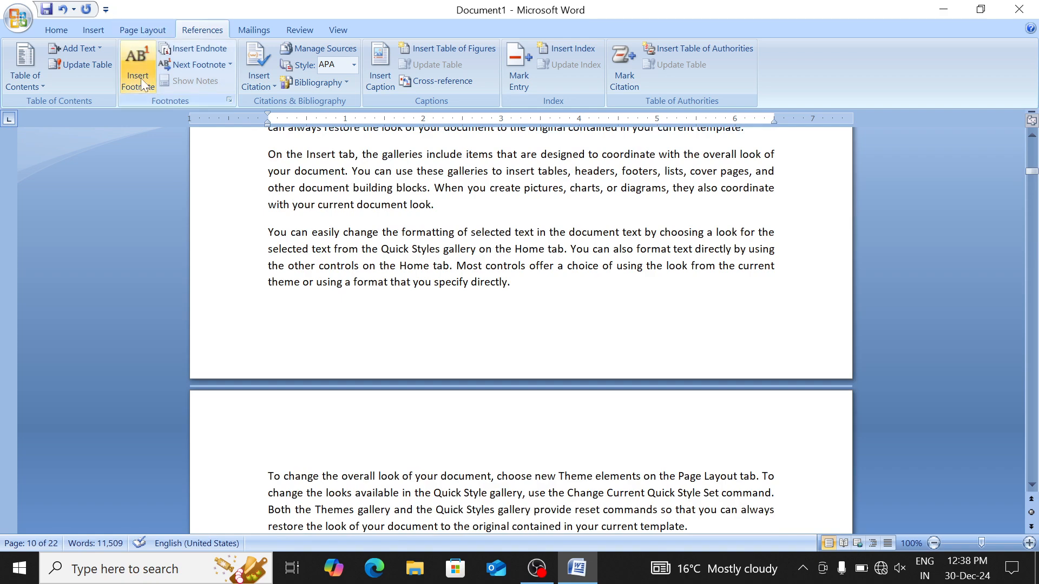
scroll(521, 330, up, 20)
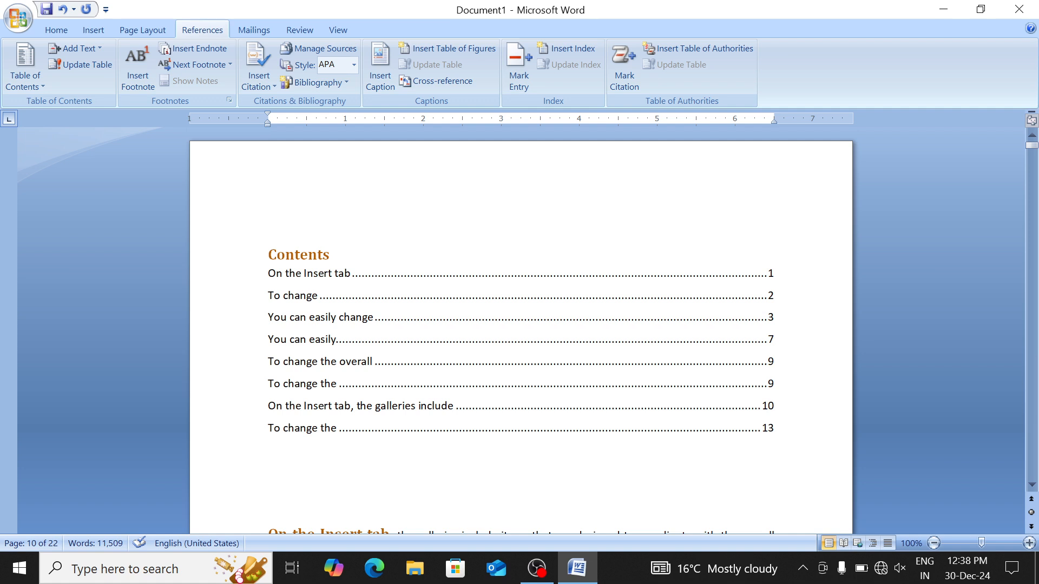
key(ctrl+a)
Delete all content and fill the document with three fresh sample paragraphs on one page
click(358, 323)
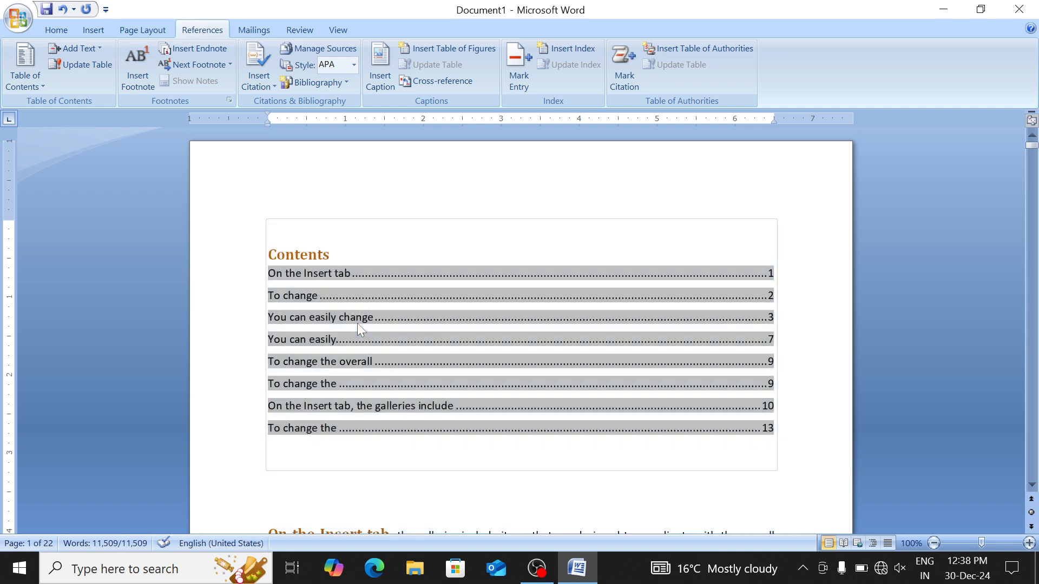
key(Delete)
text(=ra)
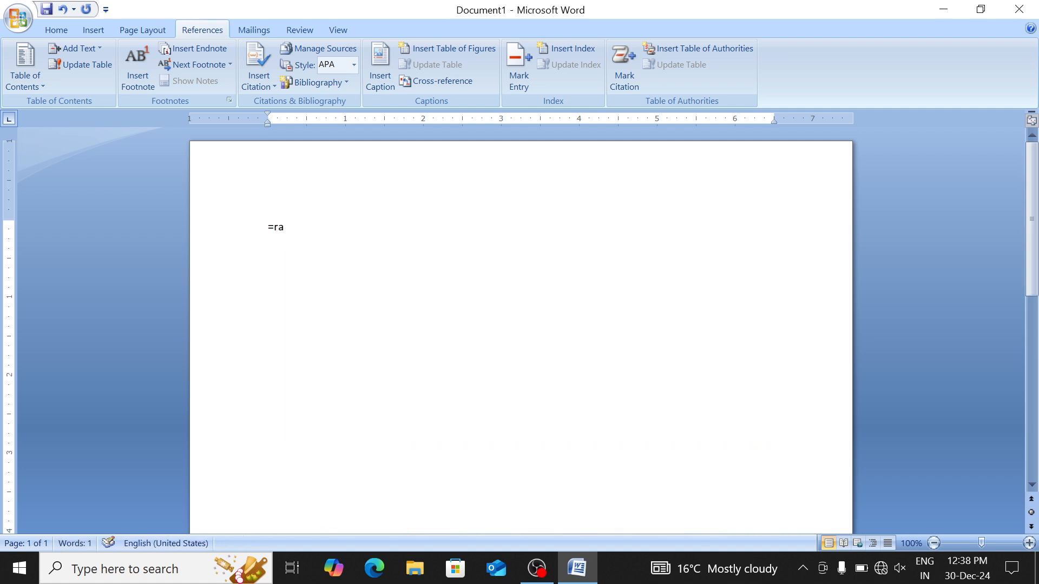
key(BackSpace)
key(BackSpace)
key(BackSpace)
text(On the Insert tab, the galleries include items that are designed to coordinate with the overall look of your document. You can use these galleries to insert tables, headers, footers, lists, cover pages, and other document building blocks. When you create pictures, charts, or diagrams, they also coordinate with your current document look. You can easily change the formatting of selected text in the document text by choosing a look for the selected text from the Quick Styles gallery on the Home tab. You can also format text directly by using the other controls on the Home tab. Most controls offer a choice of using the look from the current theme or using a format that you specify directly. To change the overall look of your document, choose new Theme elements on the Page Layout tab. To change the looks available in the Quick Style gallery, use the Change Current Quick Style Set command. Both the Themes gallery and the Quick Styles gallery provide reset commands so that you can always restore the look of your document to the original contained in your current template.)
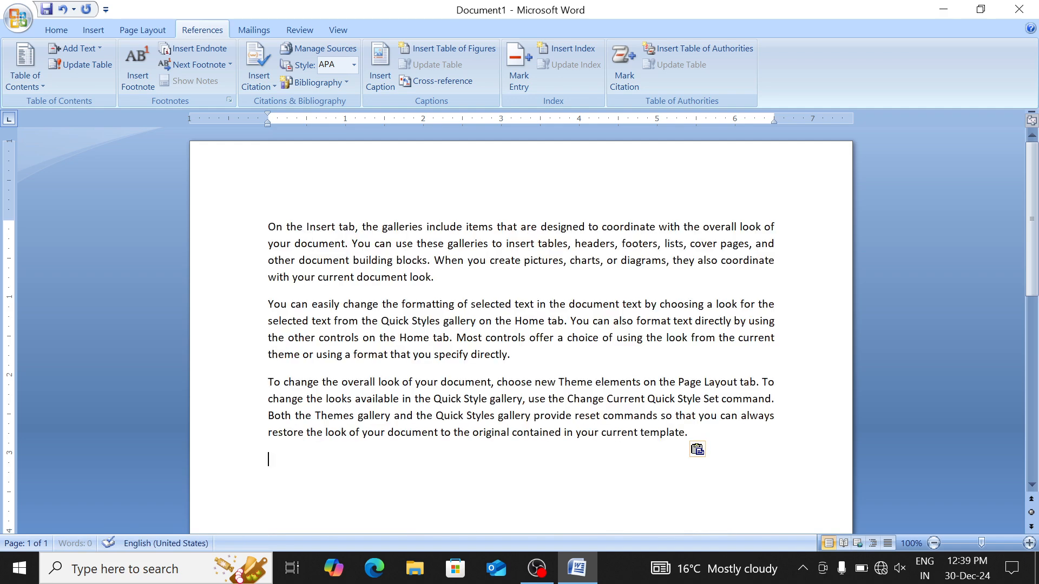
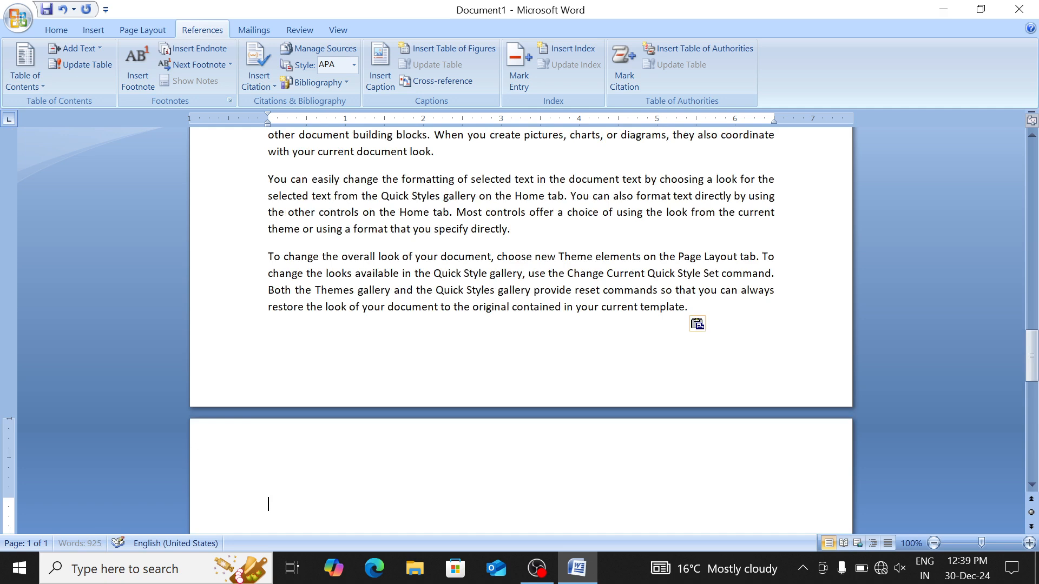
Paste the sample paragraphs repeatedly to fill six pages (about 3,145 words), then return to the top
key(ctrl+v)
key(ctrl+v)
key(ctrl+v)
key(ctrl+v)
key(ctrl+v)
key(ctrl+v)
key(ctrl+v)
key(ctrl+v)
key(ctrl+v)
key(ctrl+v)
key(ctrl+v)
key(ctrl+v)
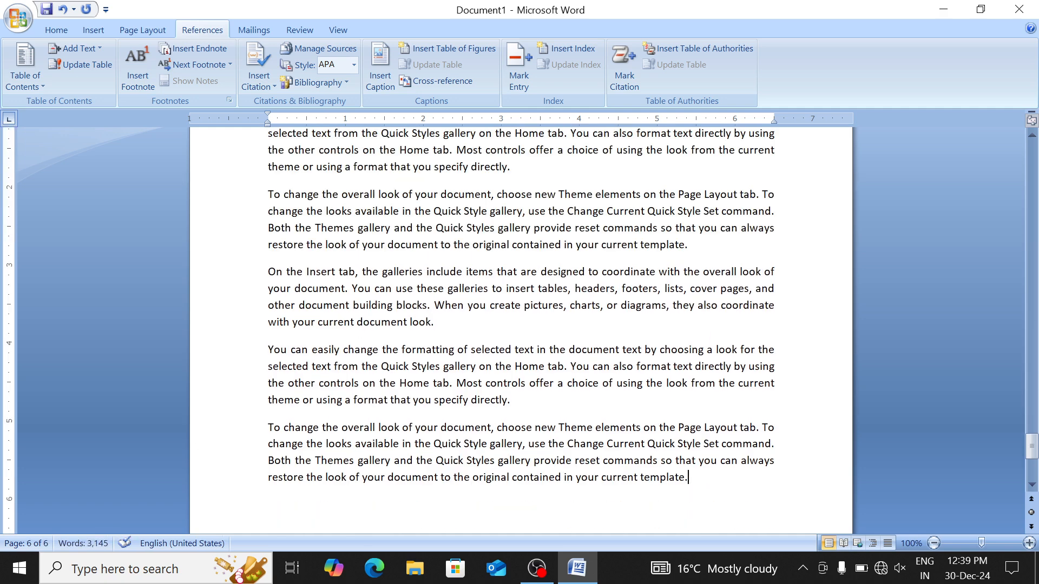
key(ctrl+shift+Left)
key(ctrl+shift+Left)
key(ctrl+shift+Left)
key(ctrl+shift+Left)
key(ctrl+Left)
key(ctrl+Home)
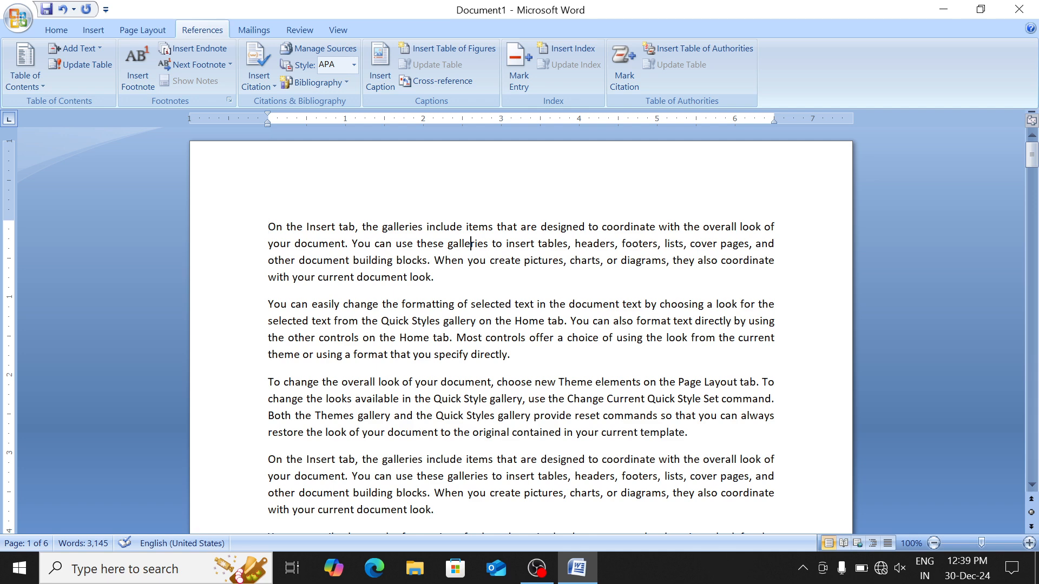
Add a footnote inside 'galleries' reading 'Kjfhksjd sfsdfhksjdf ksfjdk'
click(139, 83)
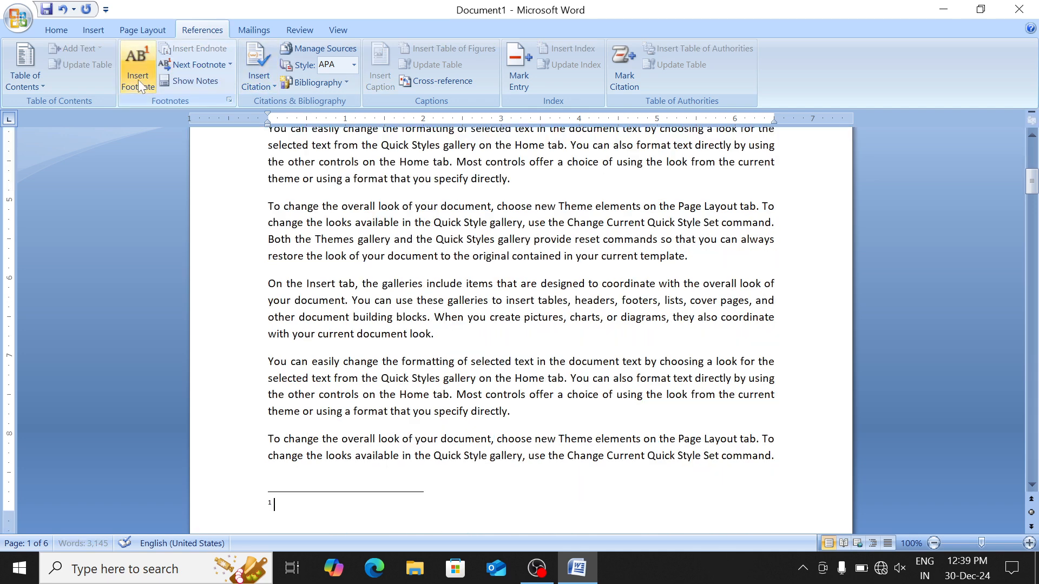
text(Kjfhksjd sfsd)
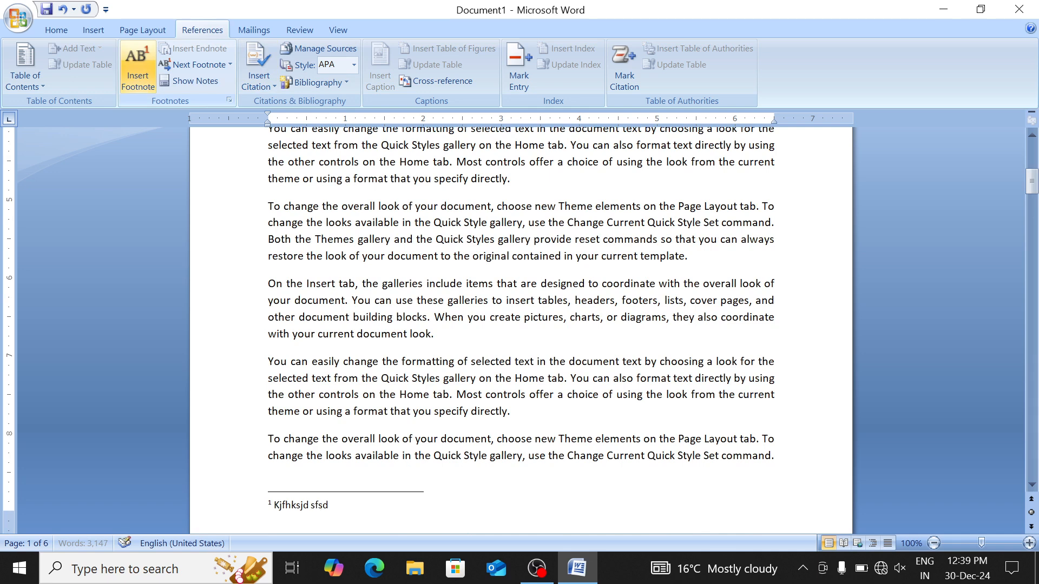
text(fhksjdf ksfjdk)
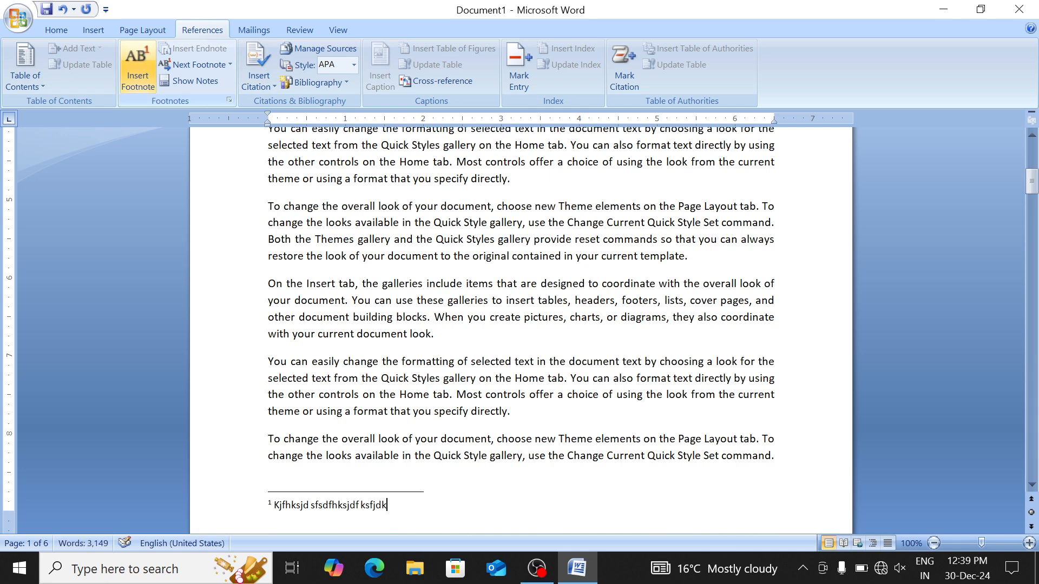
key(shift+F5)
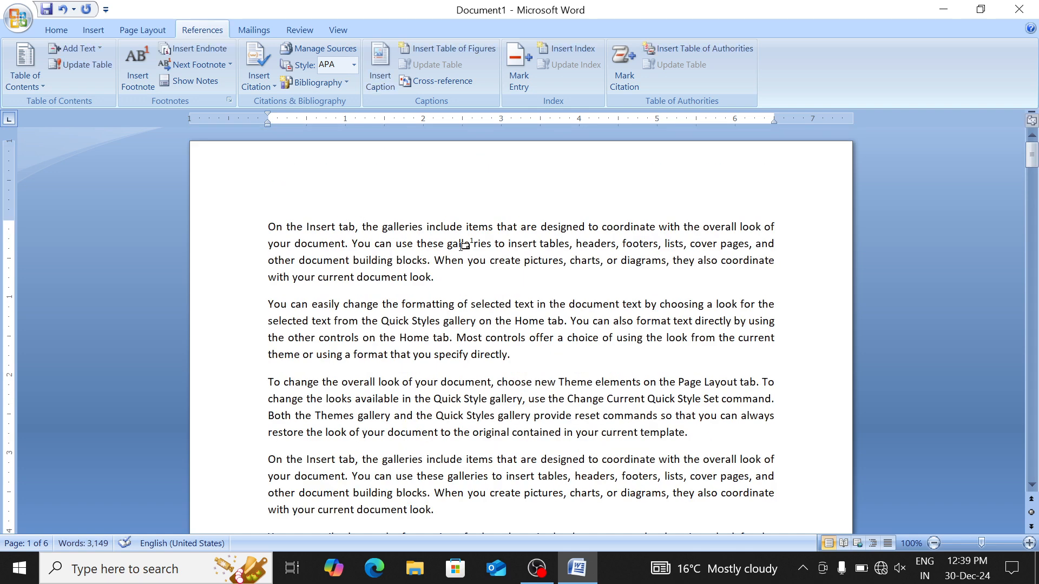
mouse_move(474, 243)
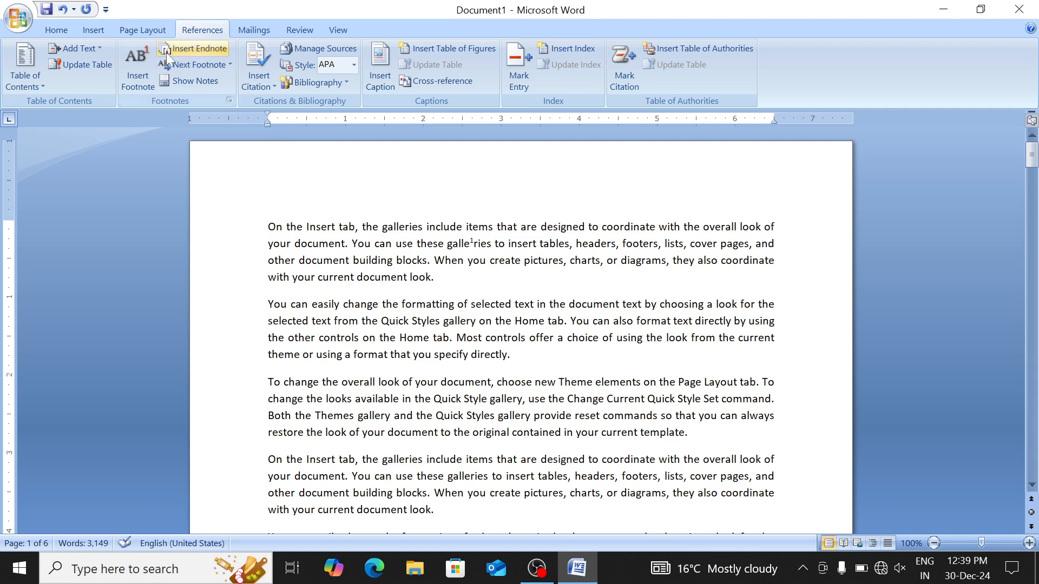
Add a second footnote inside 'controls' reading 'This is Second Foot Note'
click(138, 73)
text(This)
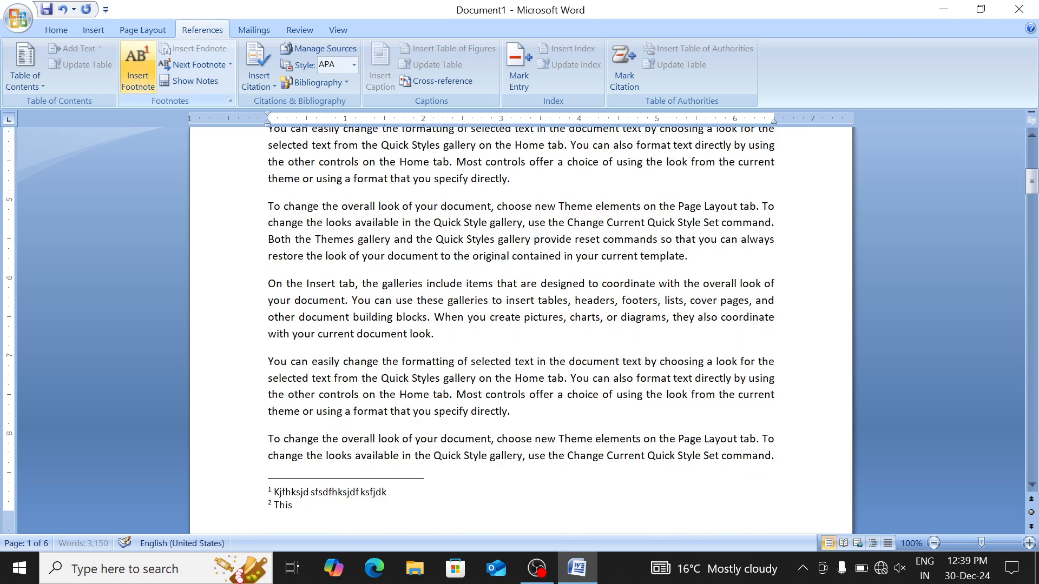
text( is Second Foot Note)
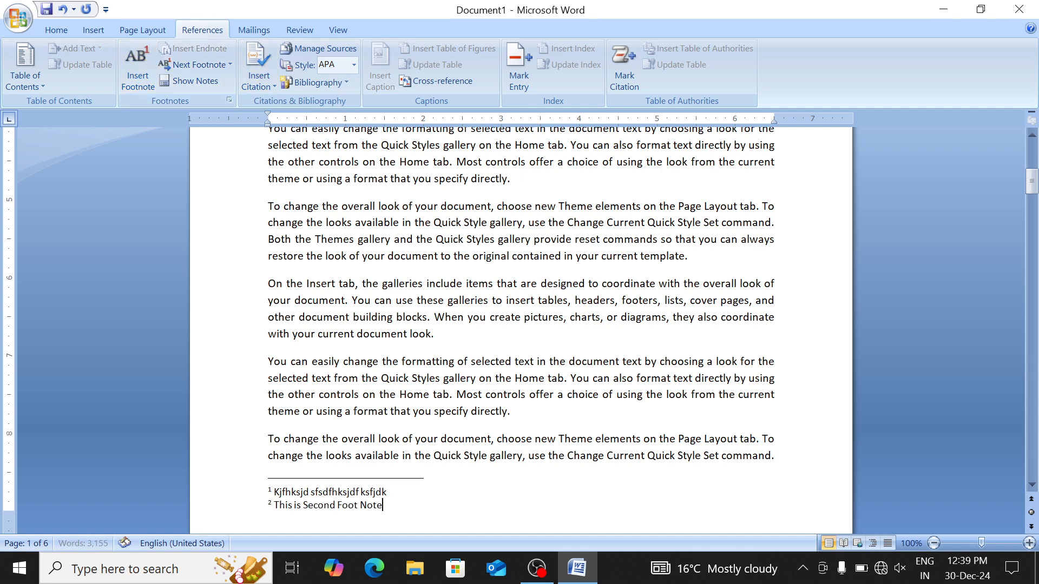
scroll(519, 330, up, 8)
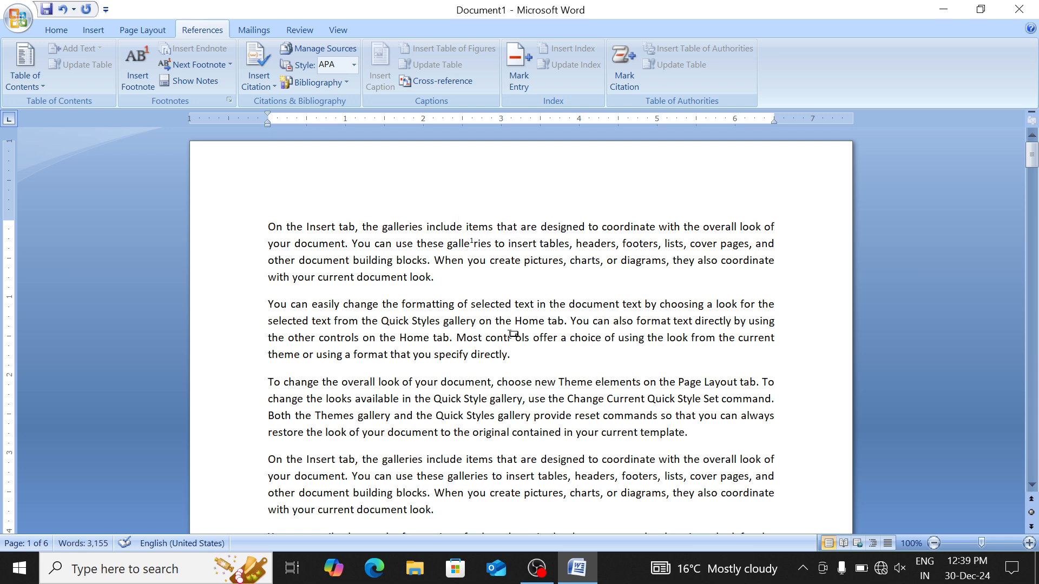
mouse_move(515, 339)
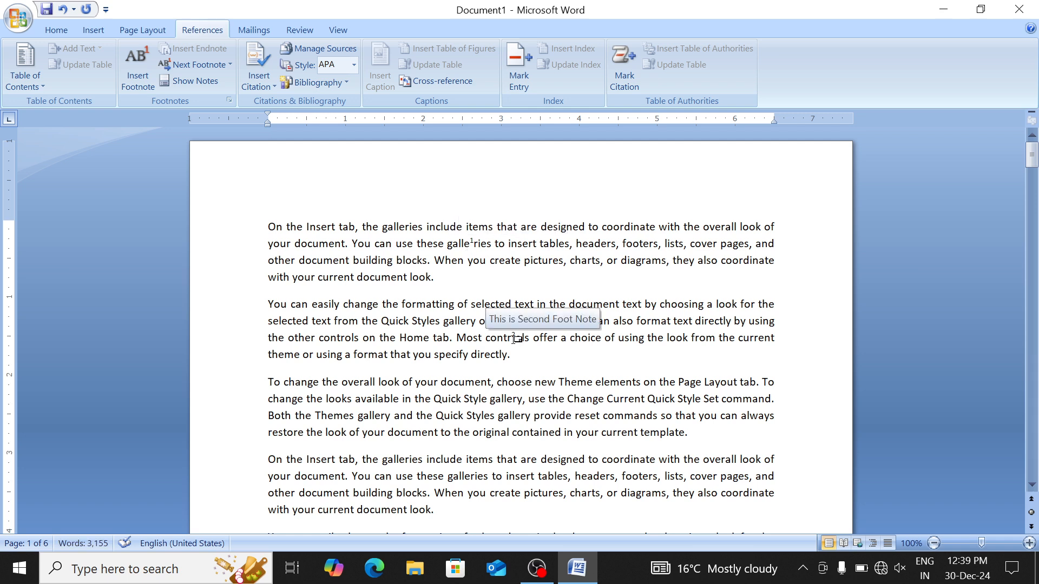
scroll(514, 339, down, 15)
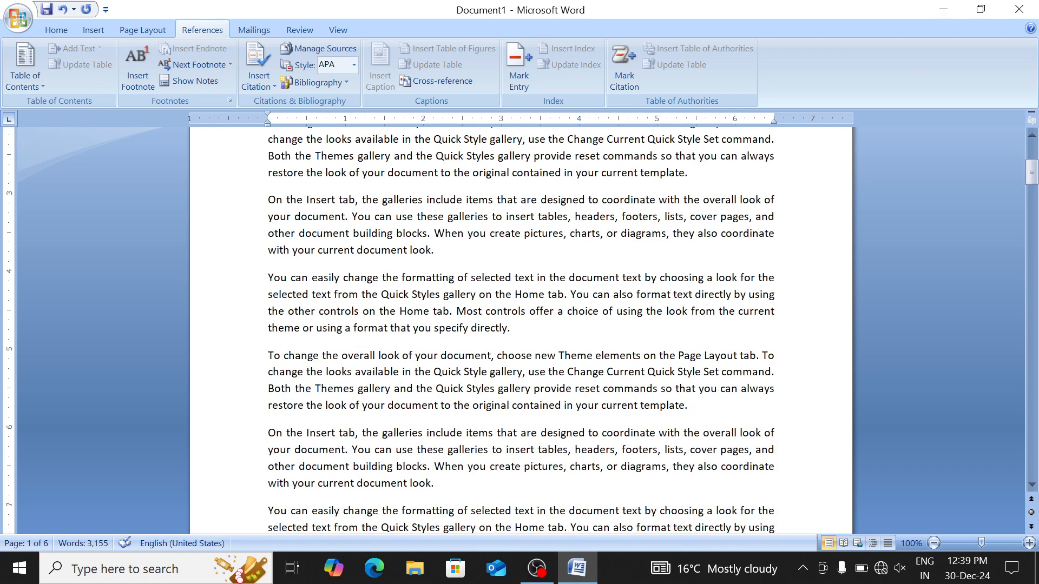
scroll(515, 339, down, 2)
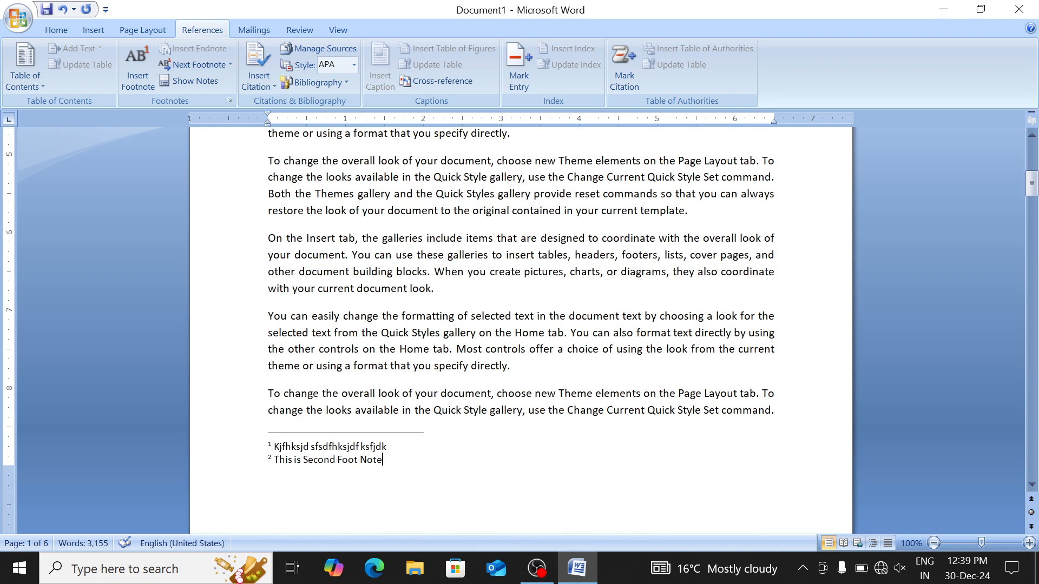
scroll(521, 330, up, 10)
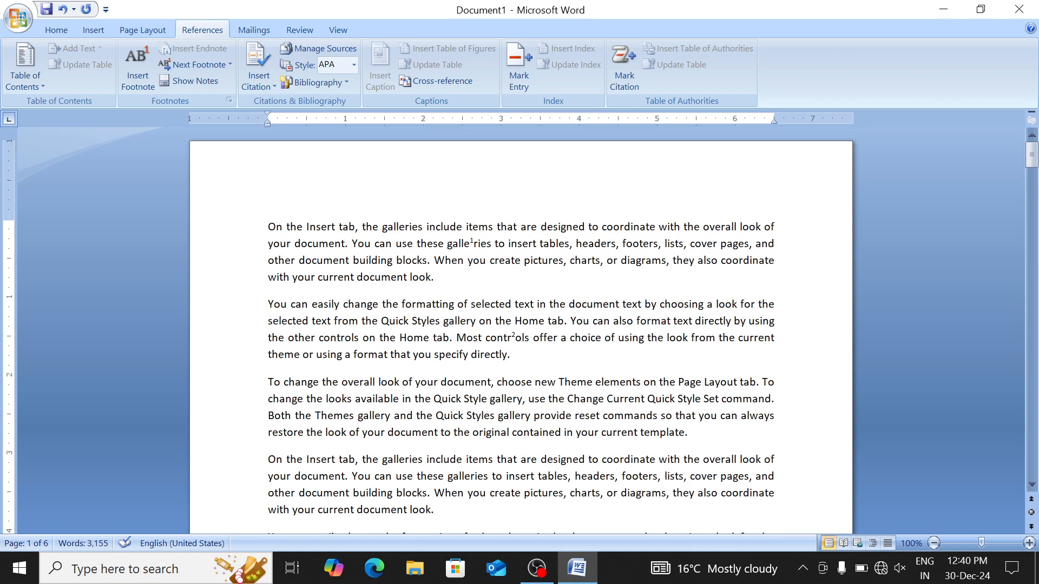
scroll(521, 330, down, 8)
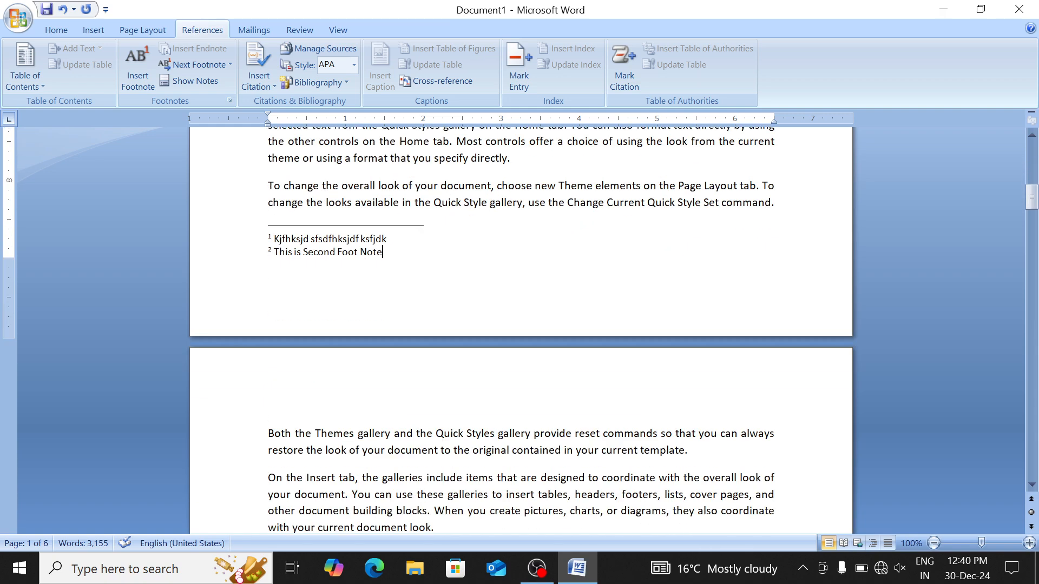
scroll(520, 331, up, 8)
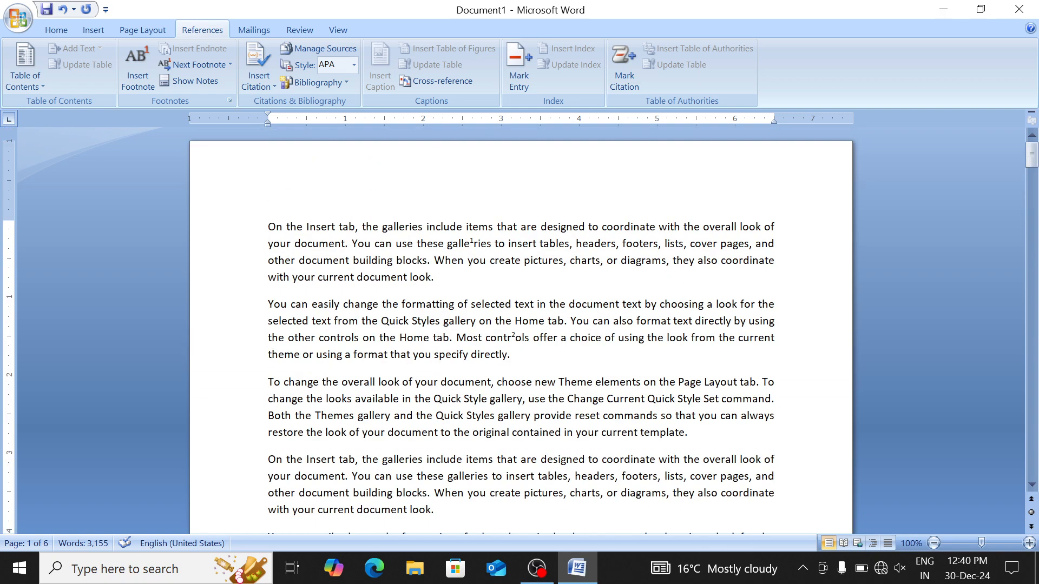
click(571, 382)
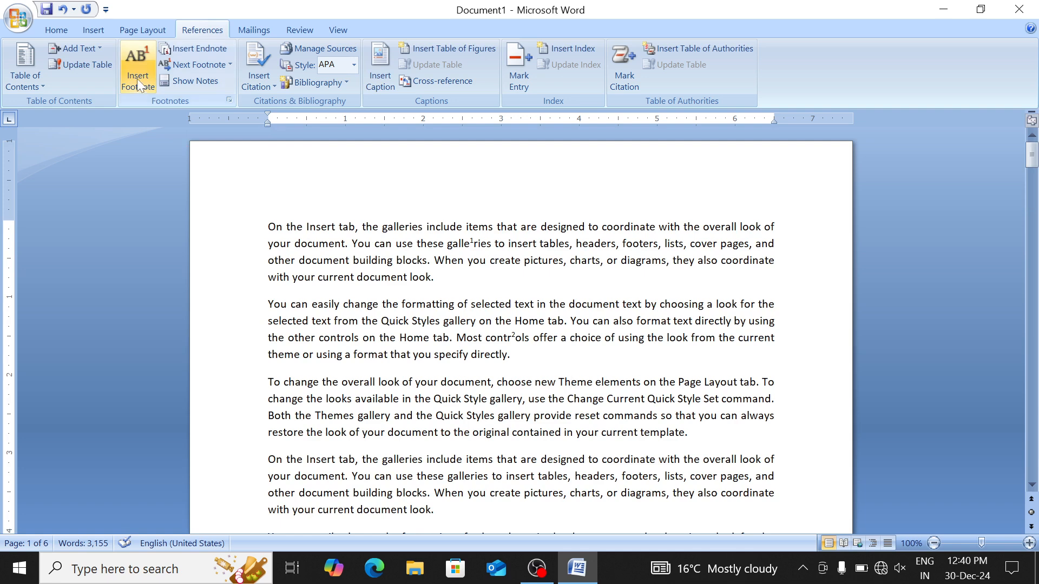
Undo stray typing, then add a footnote inside 'Theme' reading 'Ksdhfjksd ksfjksdf'
text(skjhfskjdfh)
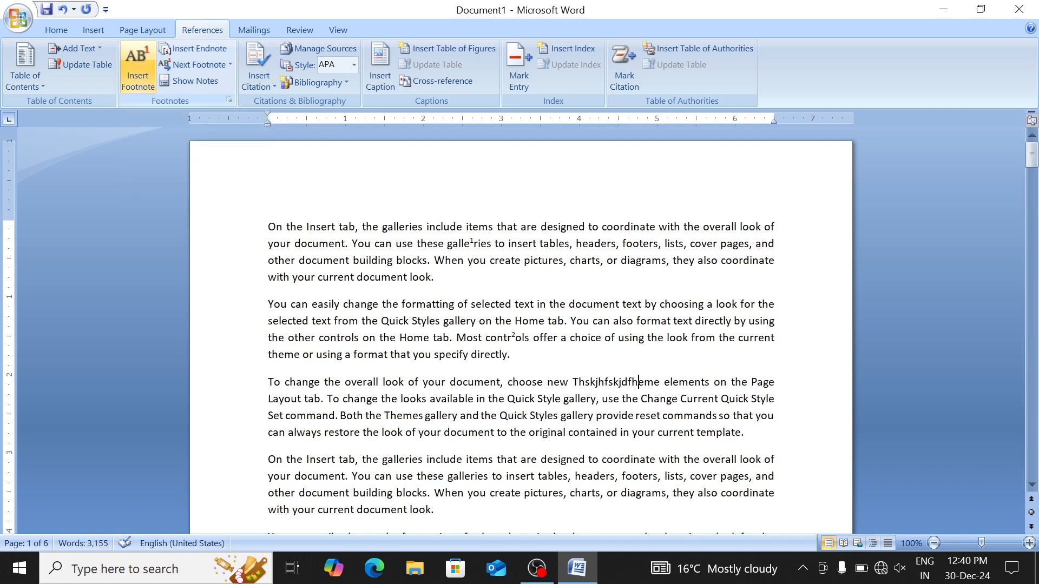
key(ctrl+z)
click(137, 79)
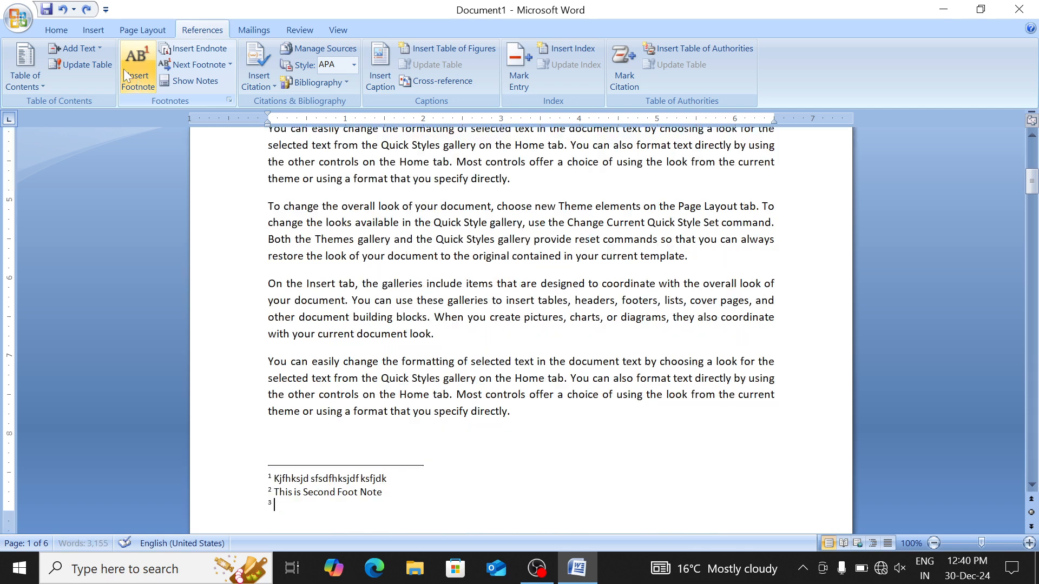
text(Ksdhfjksd ksf)
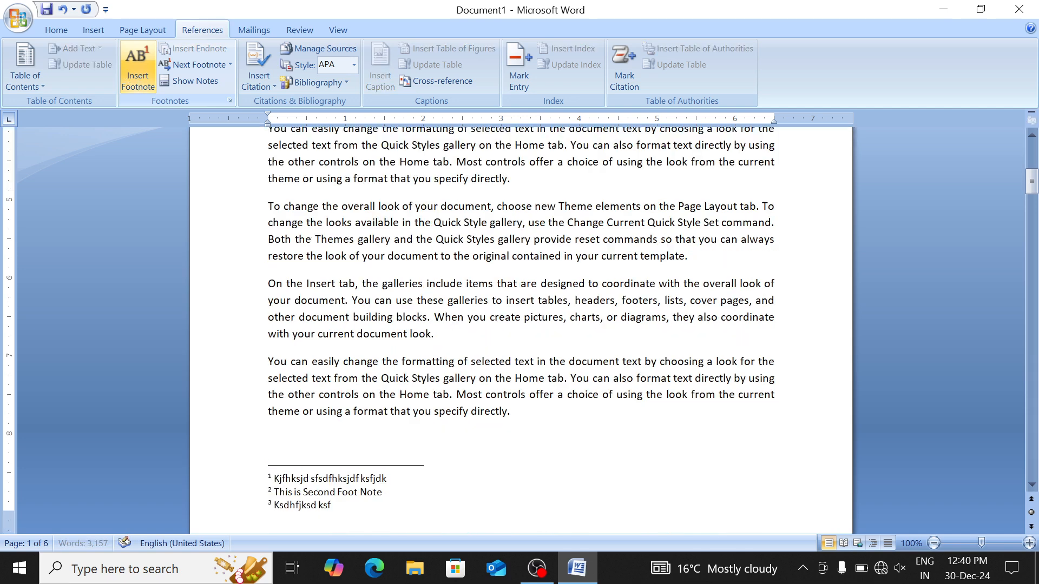
text(jksdf)
key(ctrl+Home)
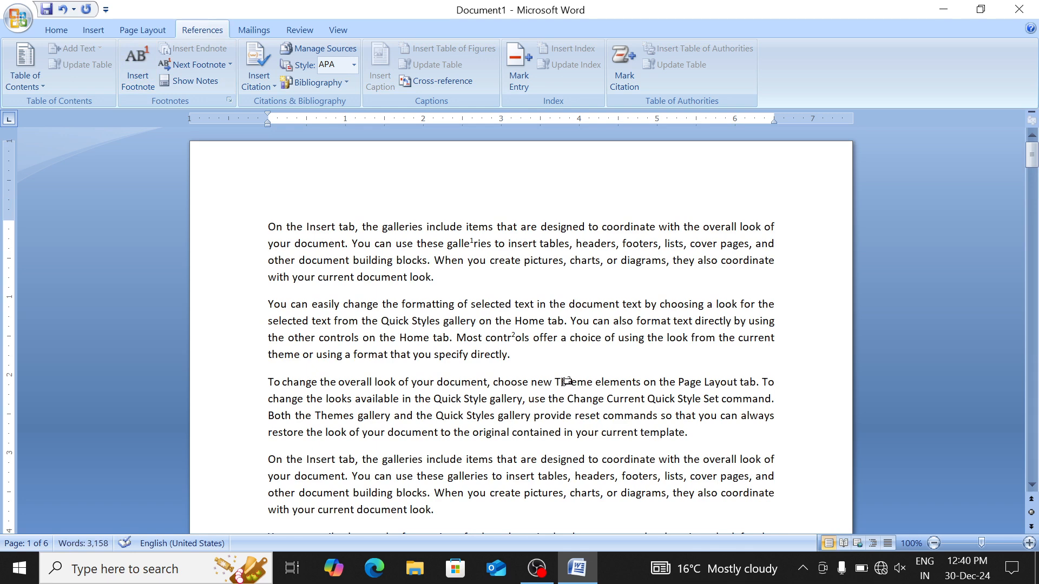
mouse_move(571, 379)
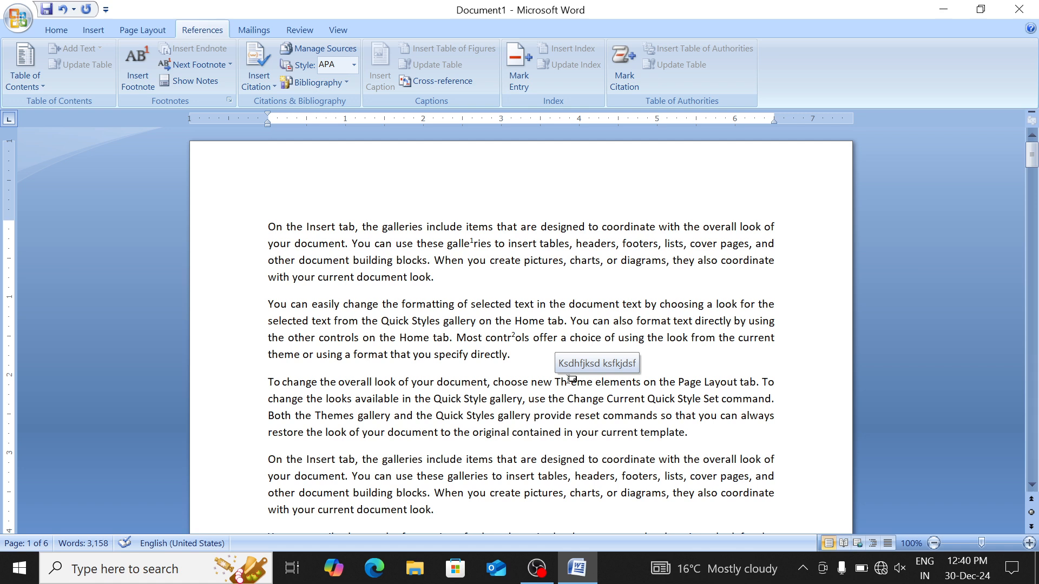
click(339, 277)
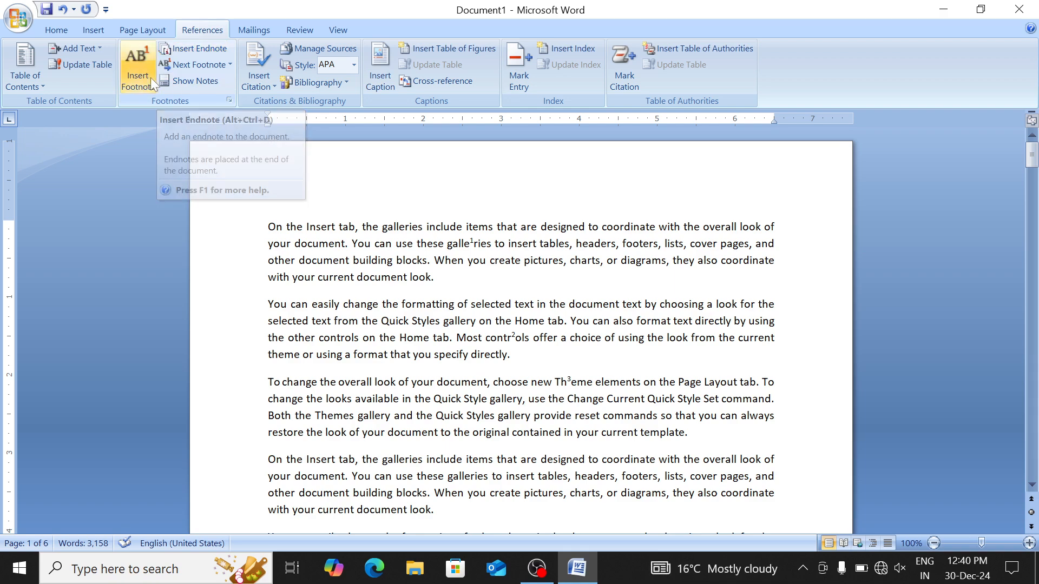
scroll(520, 330, down, 4)
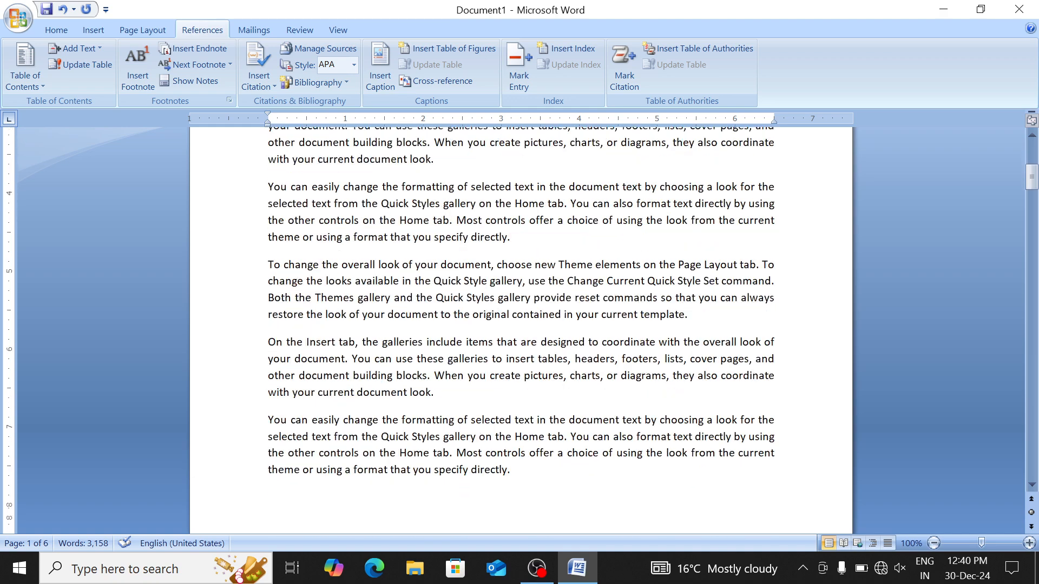
scroll(338, 277, up, 8)
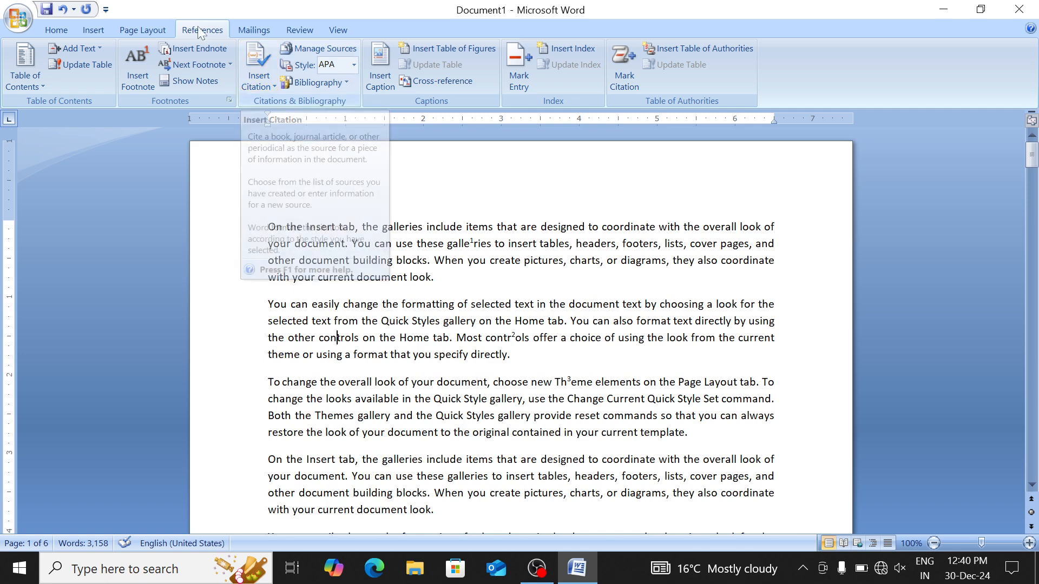
Insert an endnote inside 'controls' reading 'This is First End Note'
click(197, 54)
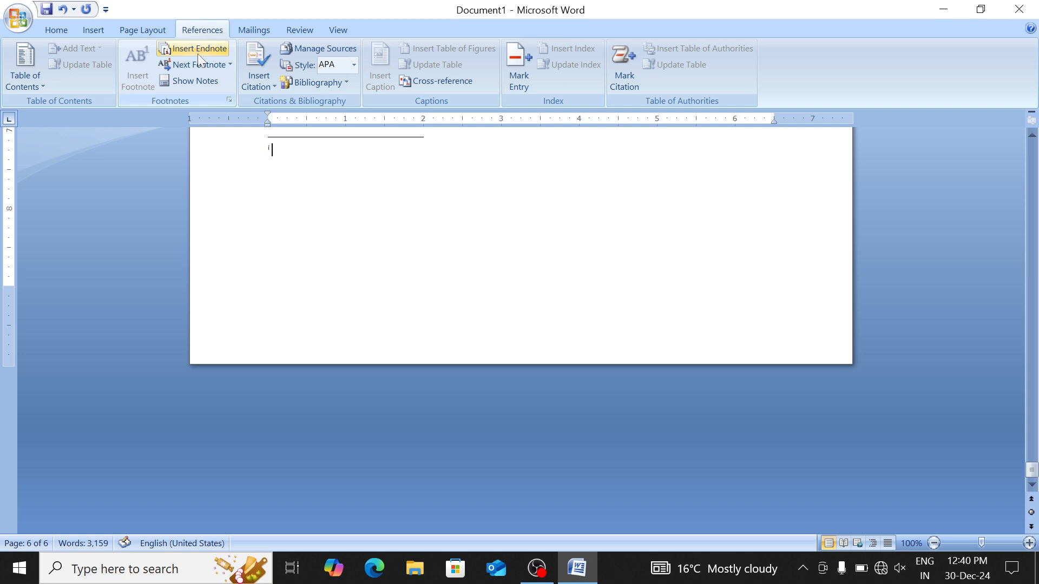
text(This is First End Note)
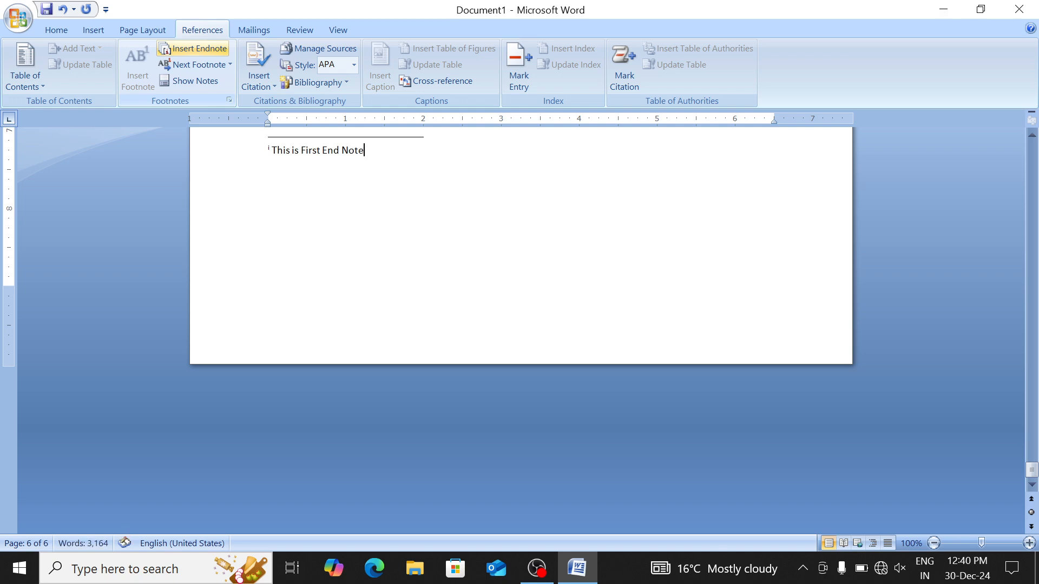
scroll(521, 331, up, 20)
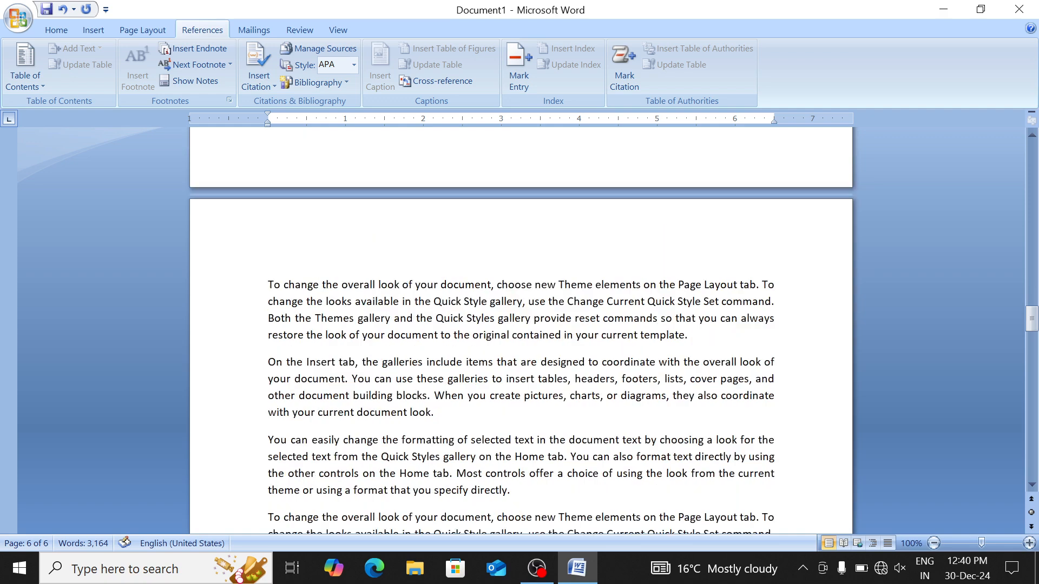
Insert an endnote inside 'Quick' reading 'This is Second End Note', fixing the typo
click(310, 227)
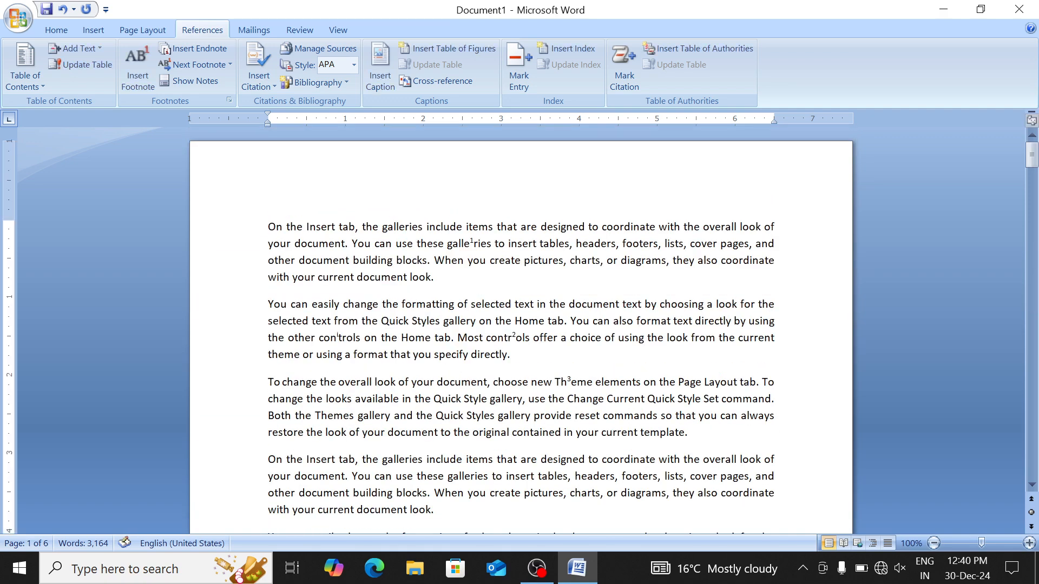
mouse_move(339, 339)
click(182, 45)
text(Th)
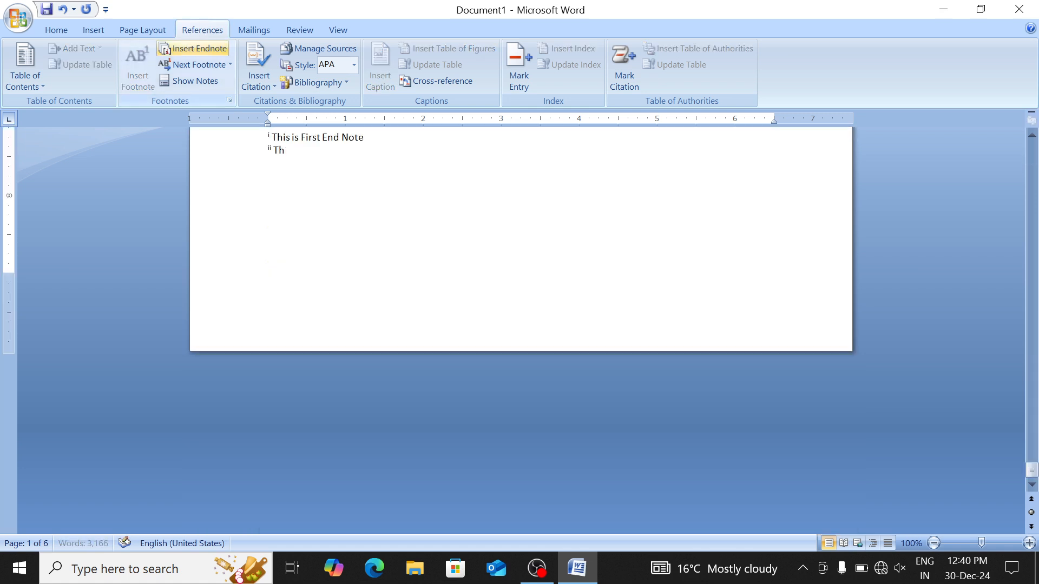
text(is is Second Enfd)
key(BackSpace)
key(BackSpace)
text(d Note)
key(ctrl+Left)
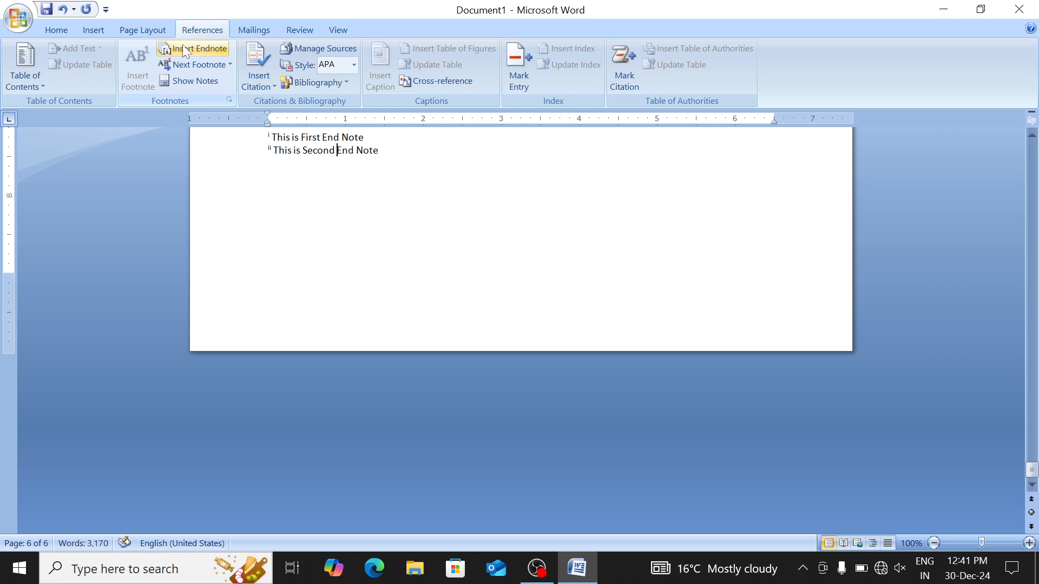
key(ctrl+Home)
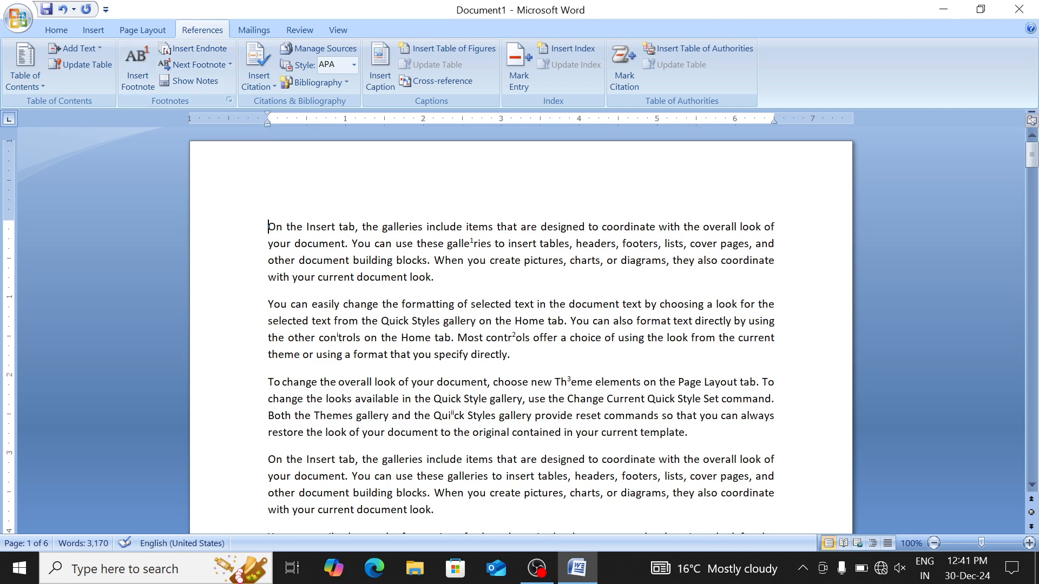
mouse_move(459, 418)
mouse_move(472, 244)
mouse_move(342, 341)
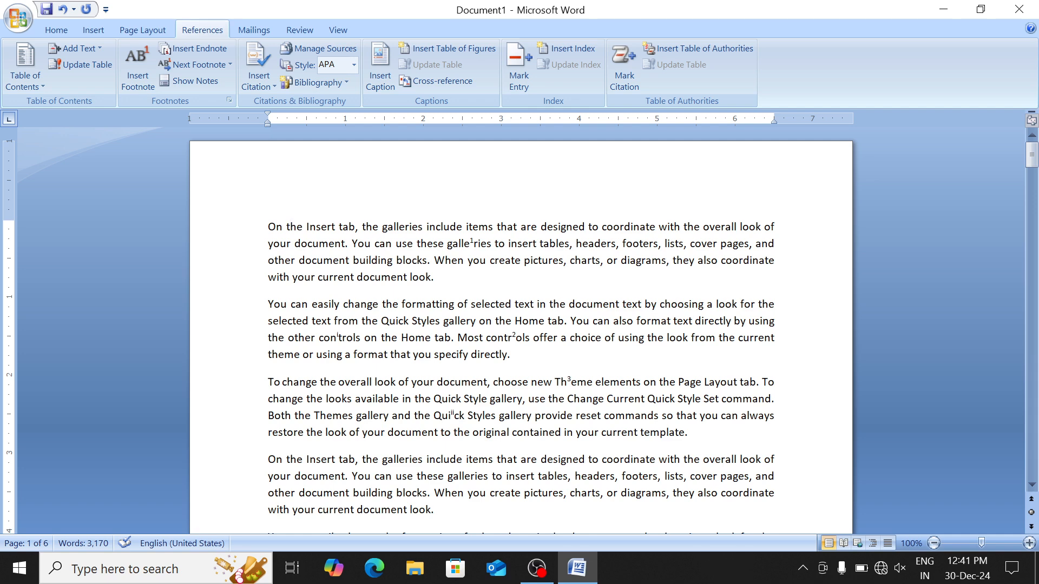
drag(268, 226, 393, 432)
click(353, 305)
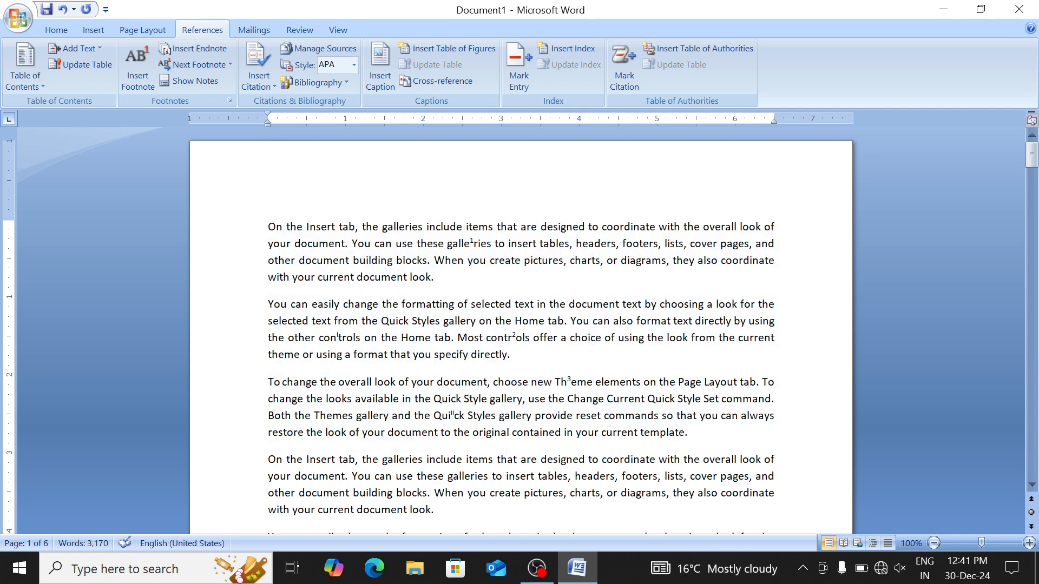
Jump through the three footnote references, then the two endnote references
click(198, 63)
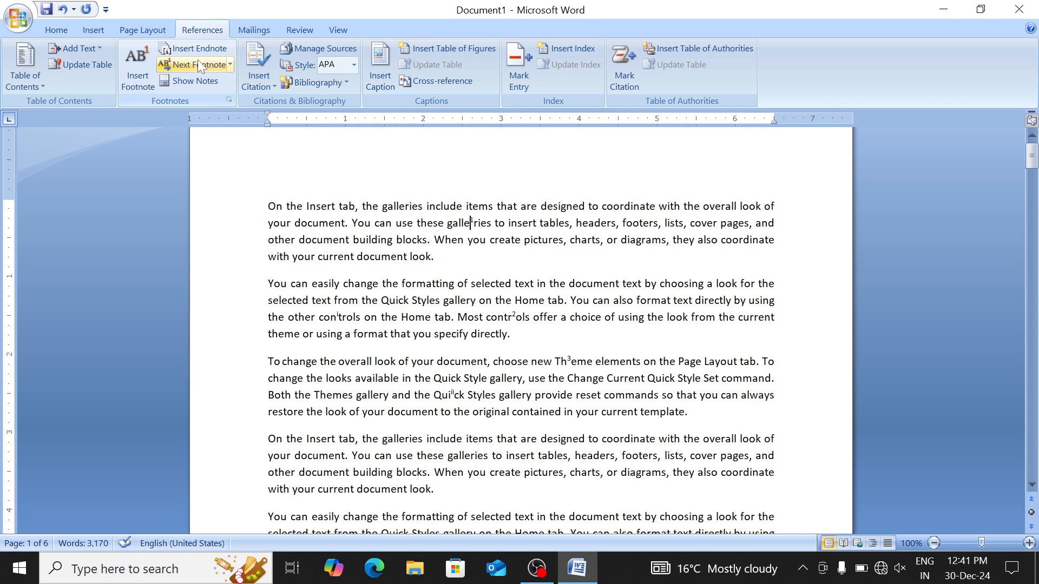
click(198, 63)
click(198, 62)
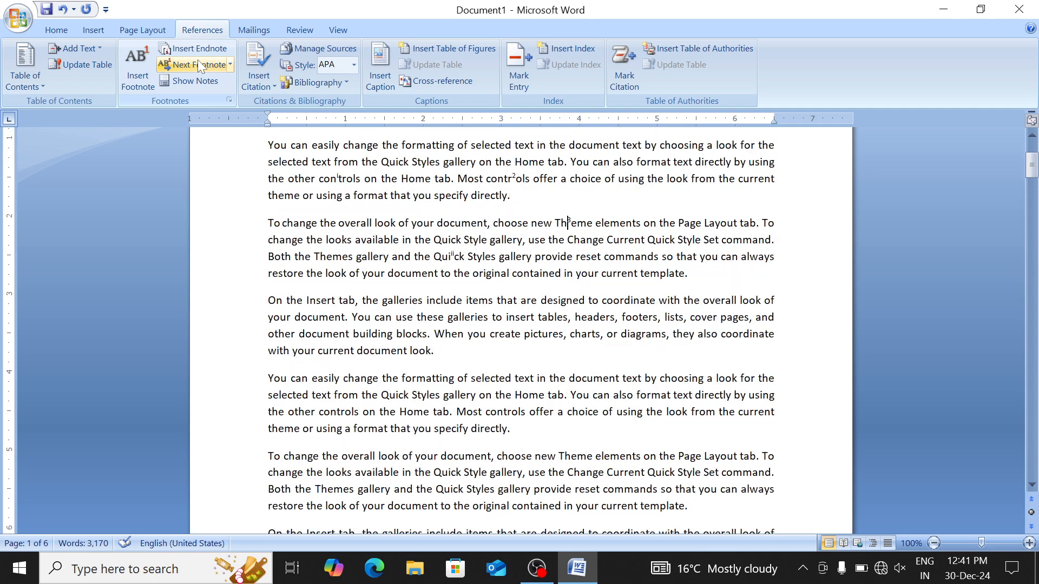
scroll(520, 330, up, 4)
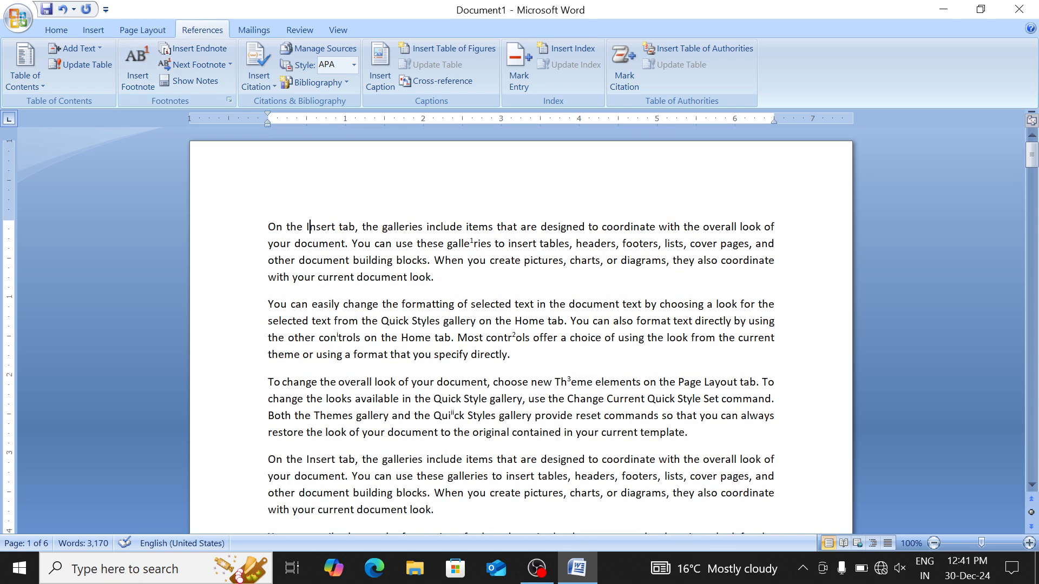
click(229, 64)
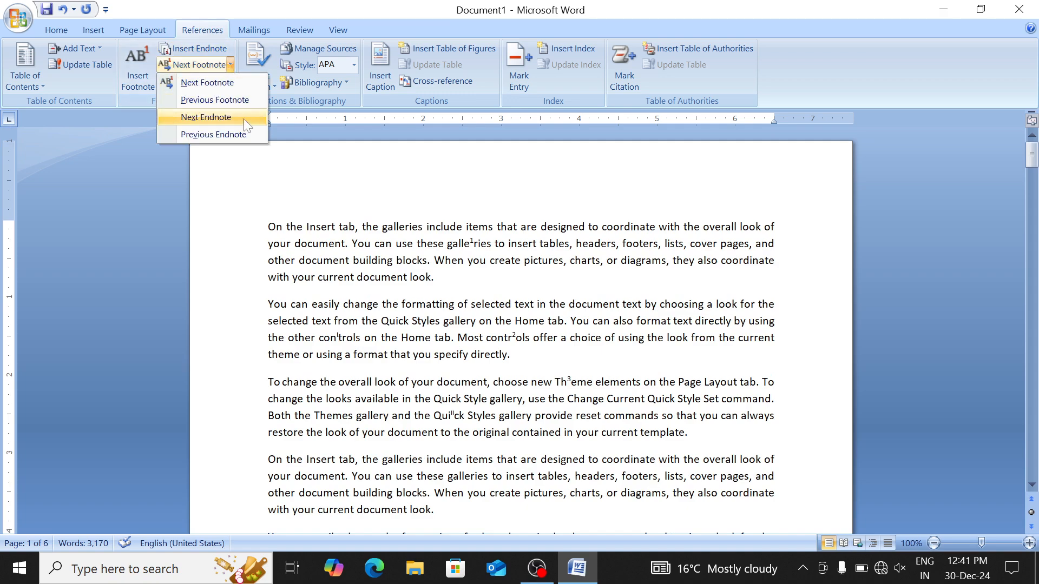
click(229, 118)
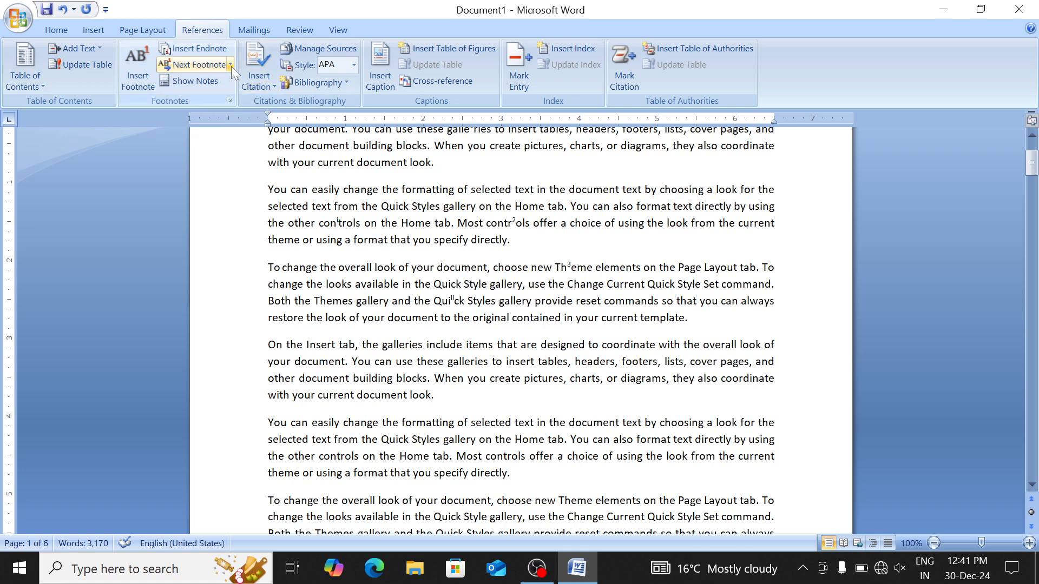
click(230, 64)
click(211, 119)
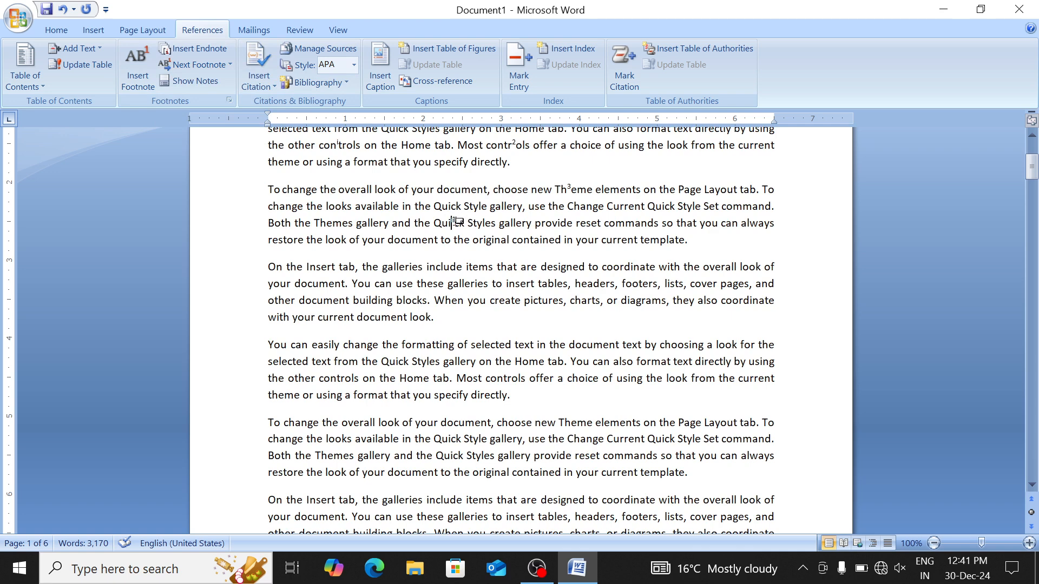
click(193, 86)
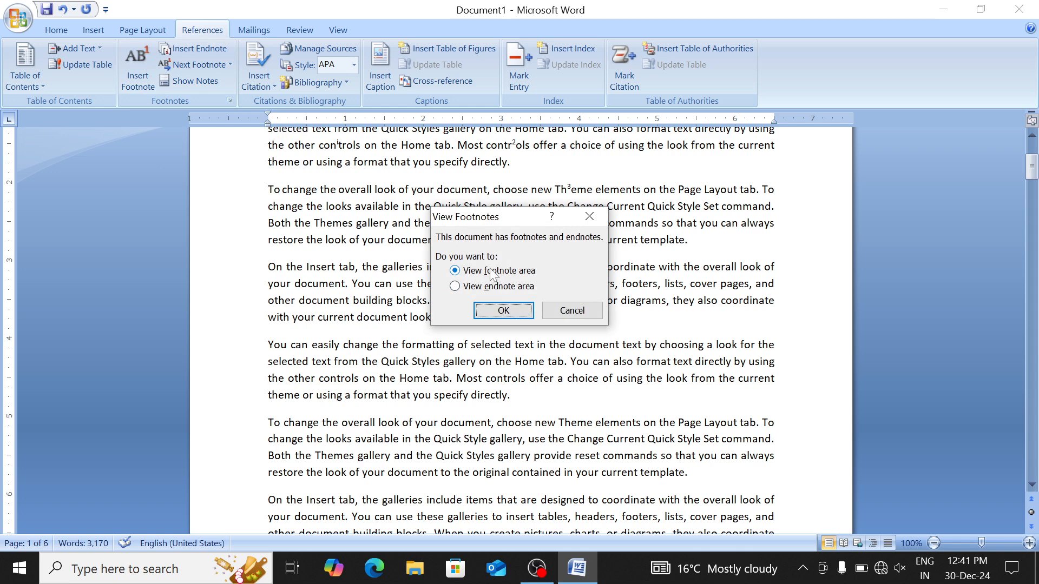
click(502, 311)
scroll(519, 330, up, 5)
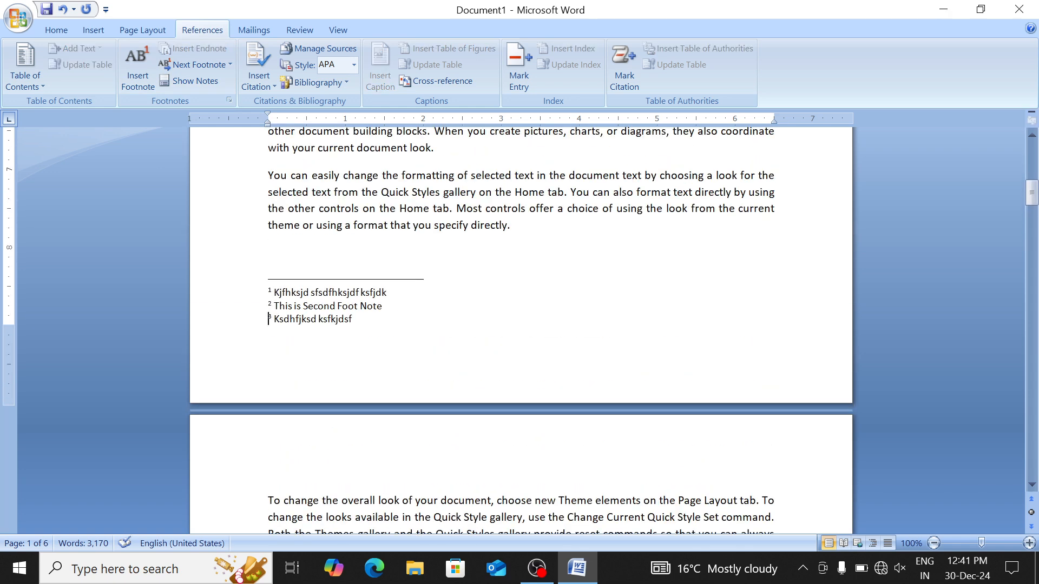
scroll(519, 325, up, 3)
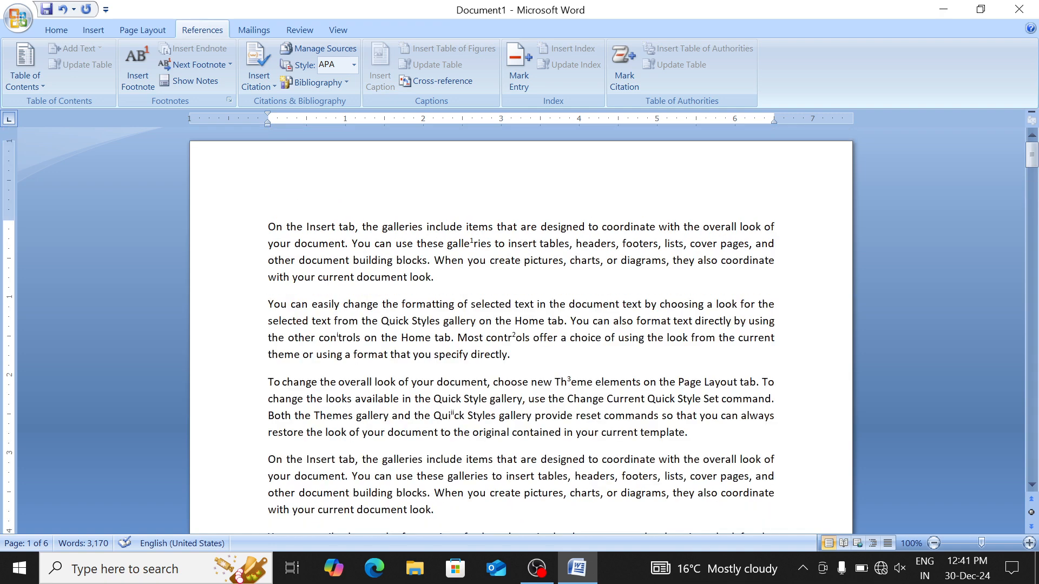
click(196, 80)
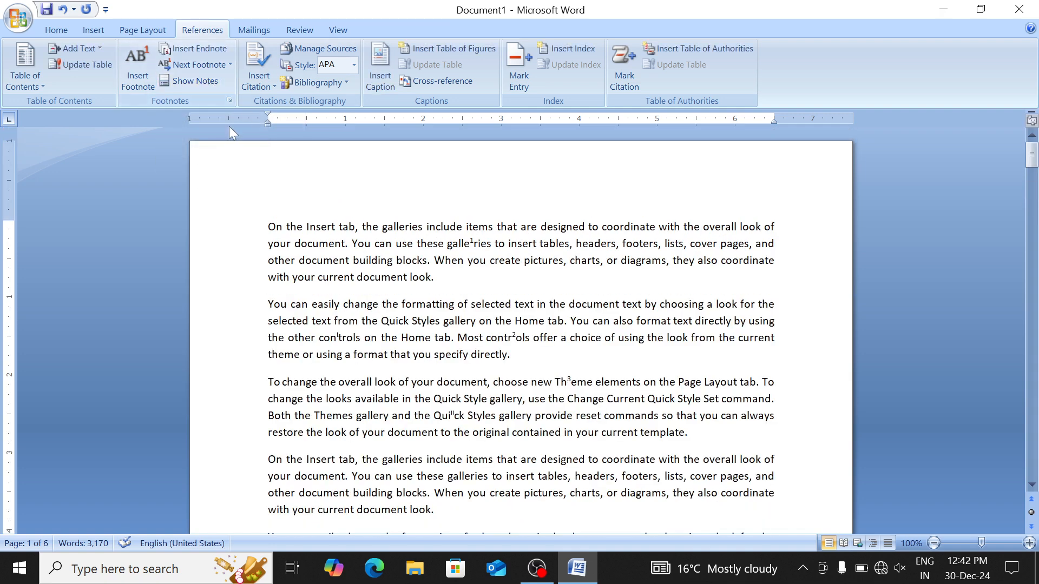
click(190, 88)
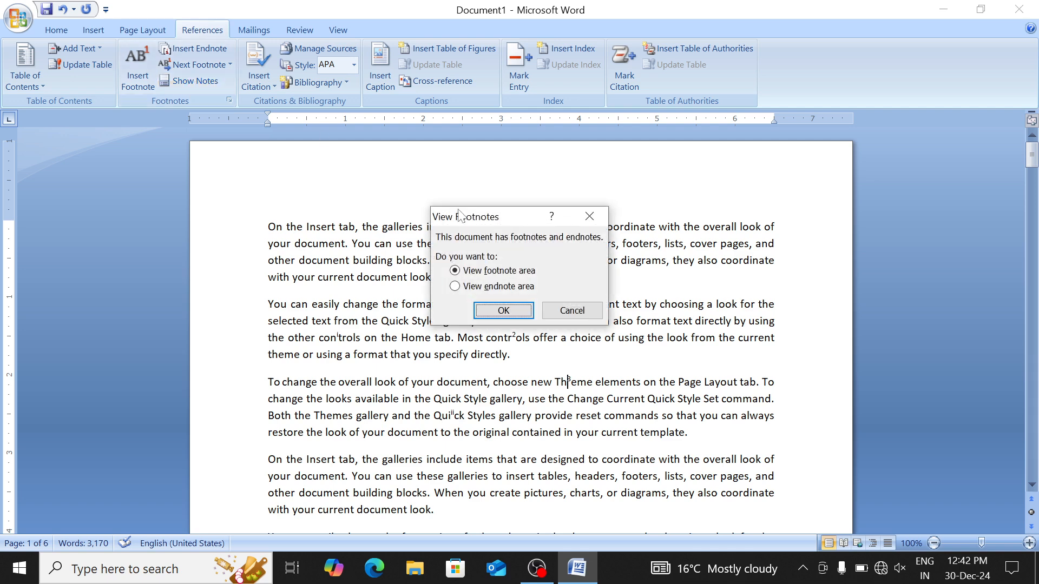
click(481, 288)
click(518, 313)
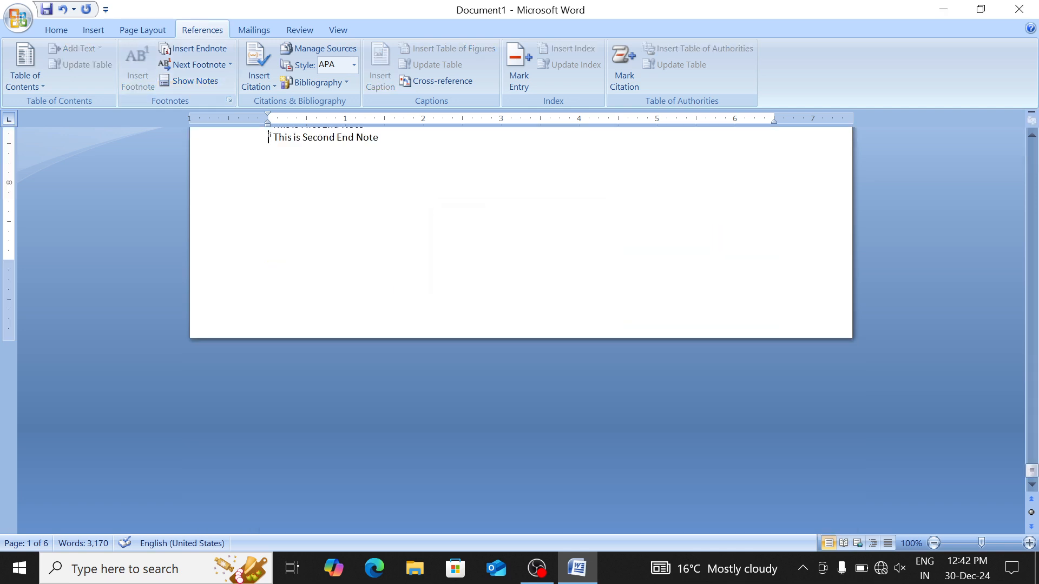
scroll(518, 313, up, 1)
scroll(518, 313, up, 20)
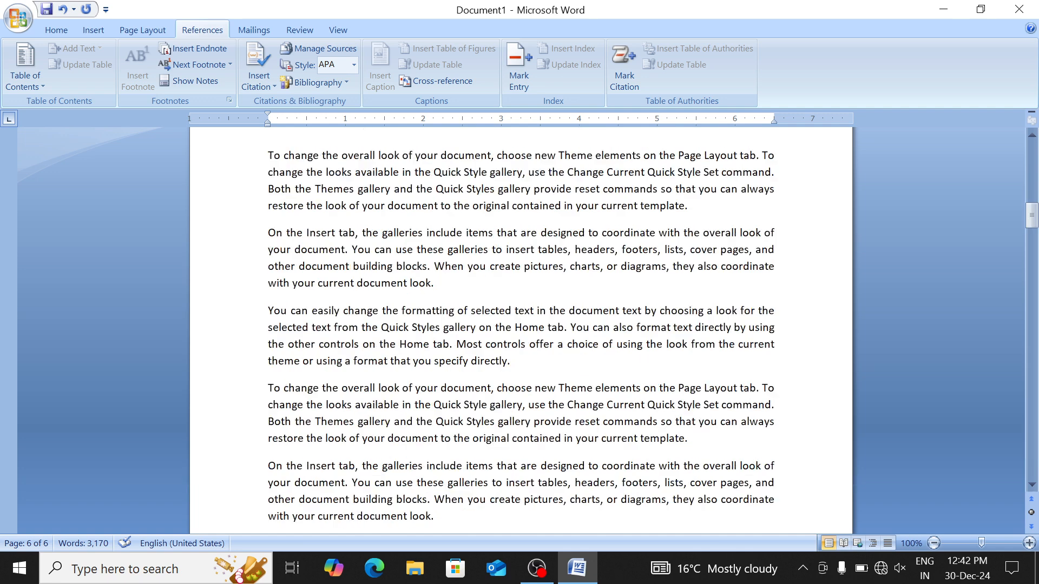
click(365, 244)
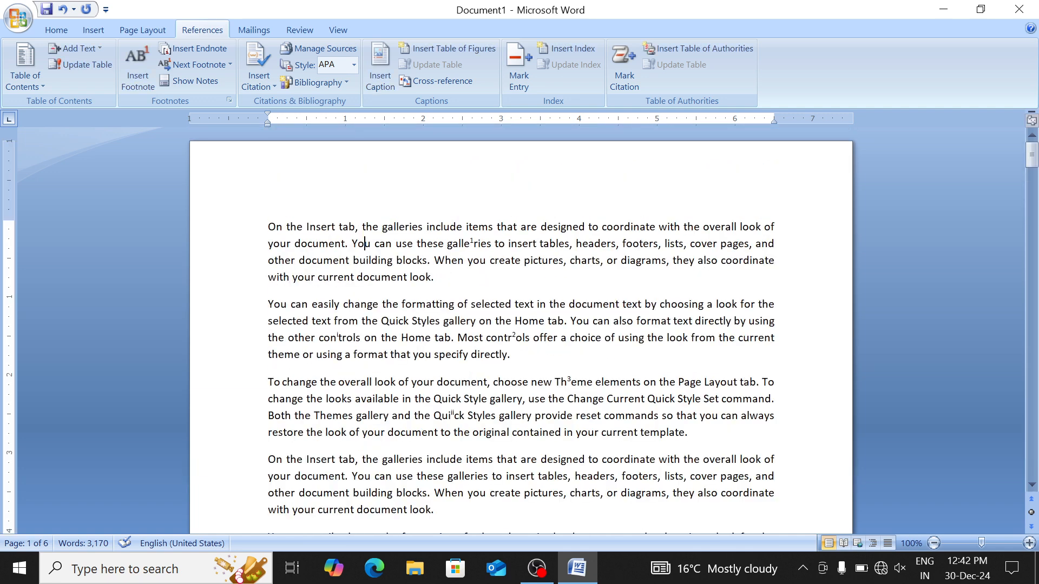
click(513, 337)
Delete the footnotes in 'controls' and 'Theme', keeping only 'galleries', and select everything
key(Delete)
key(Delete)
key(Down)
key(Down)
key(Right)
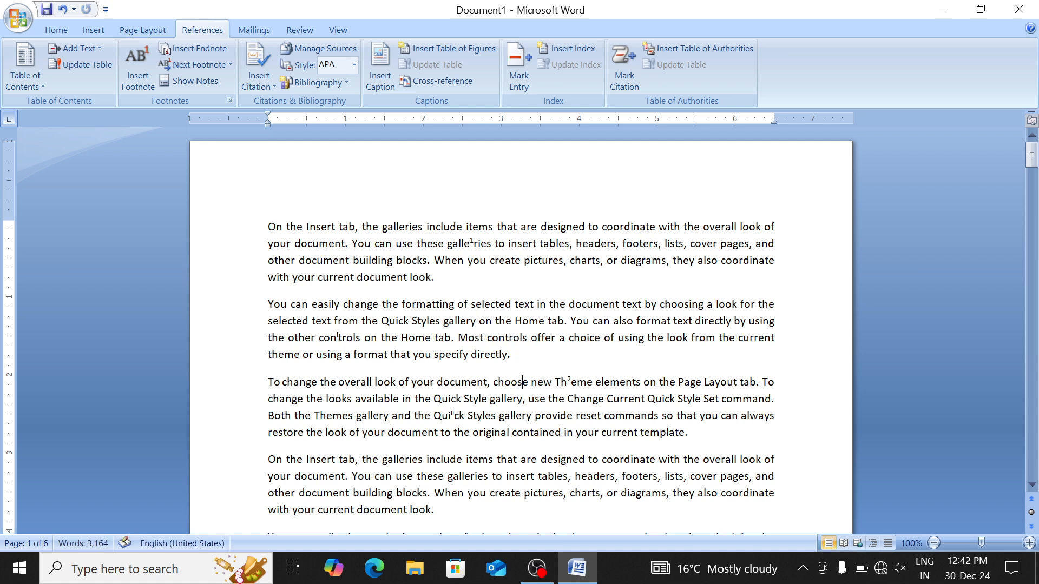
key(Right)
key(Right)
key(Right)
key(Right)
key(BackSpace)
key(BackSpace)
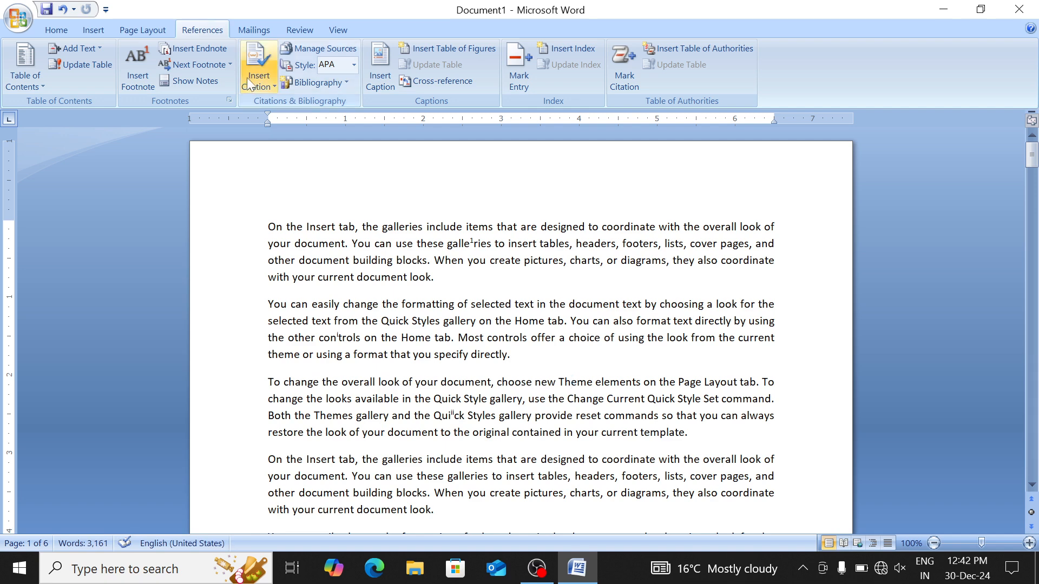
key(ctrl+a)
Replace the document's content with three sample paragraphs generated by =rand()
key(Delete)
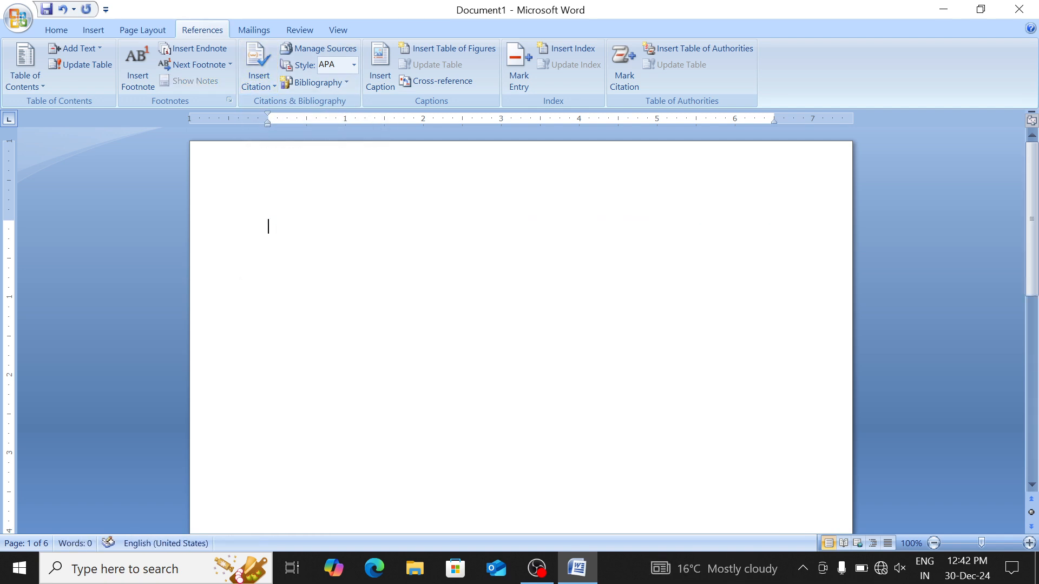
text(=rand)
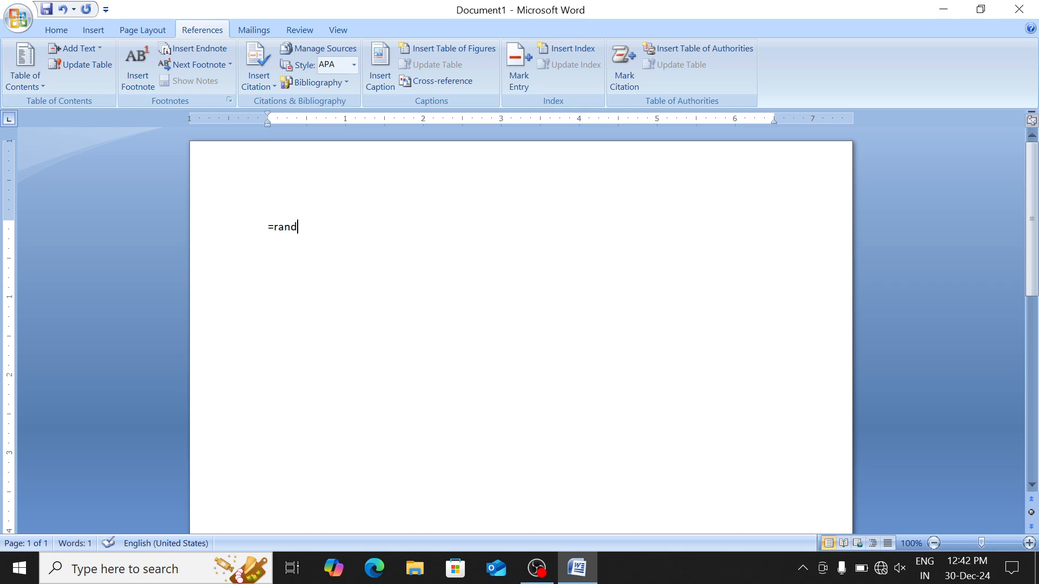
text(())
key(Return)
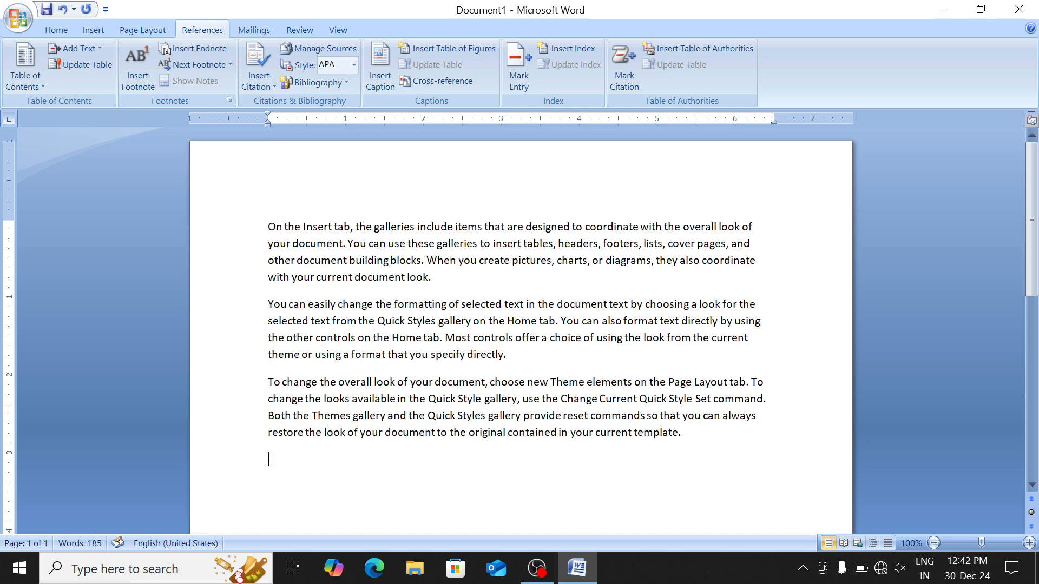
Justify all three paragraphs to both margins
key(ctrl+a)
key(ctrl+j)
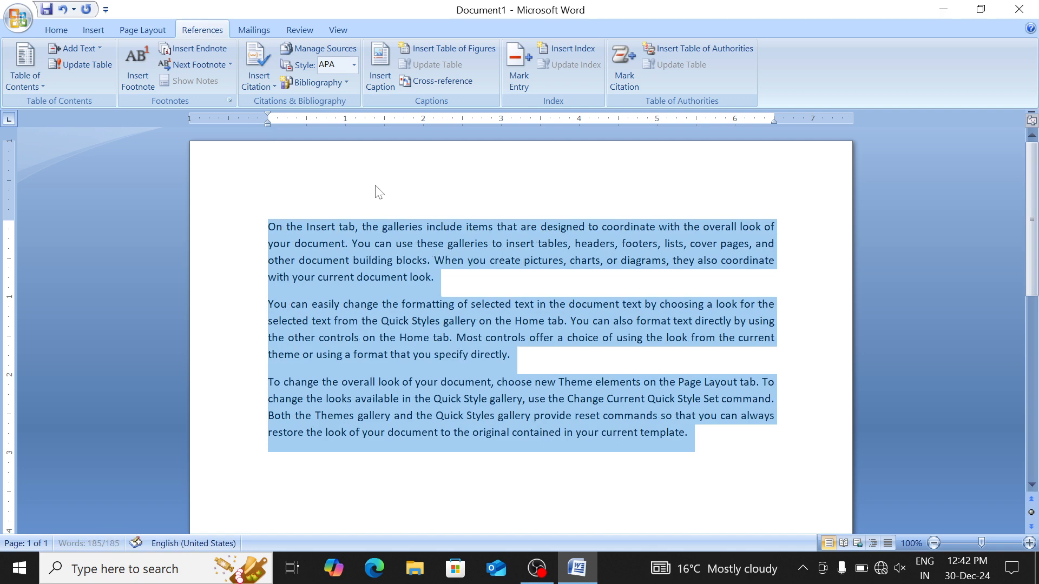
key(ctrl+End)
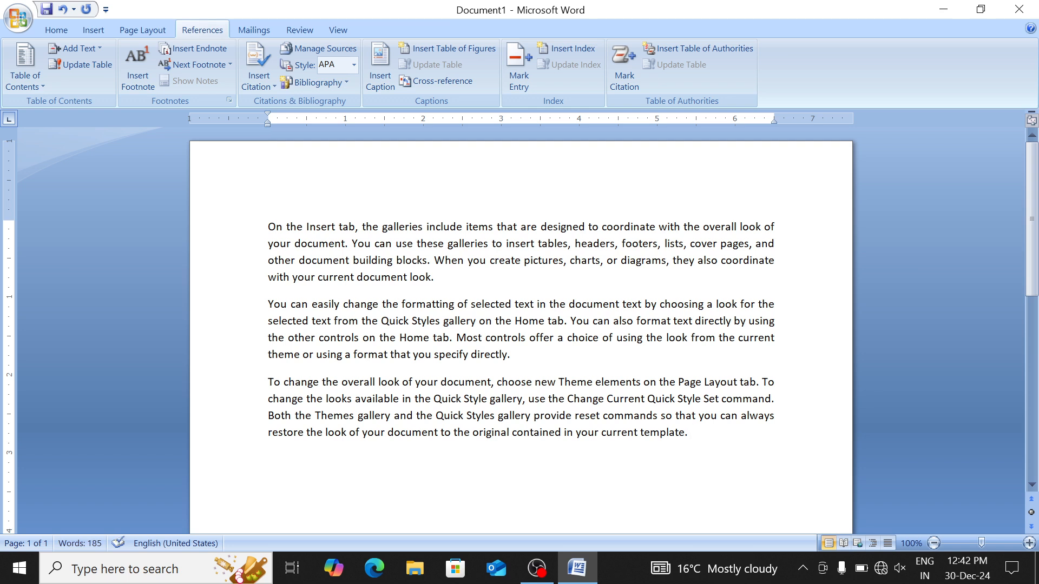
Cite a new book source: ABC, 'Computer', 2024, Hapur, Meerut Publication, giving (ABC, 2024)
click(256, 72)
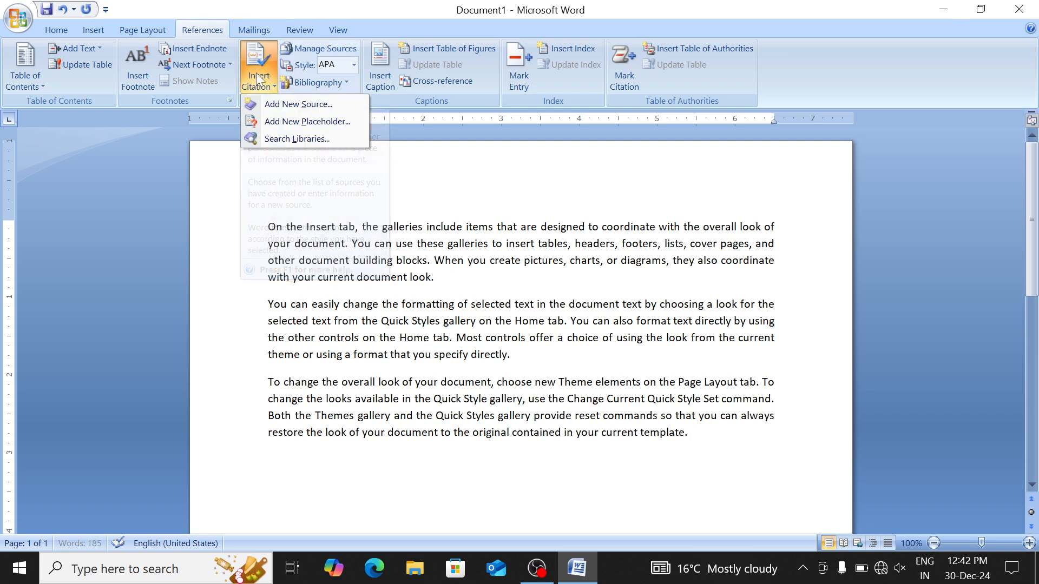
click(286, 105)
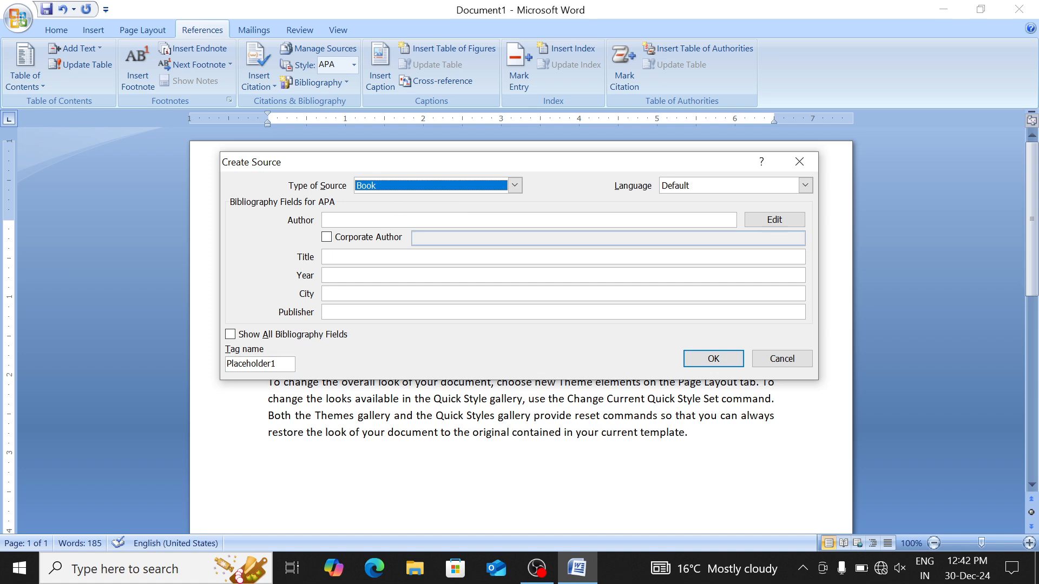
click(347, 219)
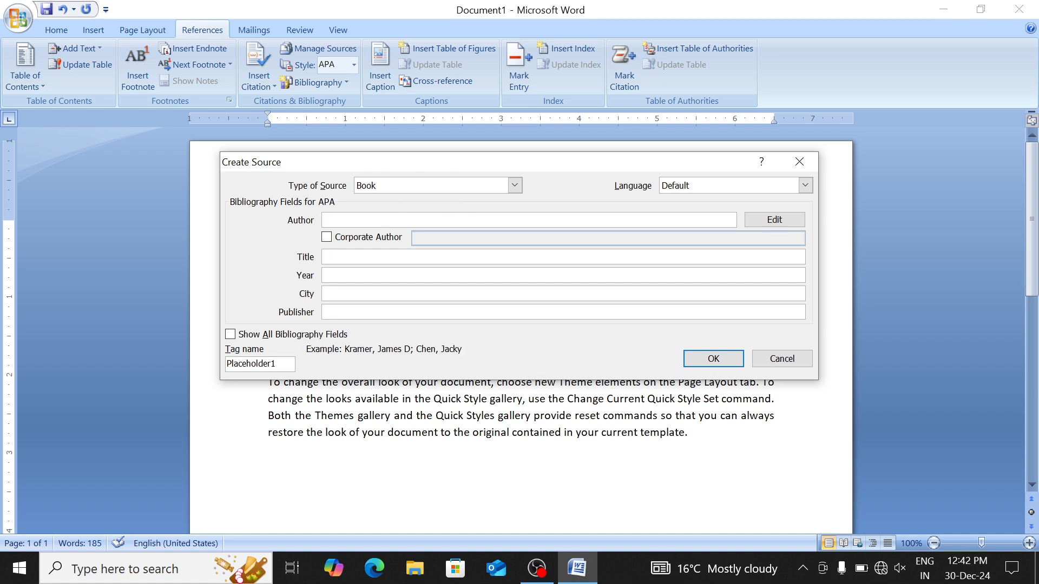
text(ABC)
click(346, 257)
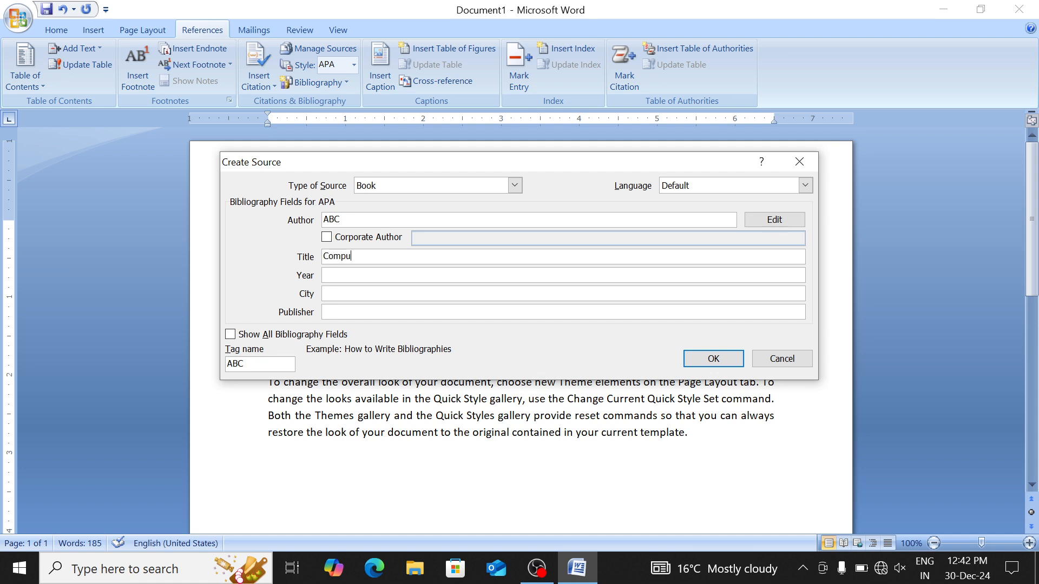
click(346, 275)
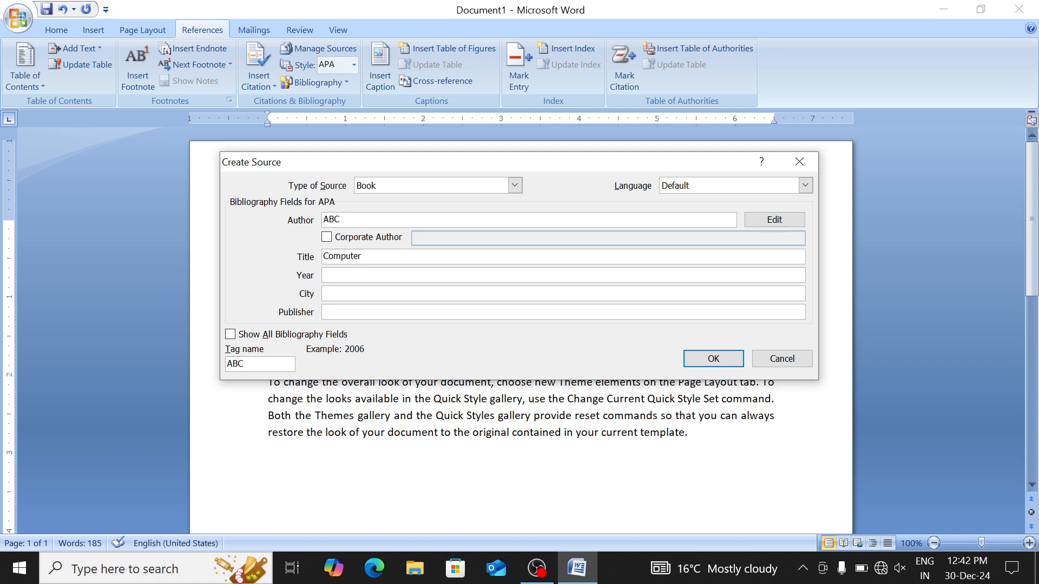
text(2024)
click(347, 294)
text(Hapur)
click(347, 312)
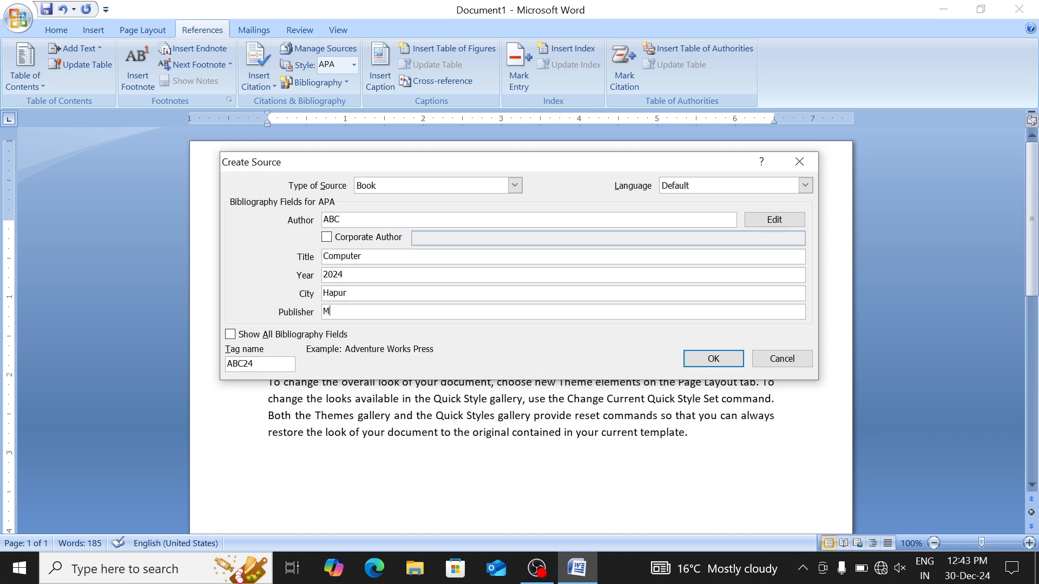
text(Meerut Publication)
click(714, 359)
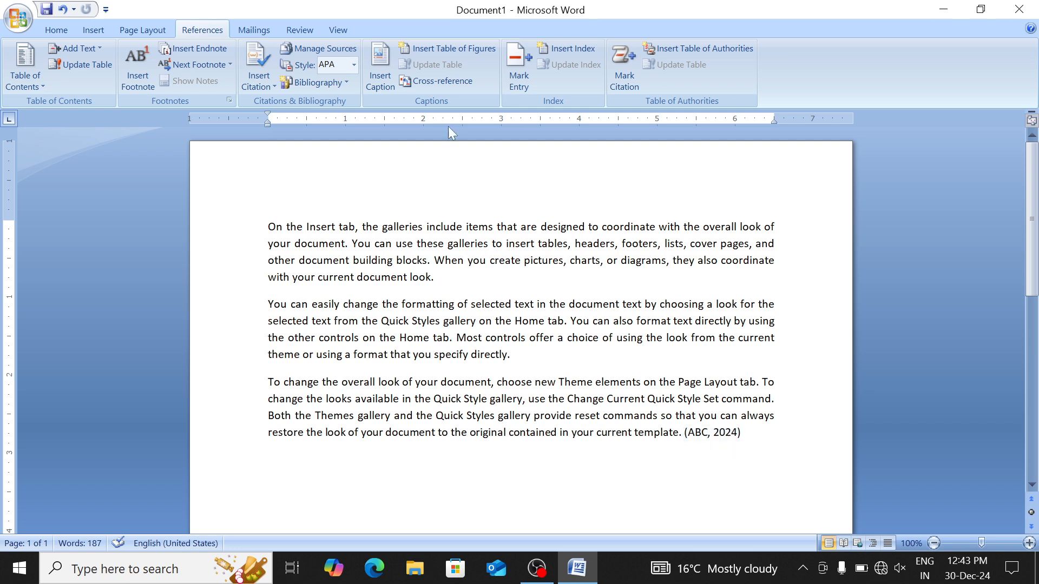
click(321, 53)
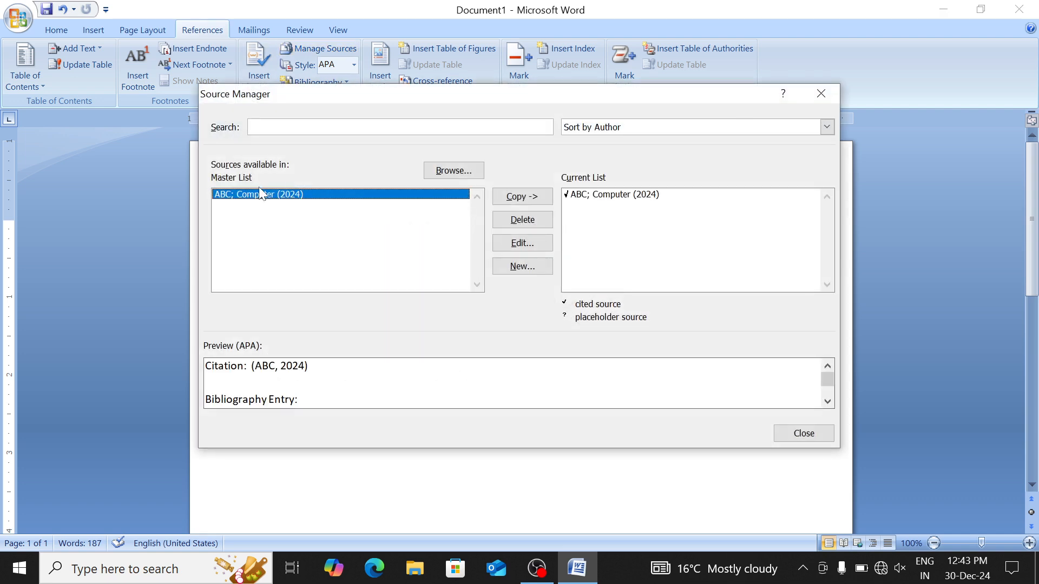
click(509, 244)
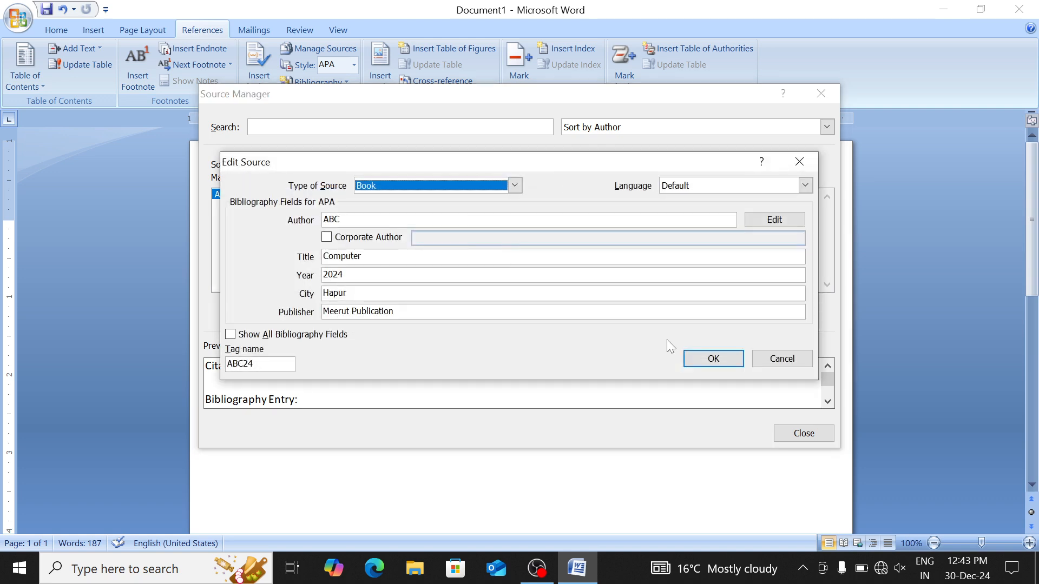
click(712, 359)
click(793, 432)
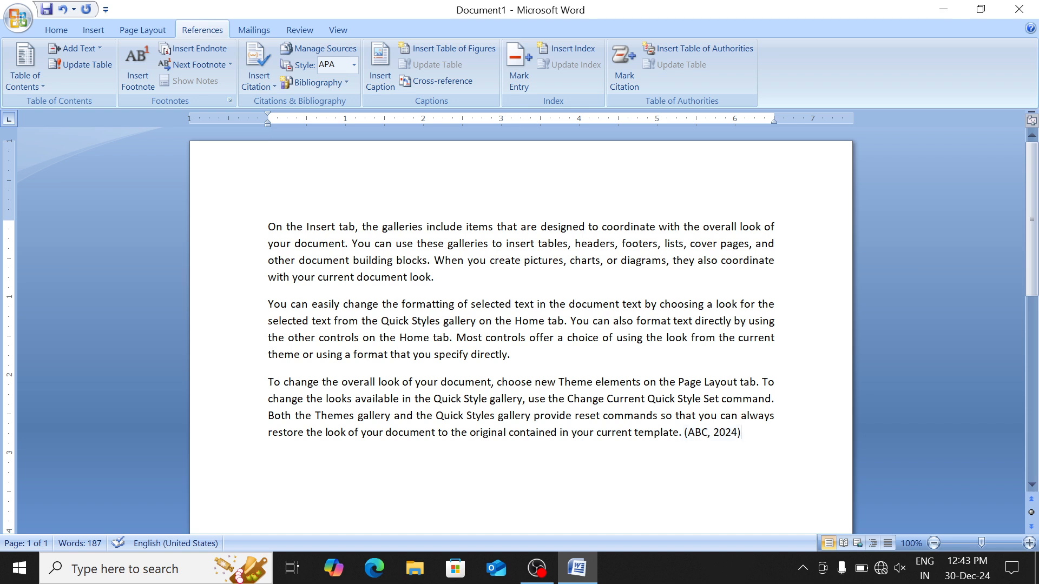
Try the ISO 690 and SIST02 citation styles, then settle on Turabian
click(354, 67)
click(357, 150)
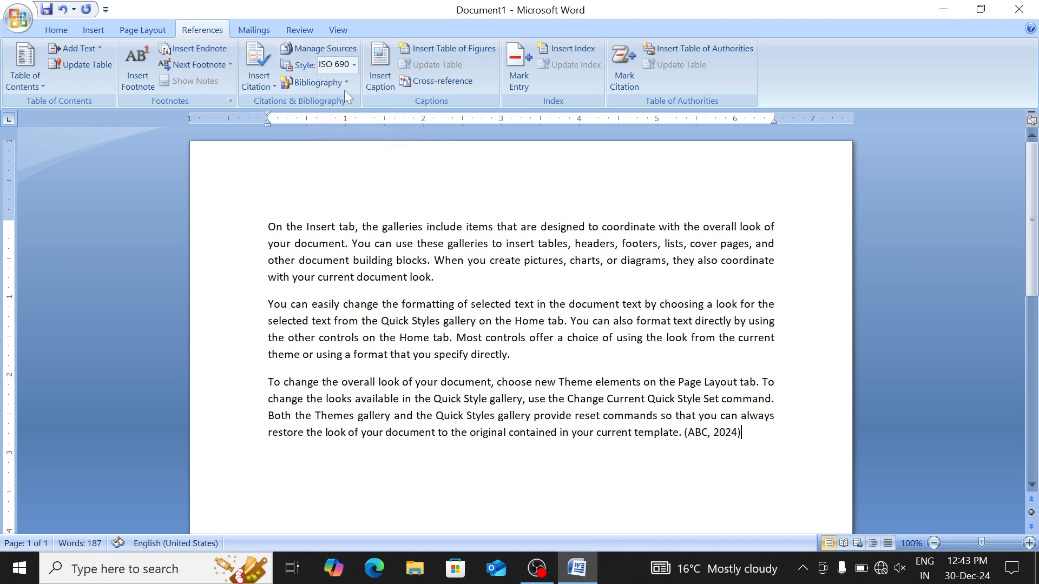
click(355, 65)
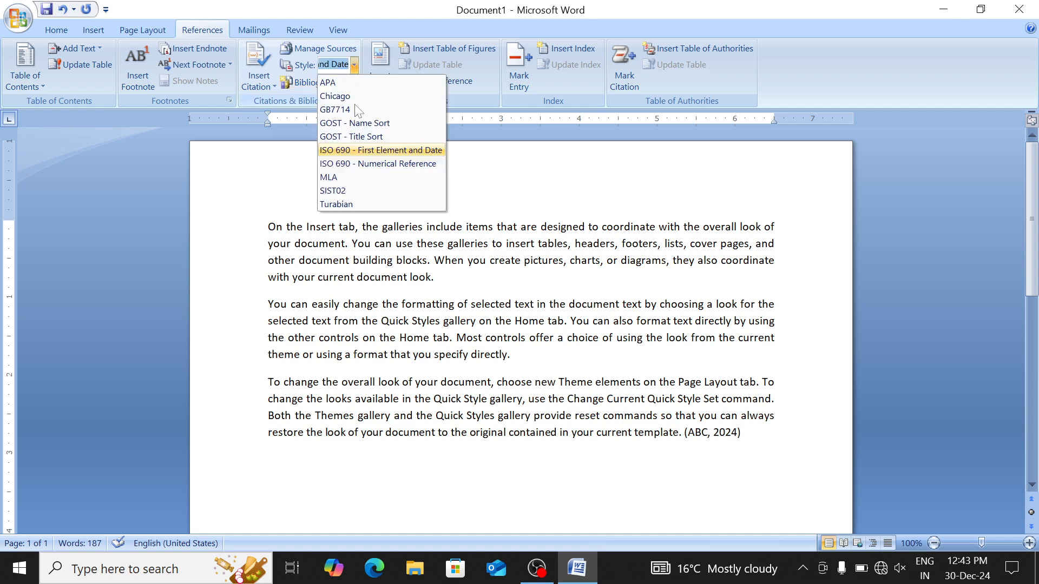
click(369, 192)
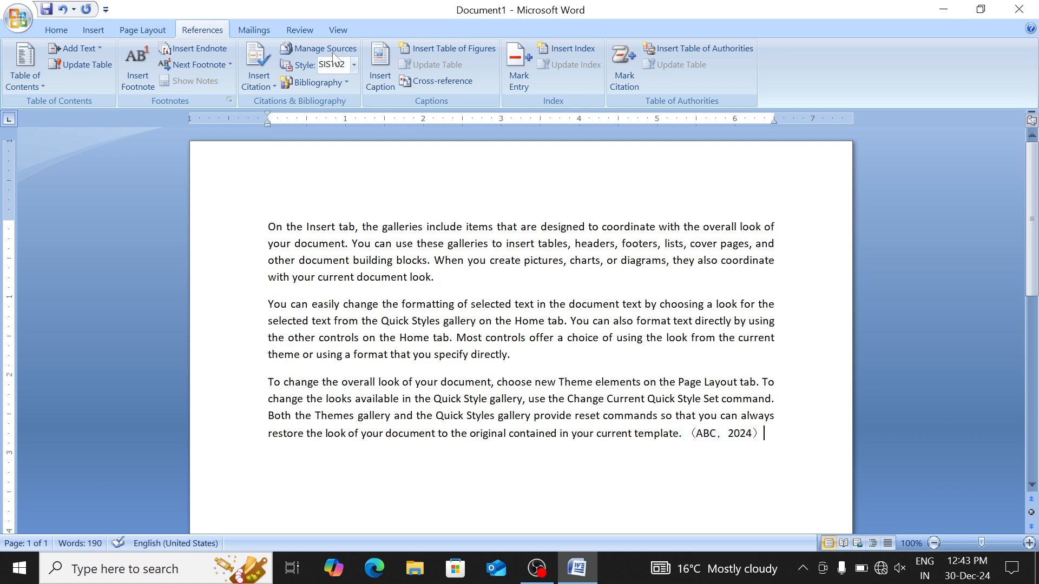
click(353, 64)
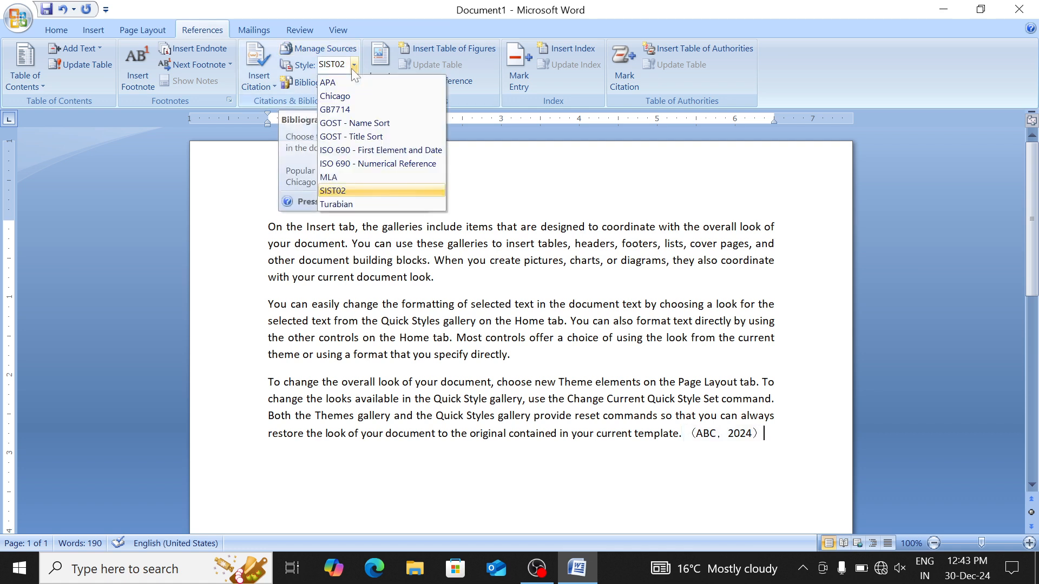
click(364, 203)
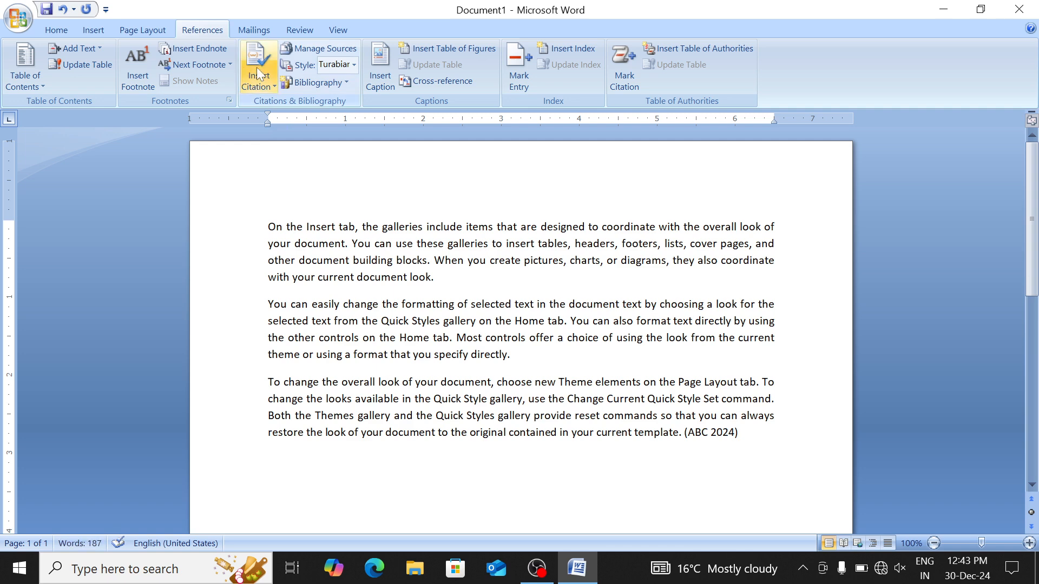
Insert the built-in Bibliography listing the ABC source
click(305, 83)
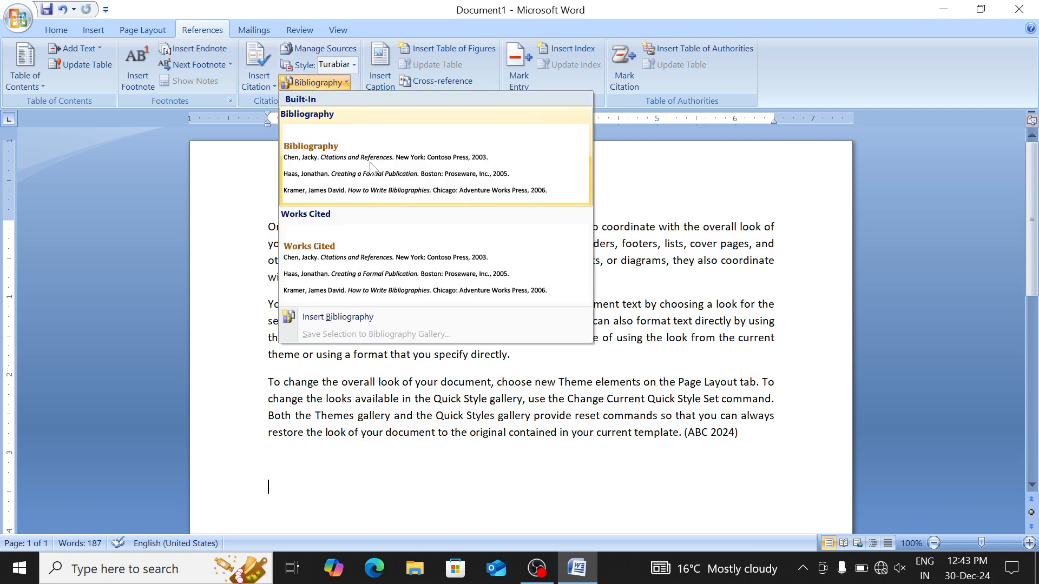
click(369, 180)
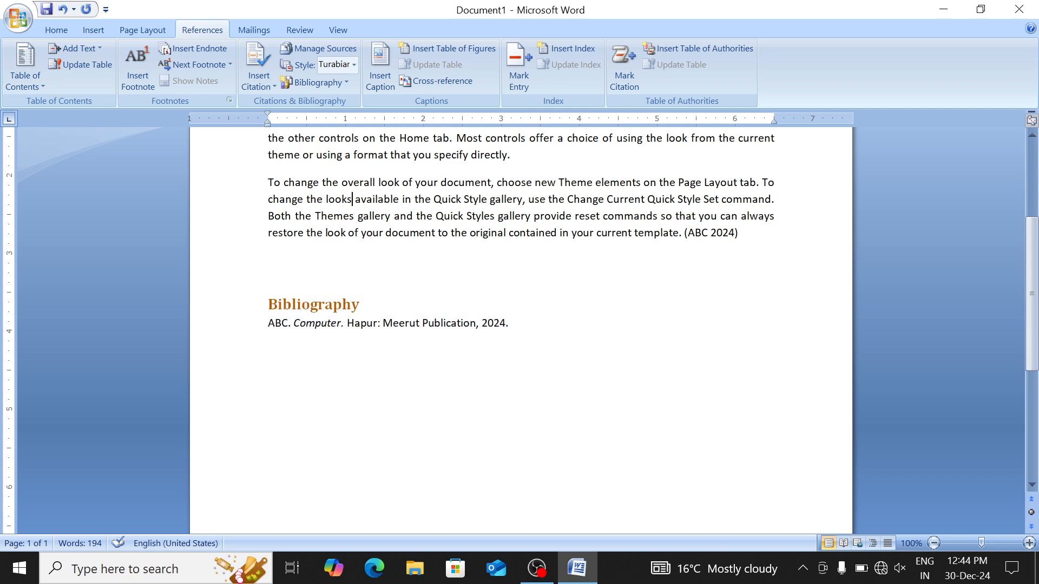
key(ctrl+shift+s)
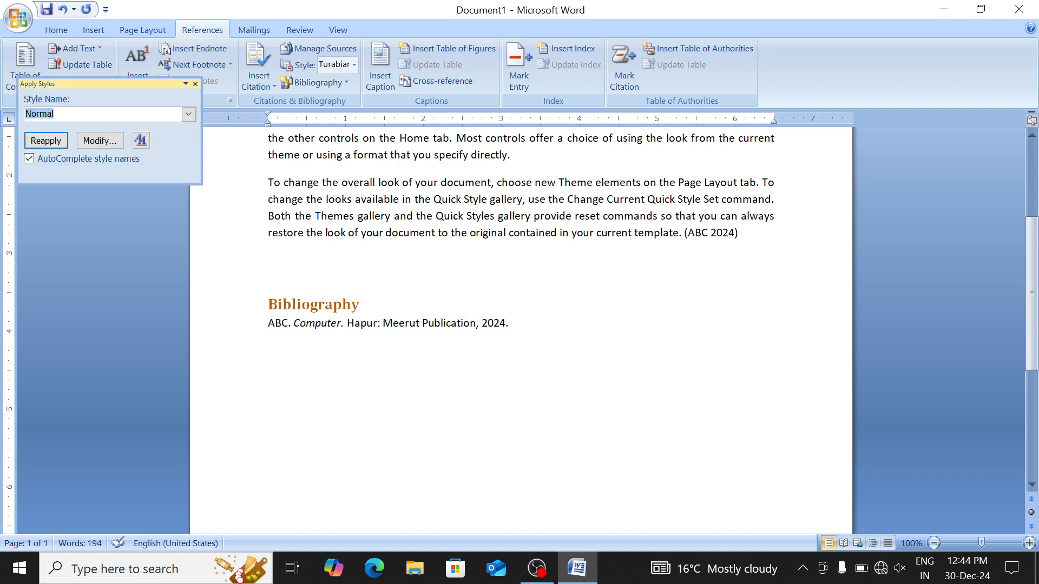
Close the styles pane and delete all document content, leaving a blank page
click(451, 199)
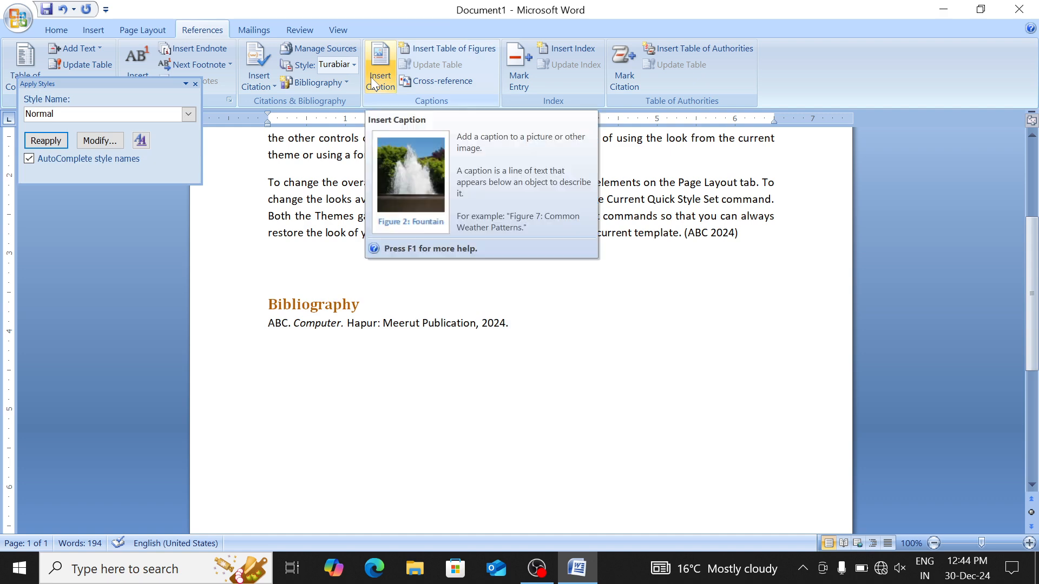
click(196, 85)
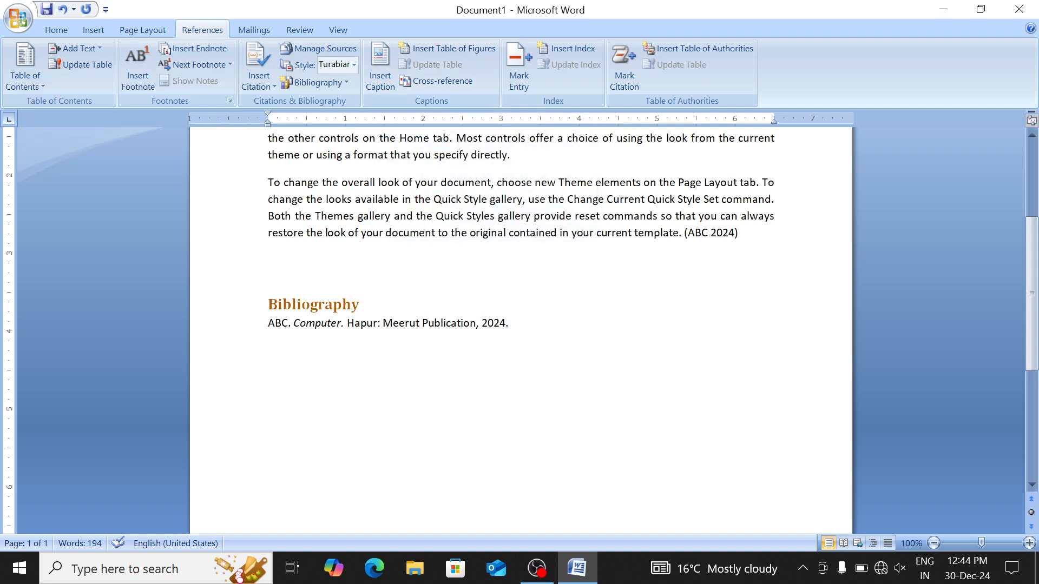
ctrl+click(343, 179)
key(ctrl+a)
key(Delete)
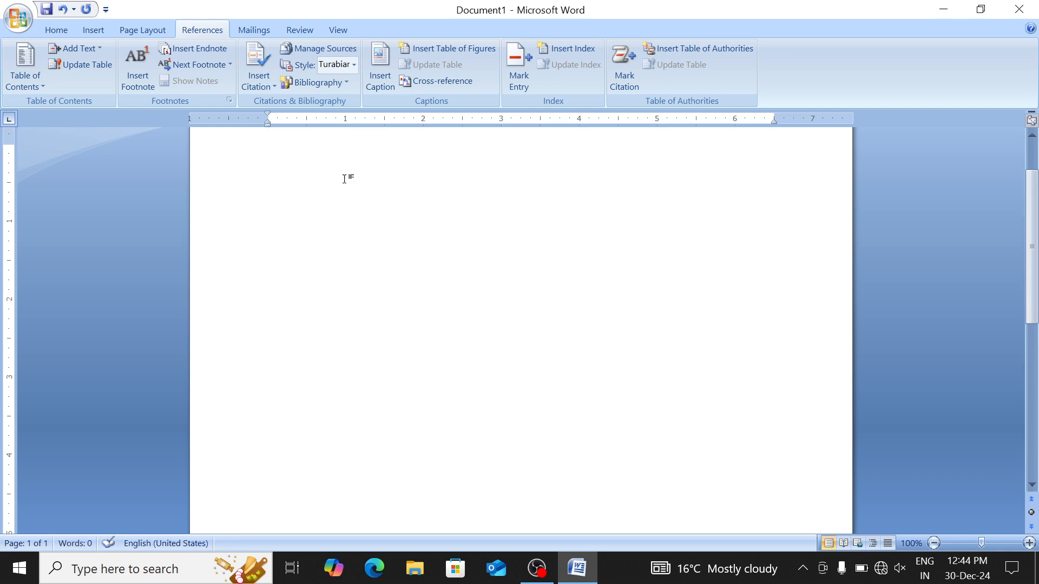
Generate three =rand() sample paragraphs (185 words) and justify them to both margins
text(=r)
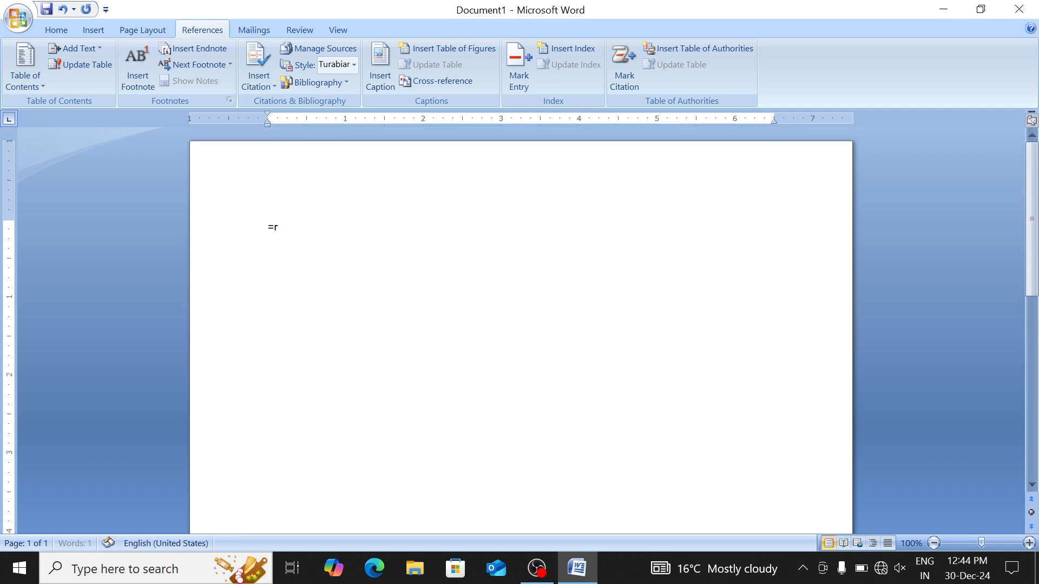
text(and())
key(Return)
key(ctrl+a)
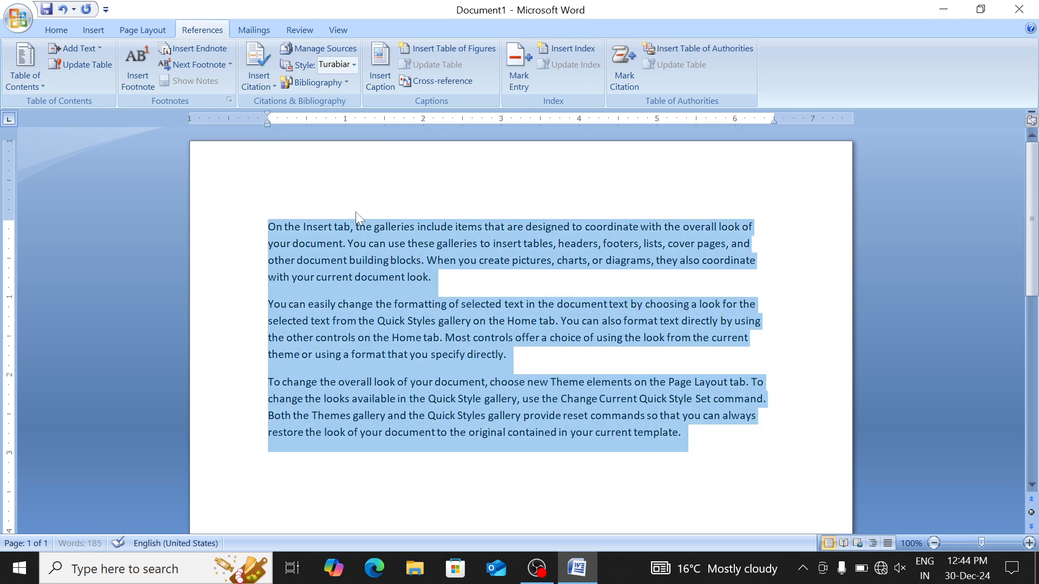
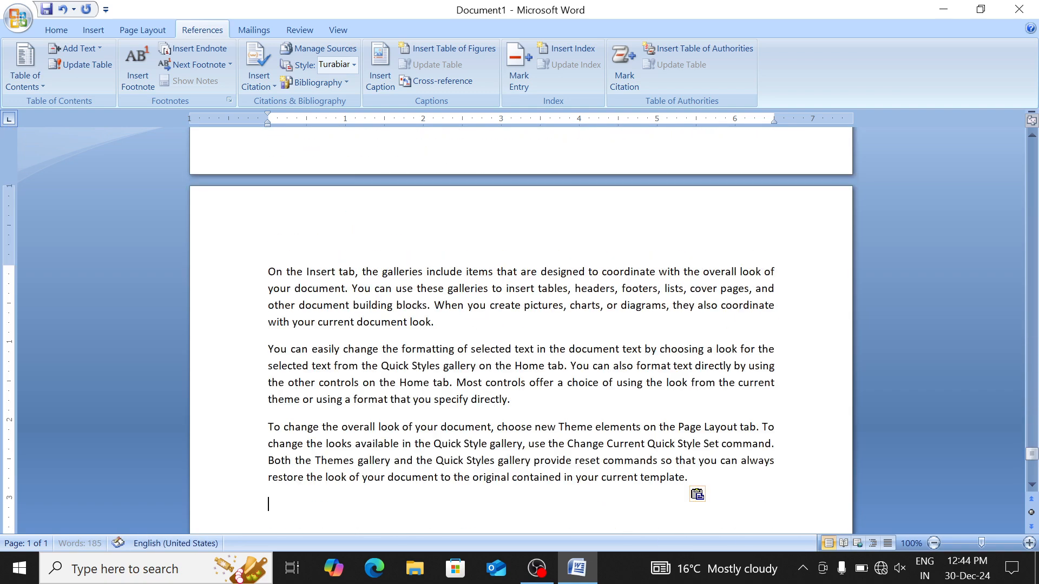
Remove the trailing empty paragraph and add an empty line at the top of the document
key(BackSpace)
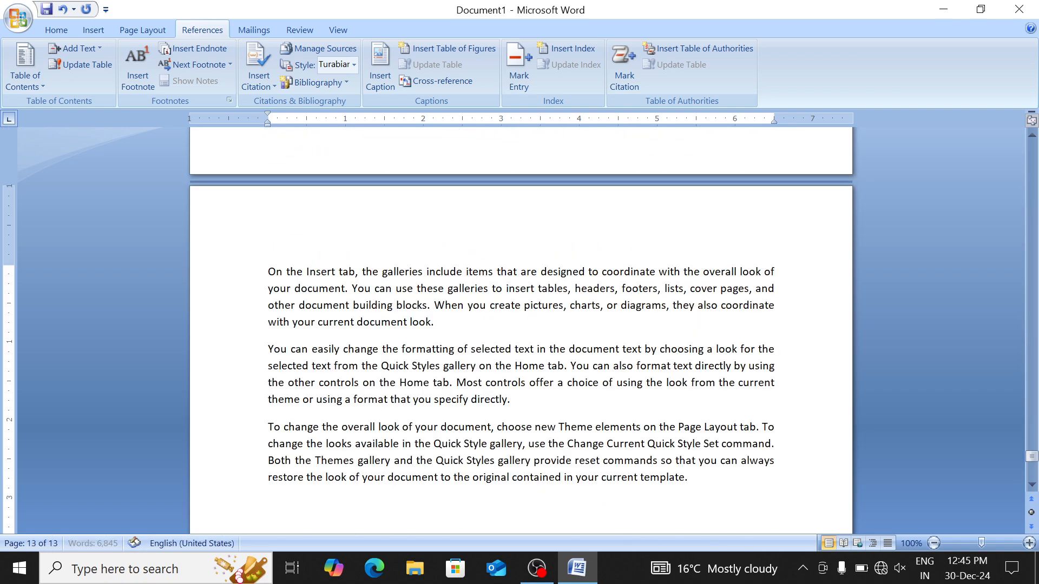
key(super+space)
key(ctrl+Home)
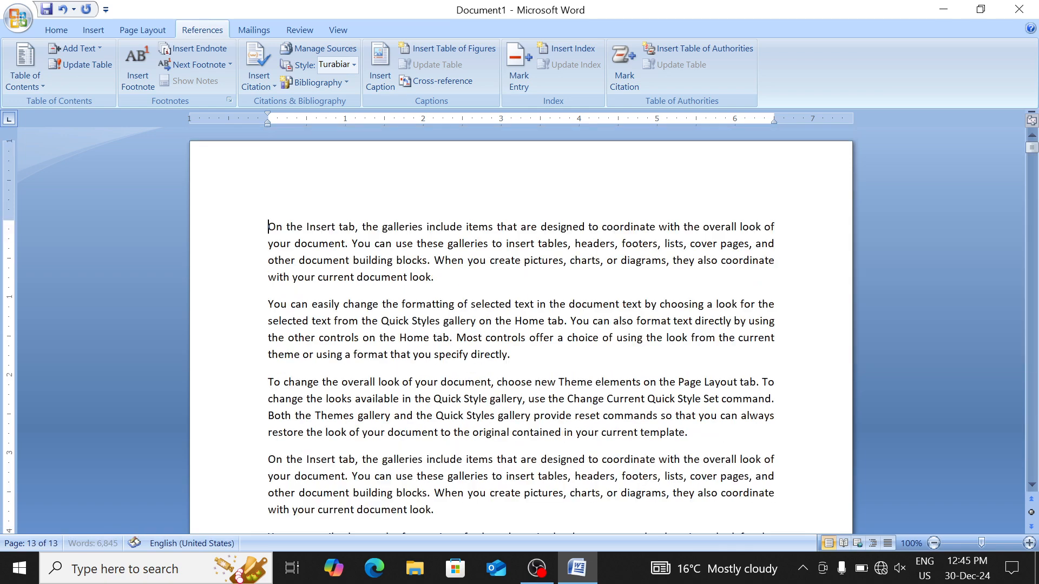
key(Return)
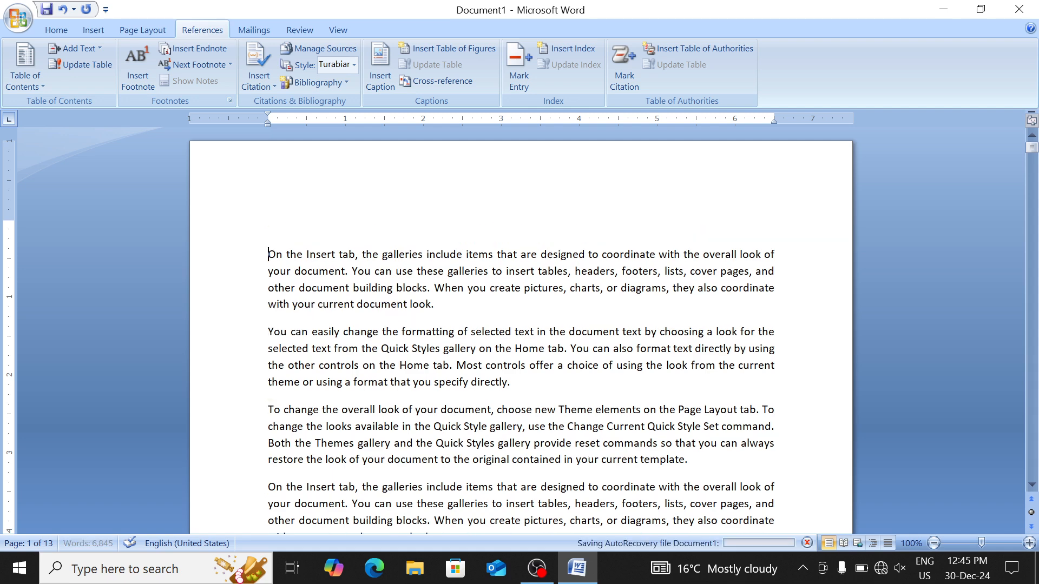
Insert the chameleon picture a.jpg from E:\images after 'specify directly.' and shrink it to 3.28 by 1.57 inches
click(510, 382)
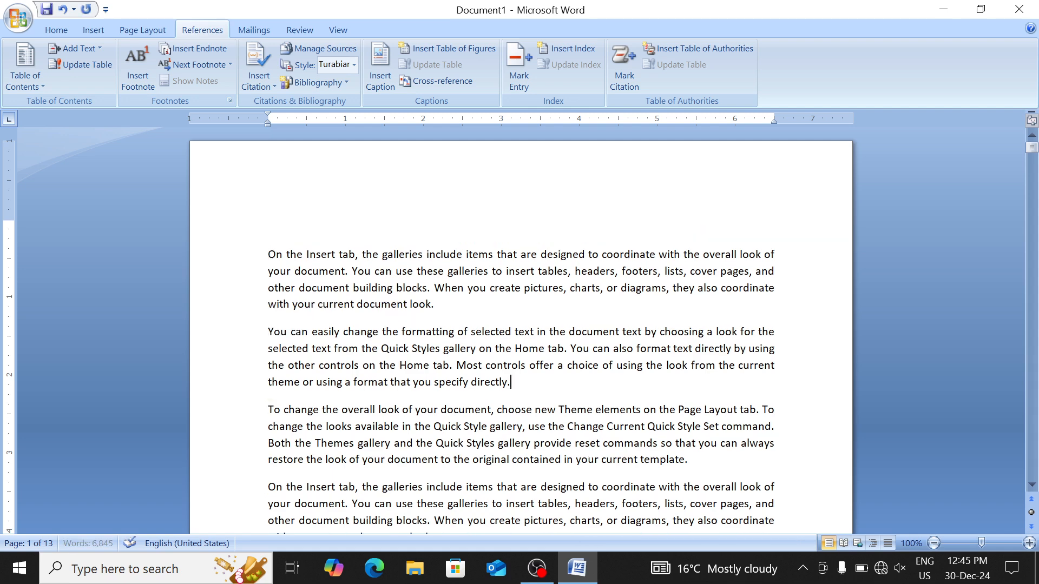
key(Return)
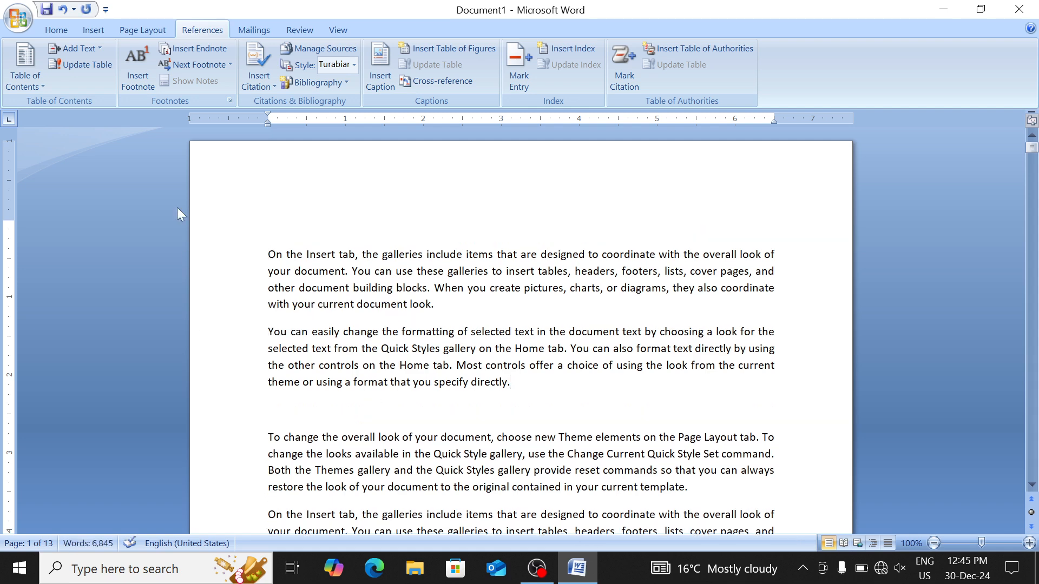
click(54, 31)
click(86, 30)
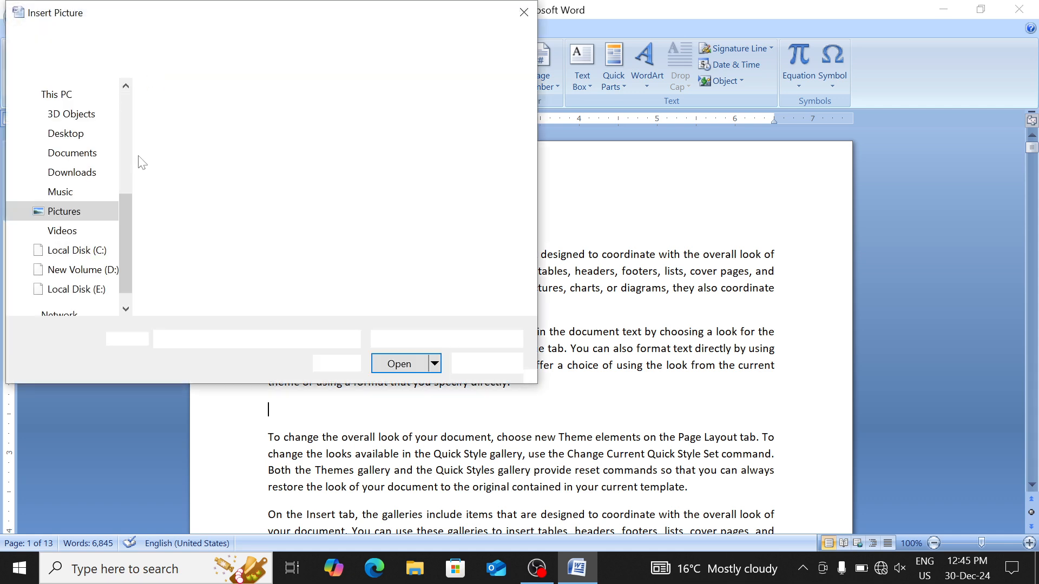
scroll(129, 229, down, 1)
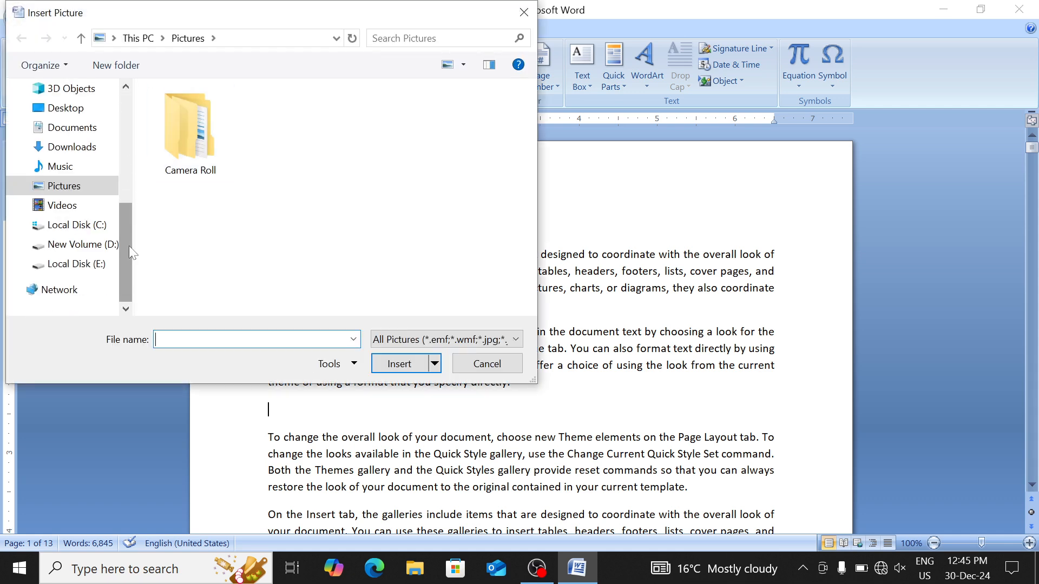
click(77, 265)
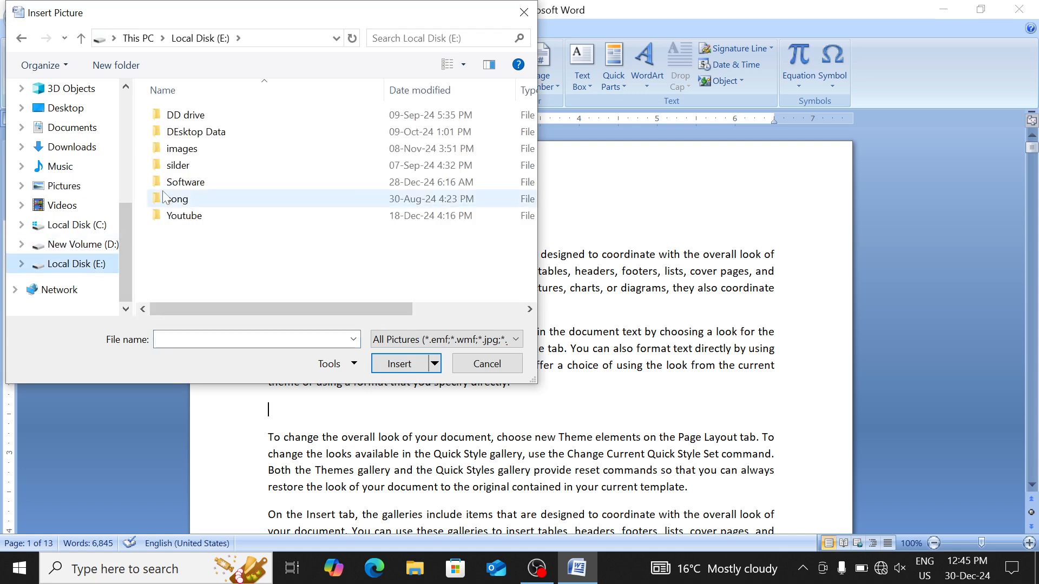
click(222, 163)
double_click(209, 153)
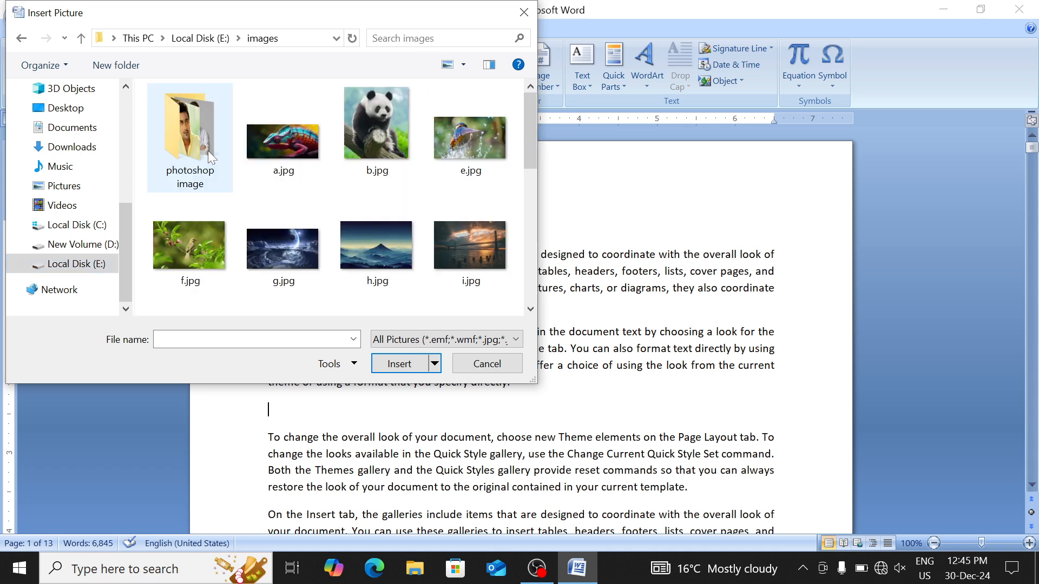
double_click(287, 154)
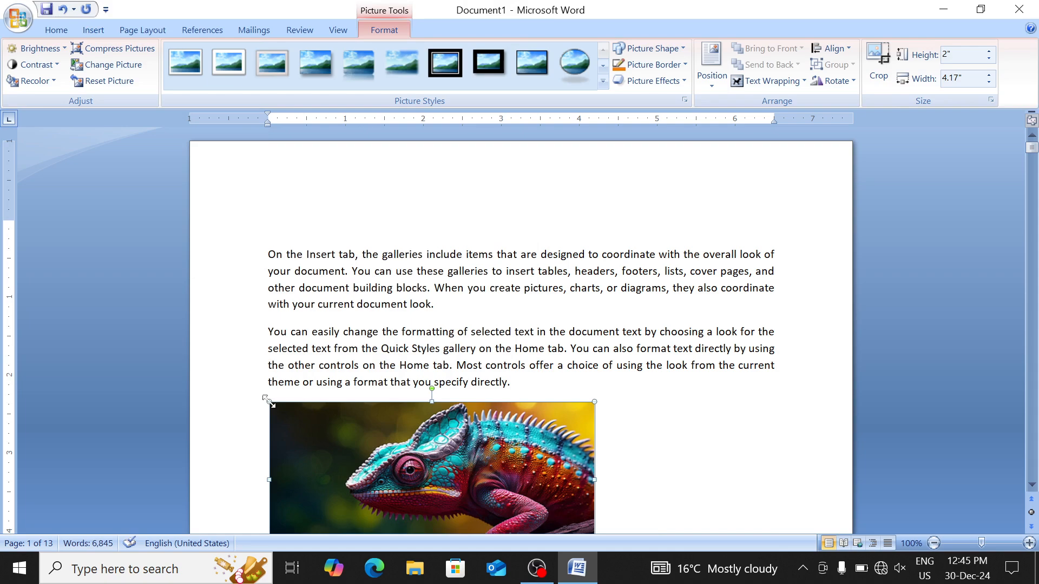
drag(266, 400, 340, 441)
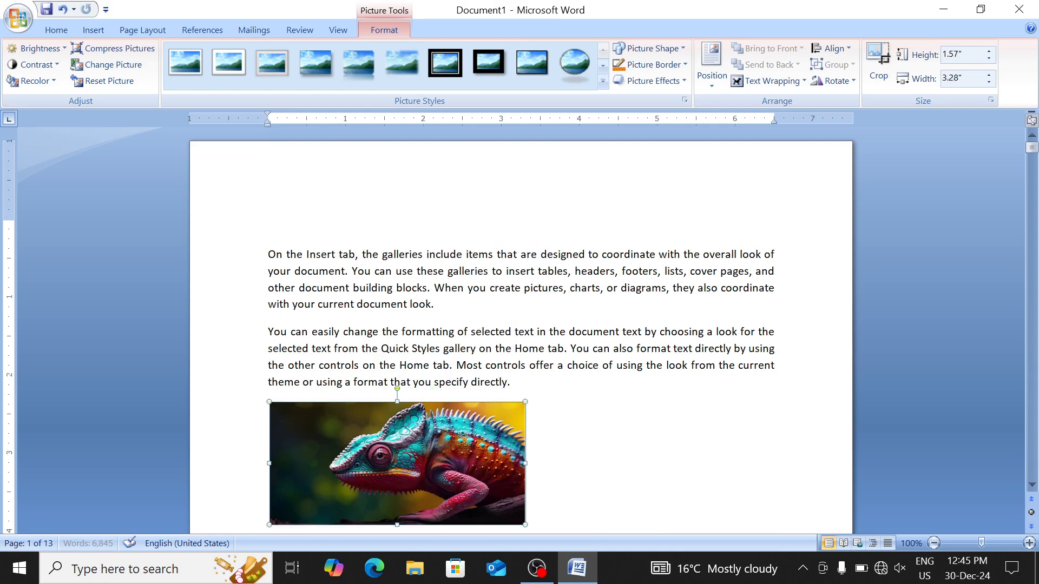
scroll(406, 373, down, 3)
scroll(406, 374, down, 10)
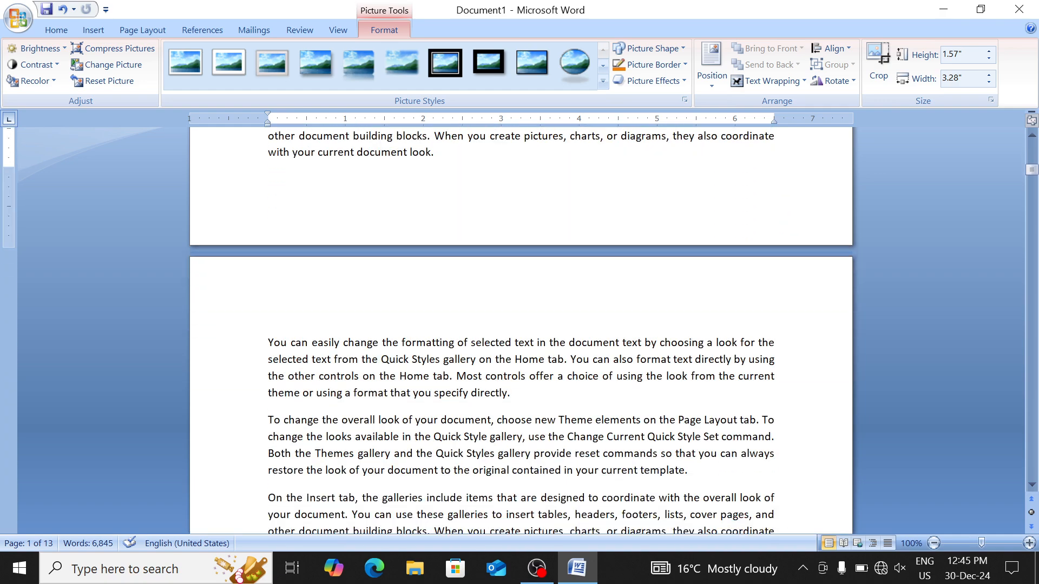
Insert the bird picture f.jpg on a new line, shrink it, then delete it again
click(512, 329)
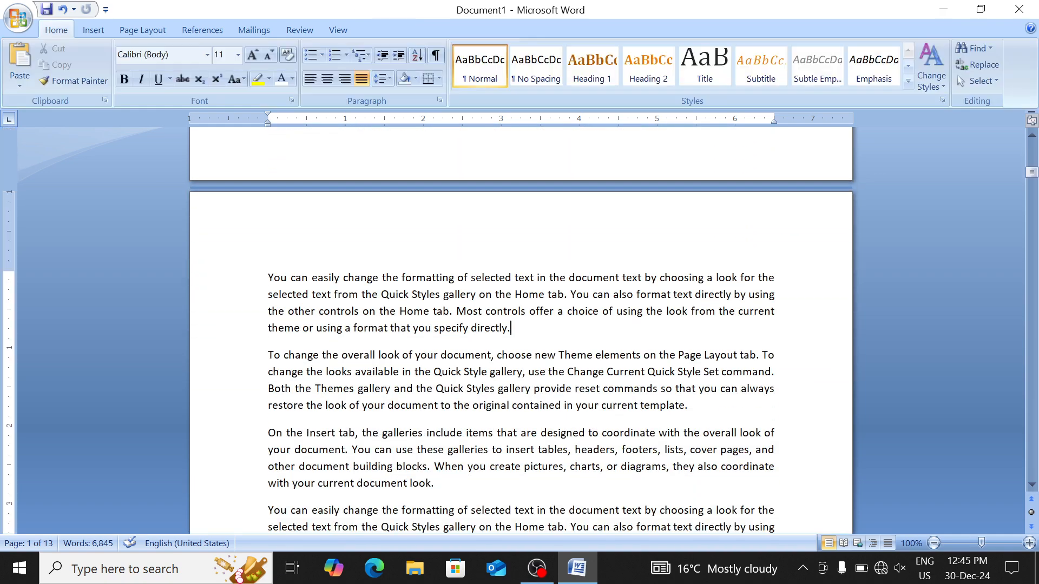
scroll(512, 325, up, 1)
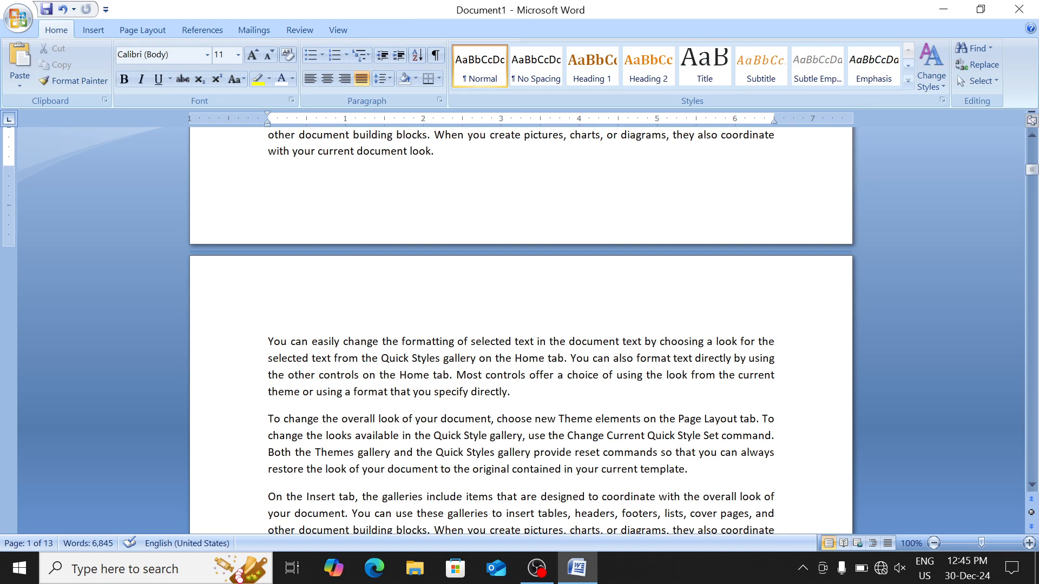
key(Return)
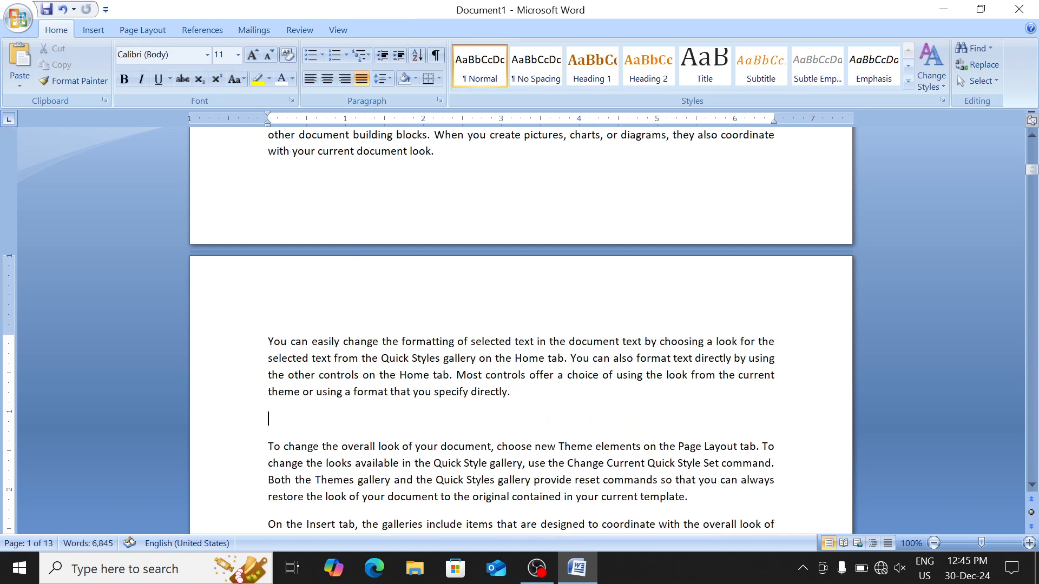
click(100, 31)
click(155, 65)
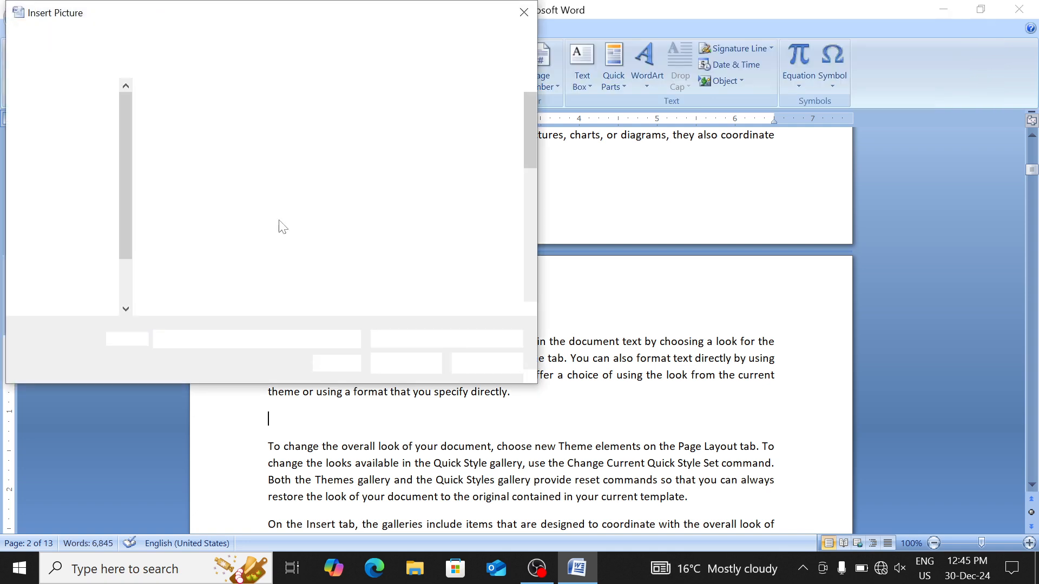
double_click(204, 233)
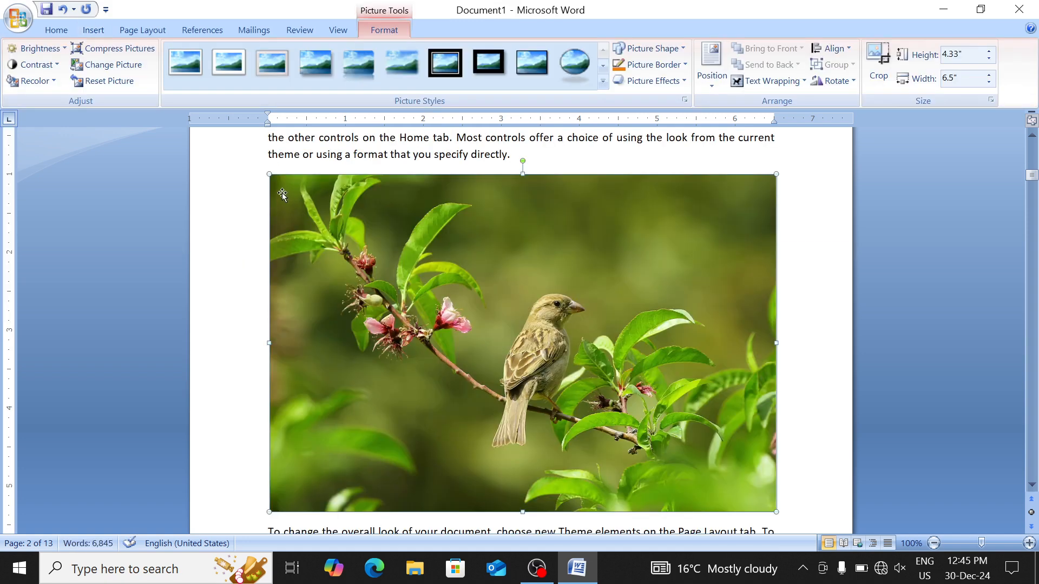
drag(269, 174, 492, 382)
key(Delete)
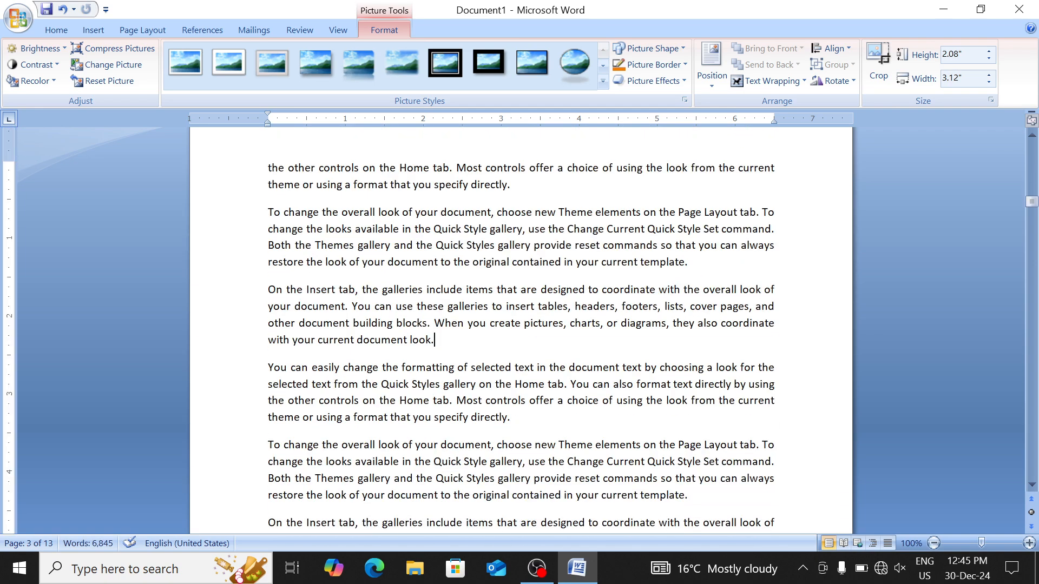
Insert the bridge sunset picture i.jpg after 'document look.' and shrink it to about 2.05 by 1.37 inches
key(Return)
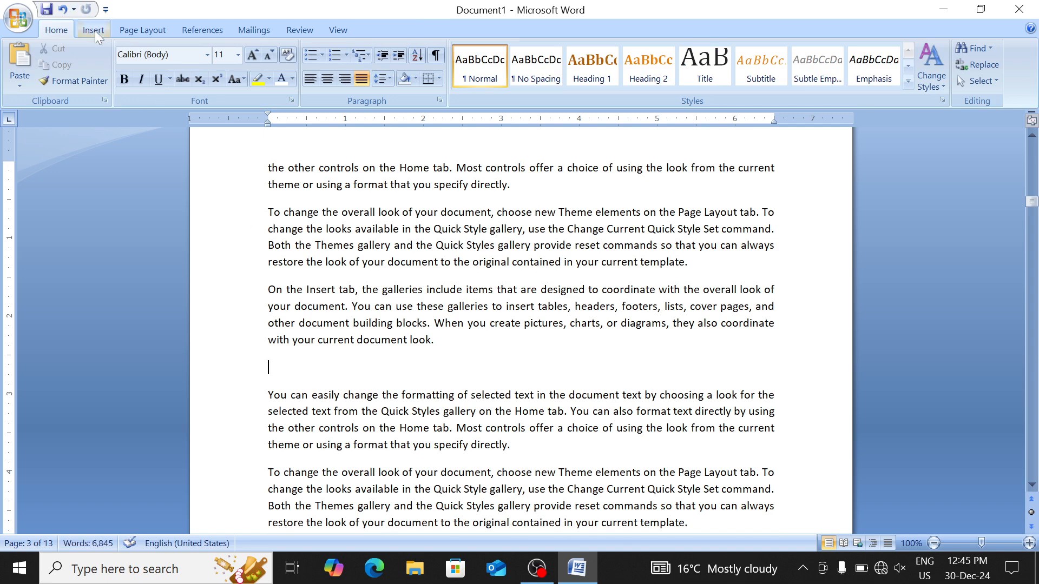
click(95, 30)
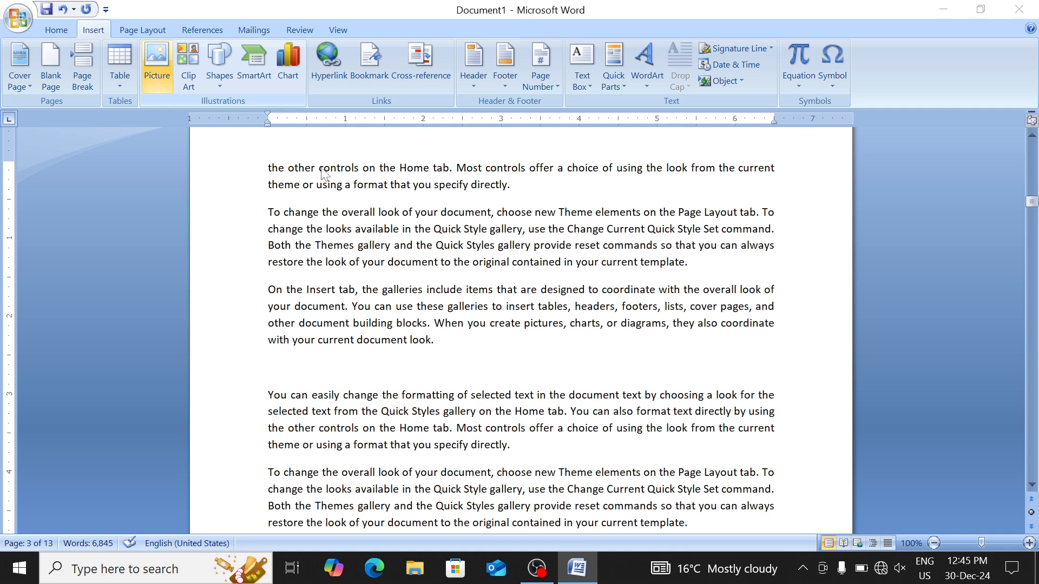
scroll(537, 145, down, 3)
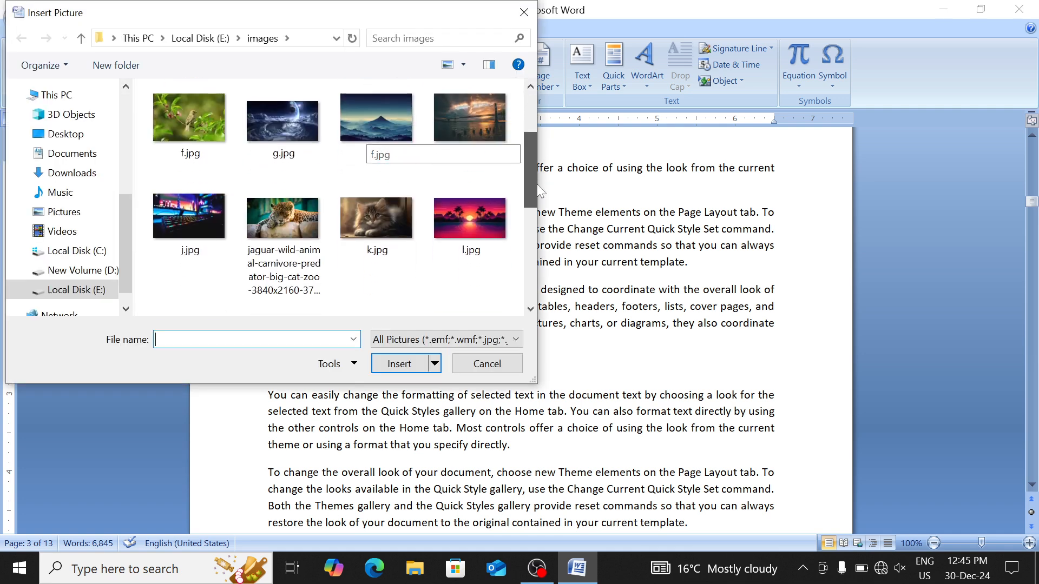
double_click(461, 125)
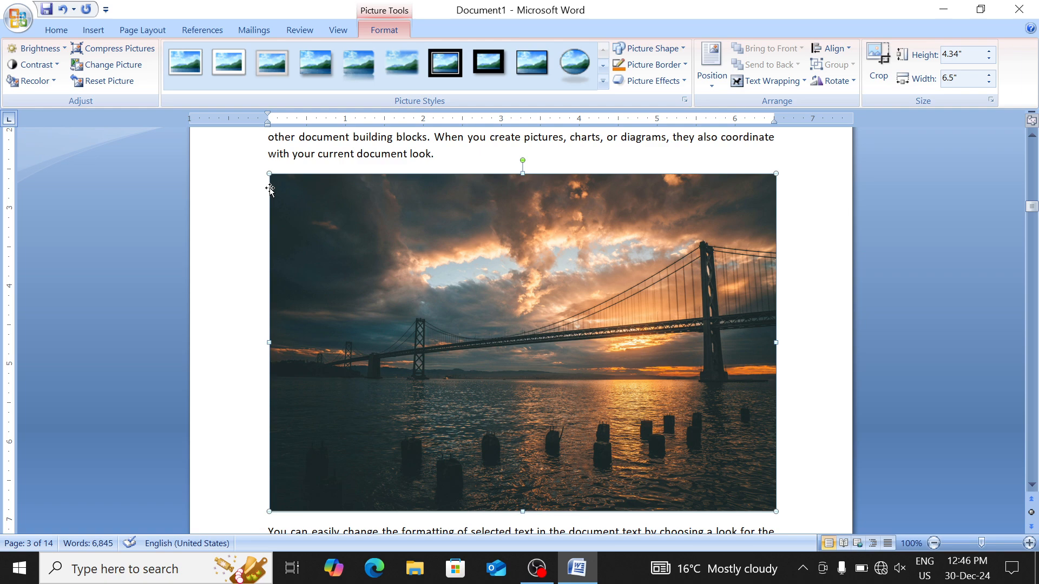
drag(583, 391, 616, 411)
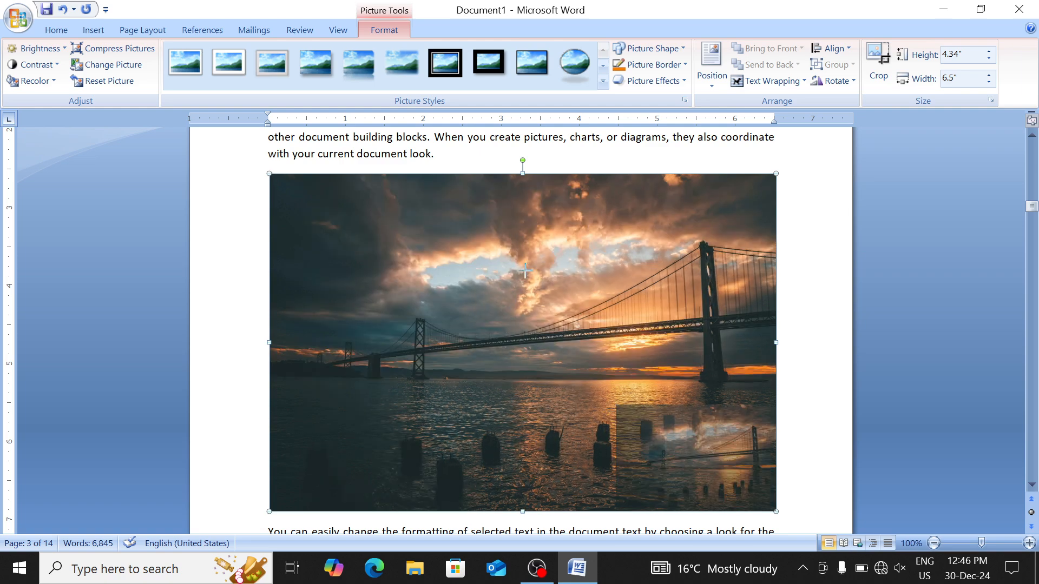
scroll(518, 293, up, 20)
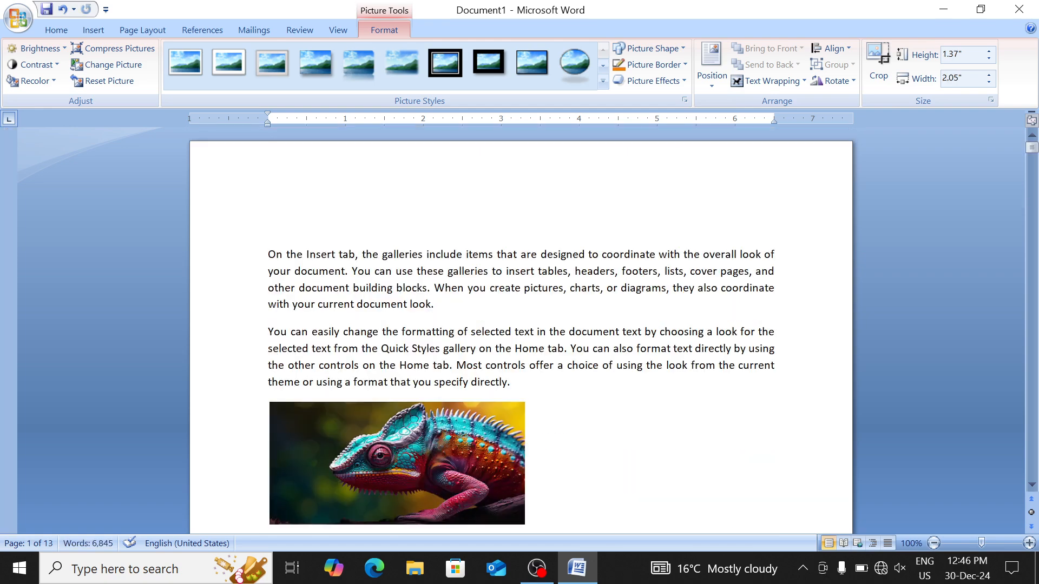
Caption the chameleon picture 'Animal 1' using a newly created caption label named Animal
click(436, 437)
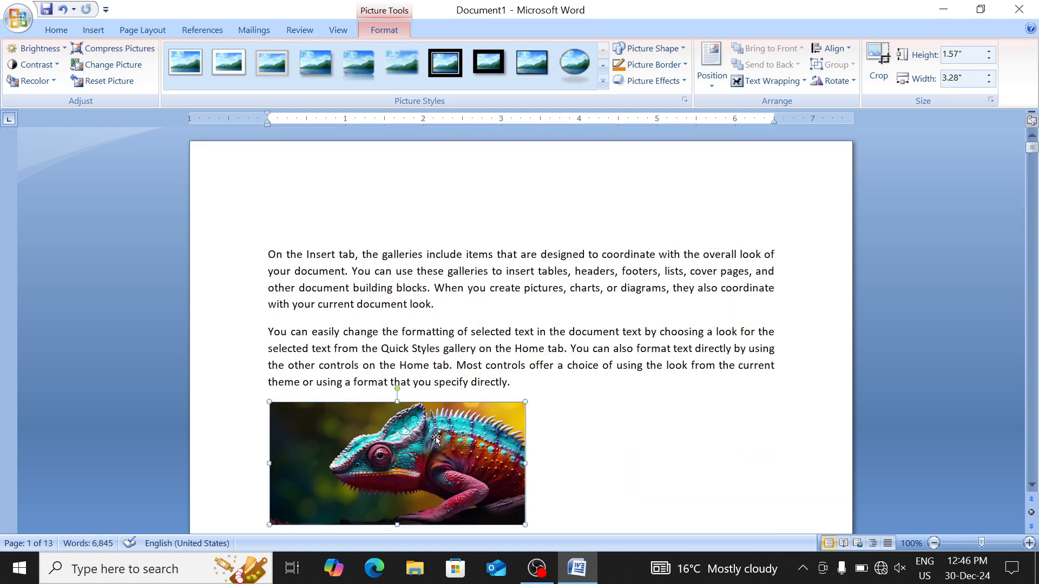
scroll(436, 437, down, 3)
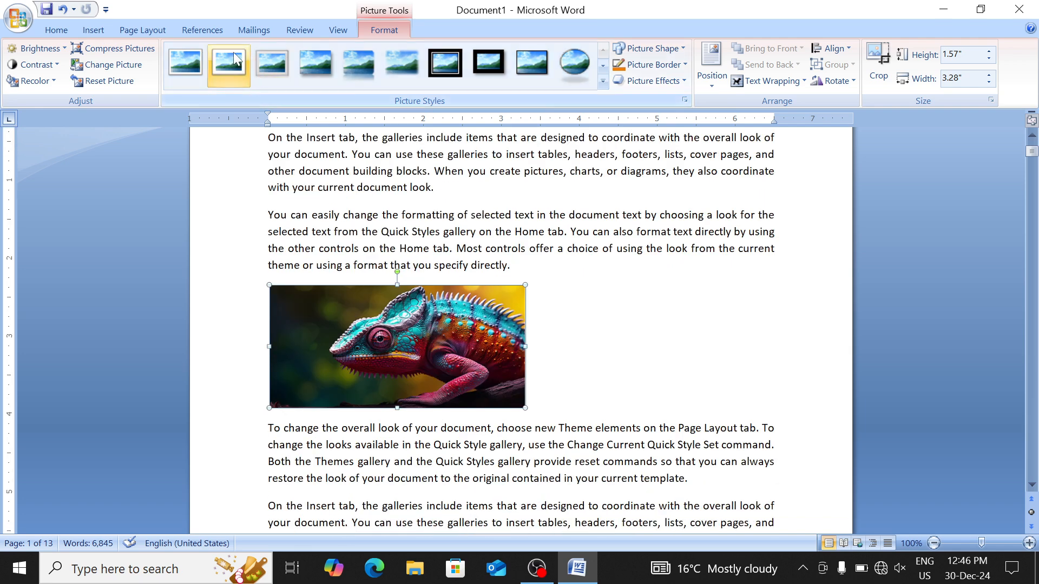
click(216, 34)
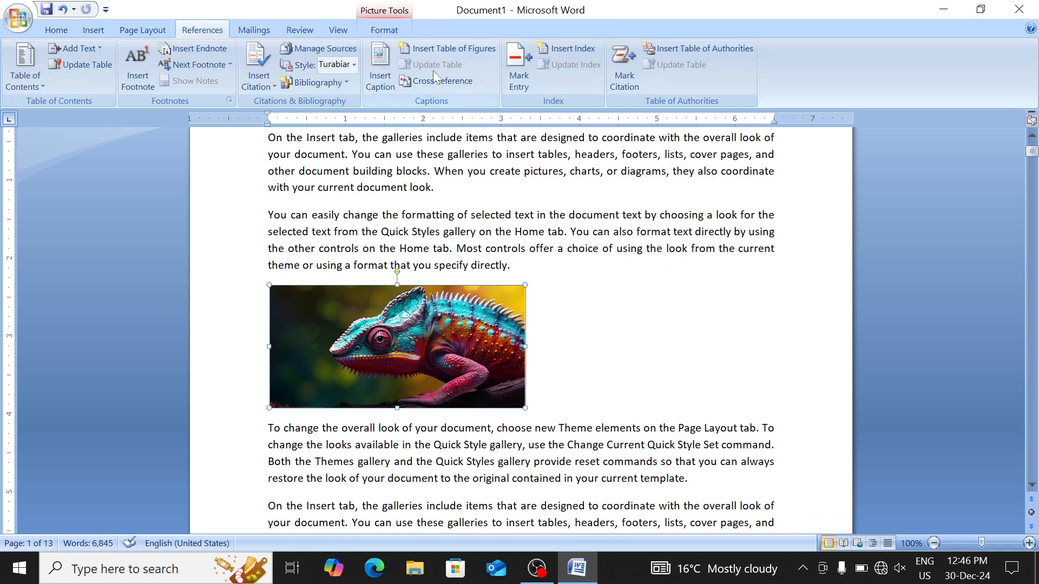
click(378, 79)
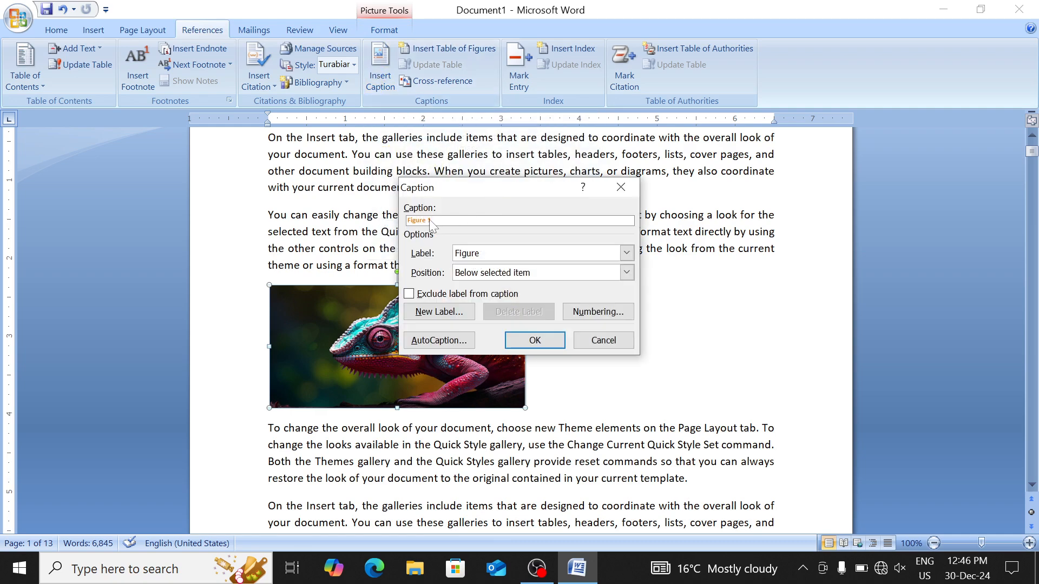
click(459, 310)
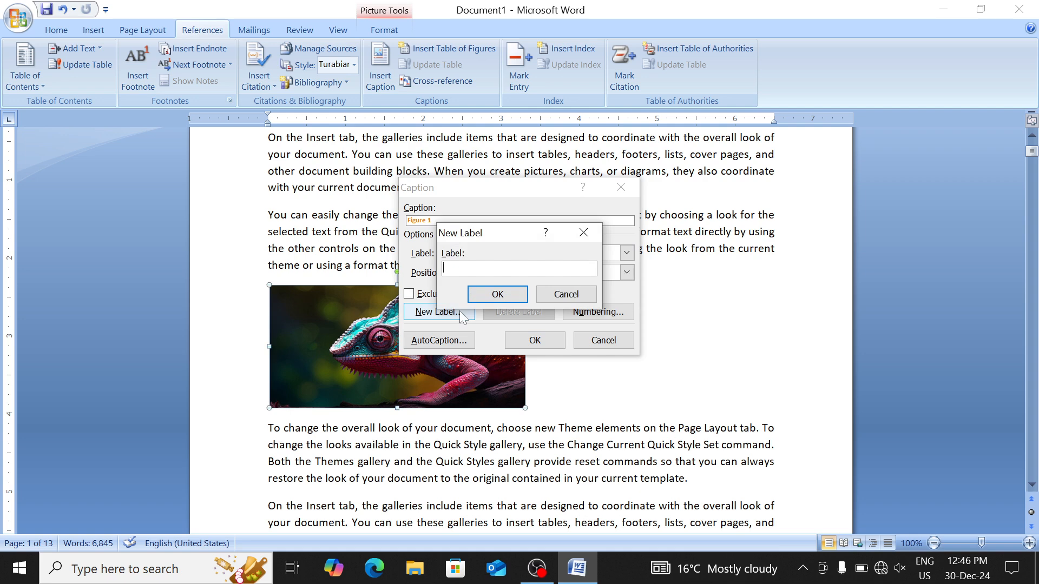
text(Animal)
click(521, 295)
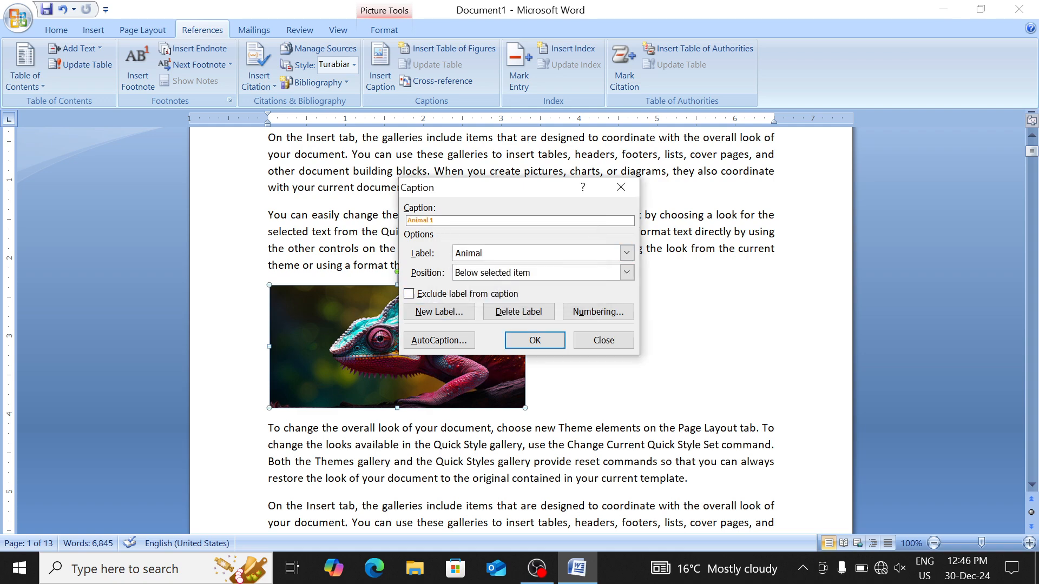
click(534, 339)
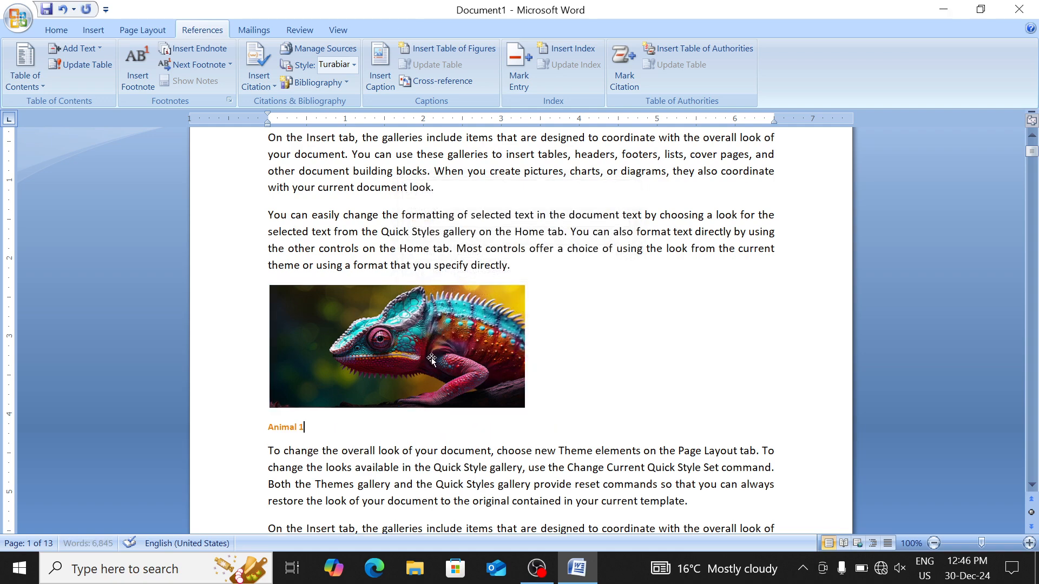
scroll(537, 339, down, 3)
Add the Animal 2 caption under the bird picture and Animal 3 under the bridge picture
scroll(521, 325, down, 10)
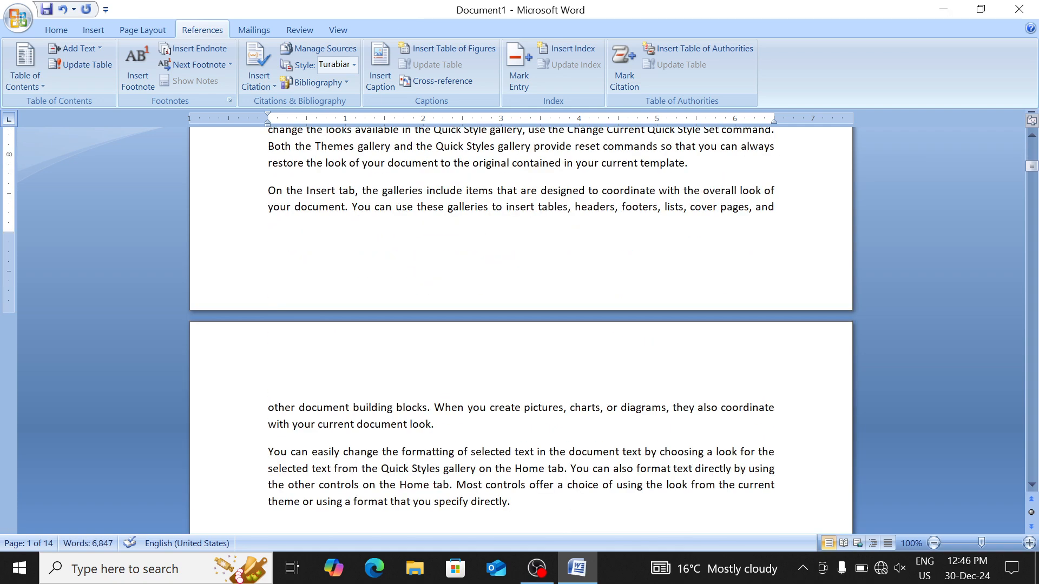
click(385, 293)
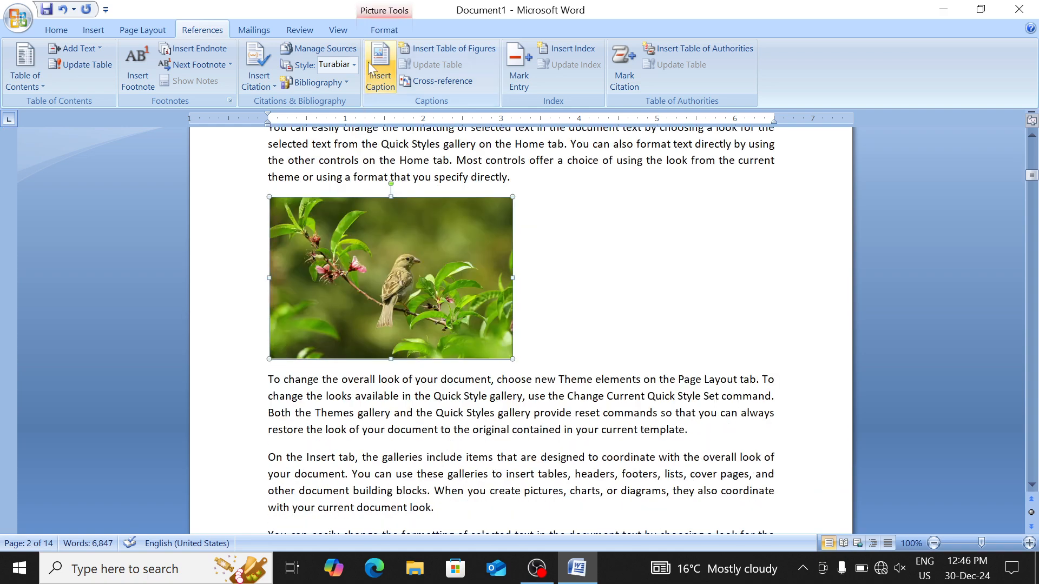
click(381, 69)
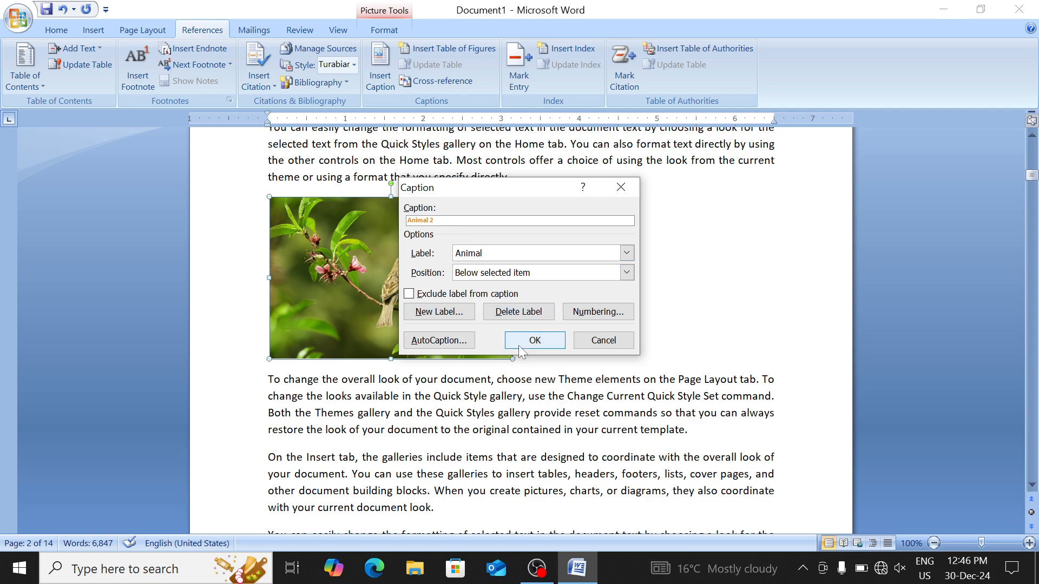
click(534, 340)
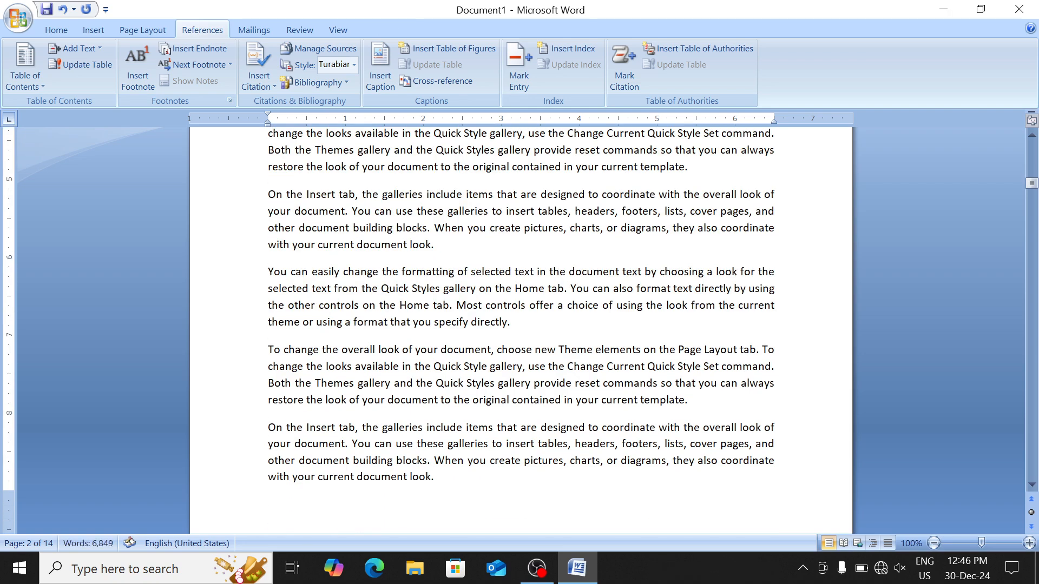
scroll(520, 325, down, 15)
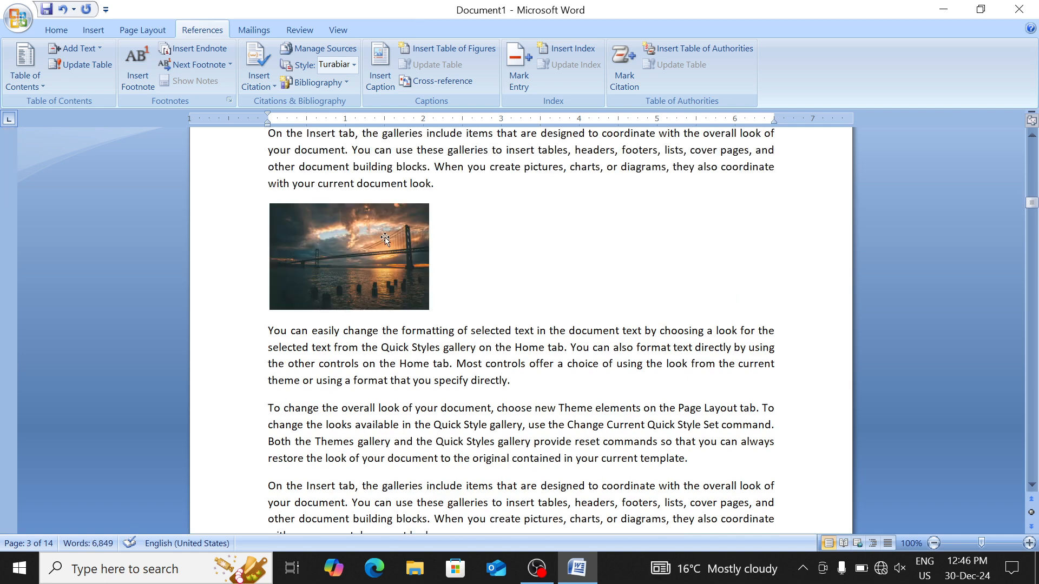
click(385, 238)
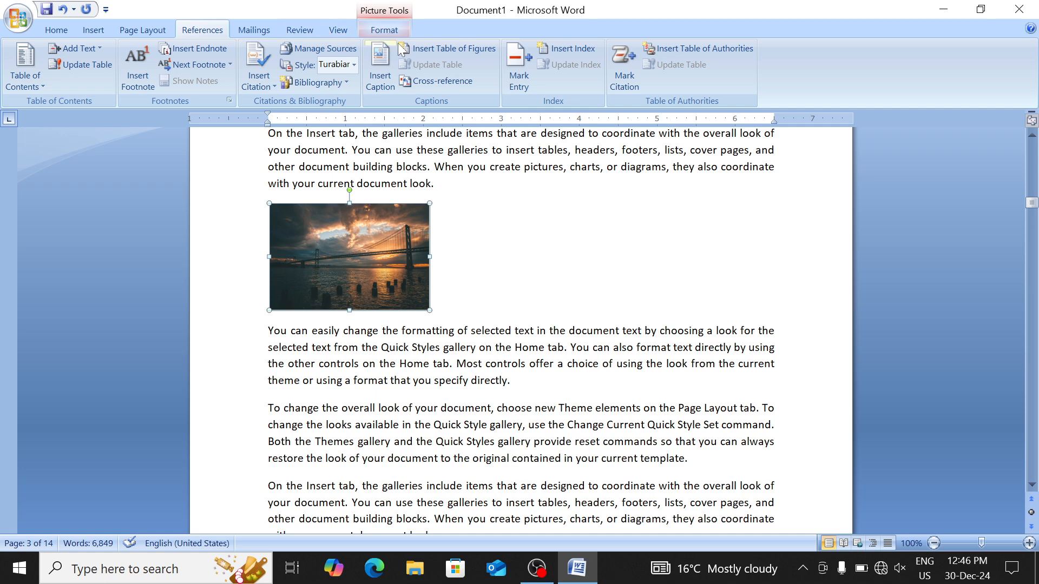
click(383, 75)
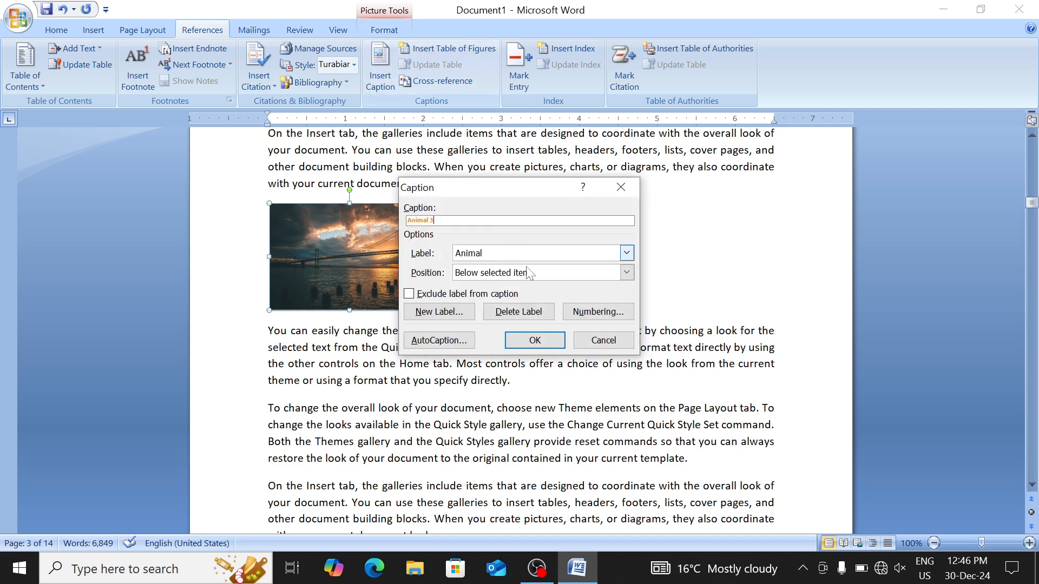
click(534, 340)
scroll(524, 346, down, 7)
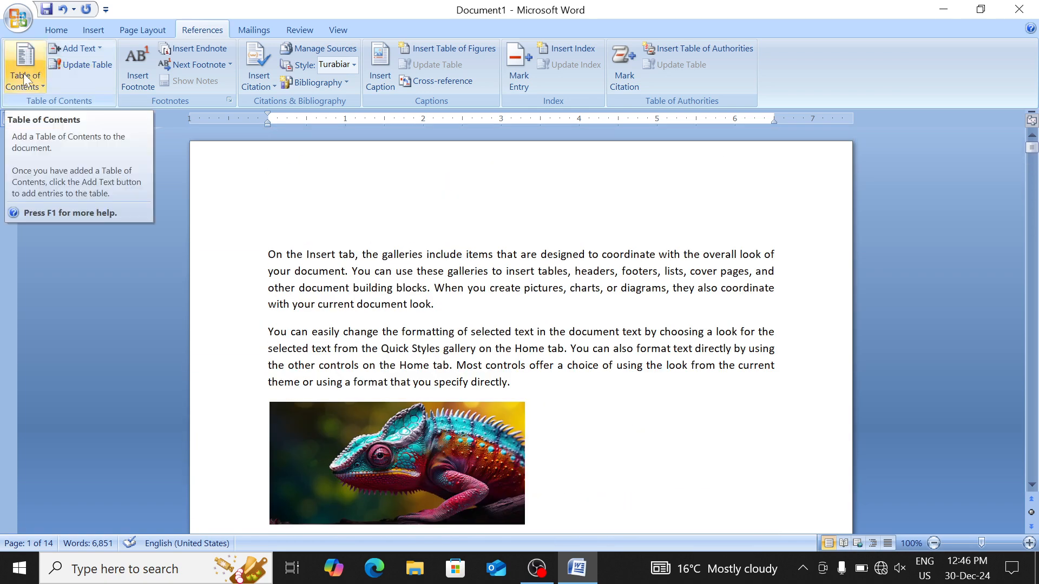
Insert a table of figures for the Animal captions on a new empty line at the top of page 1
click(269, 227)
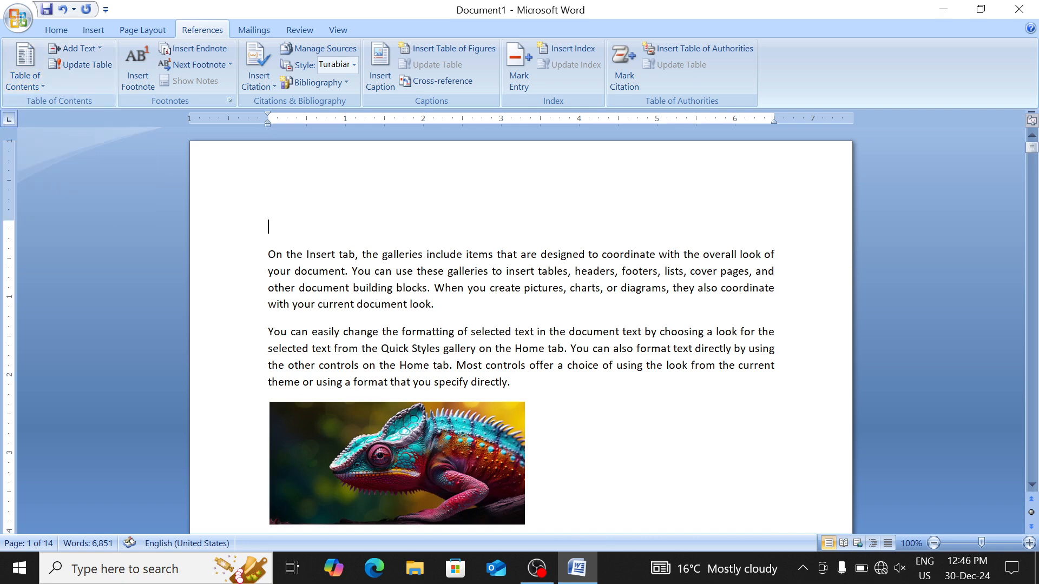
key(Return)
key(Up)
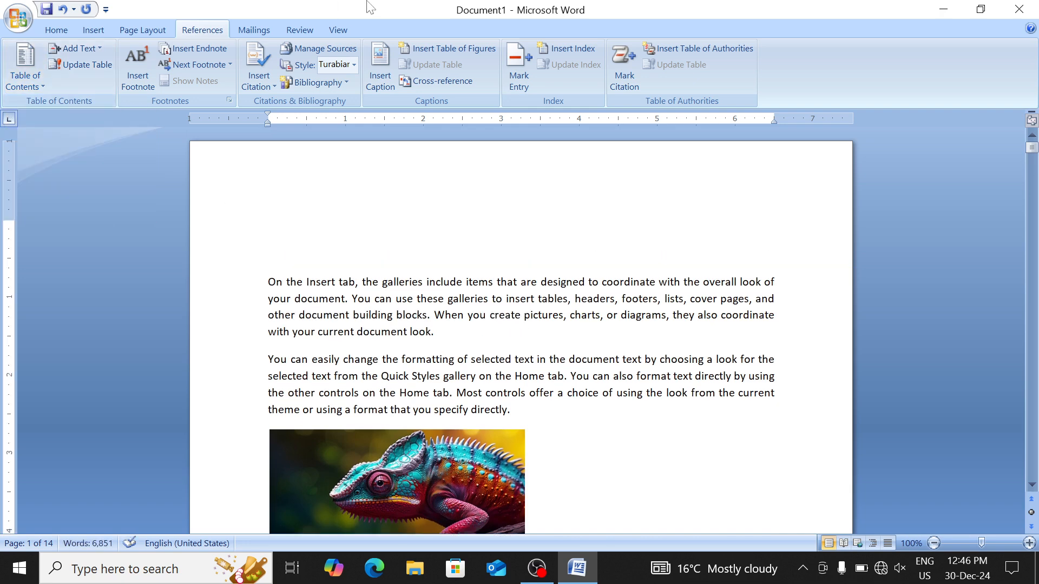
click(464, 48)
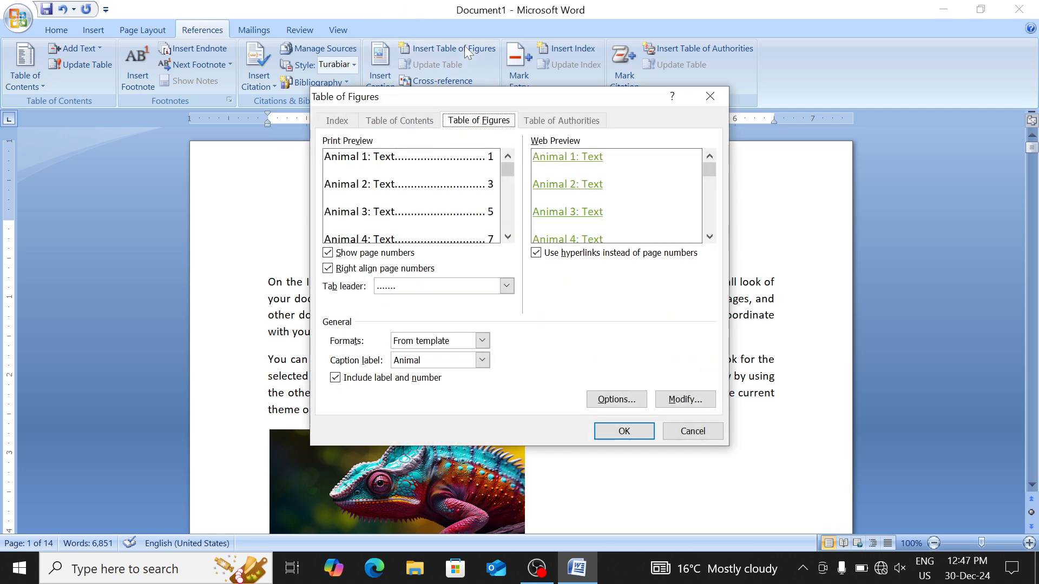
click(624, 430)
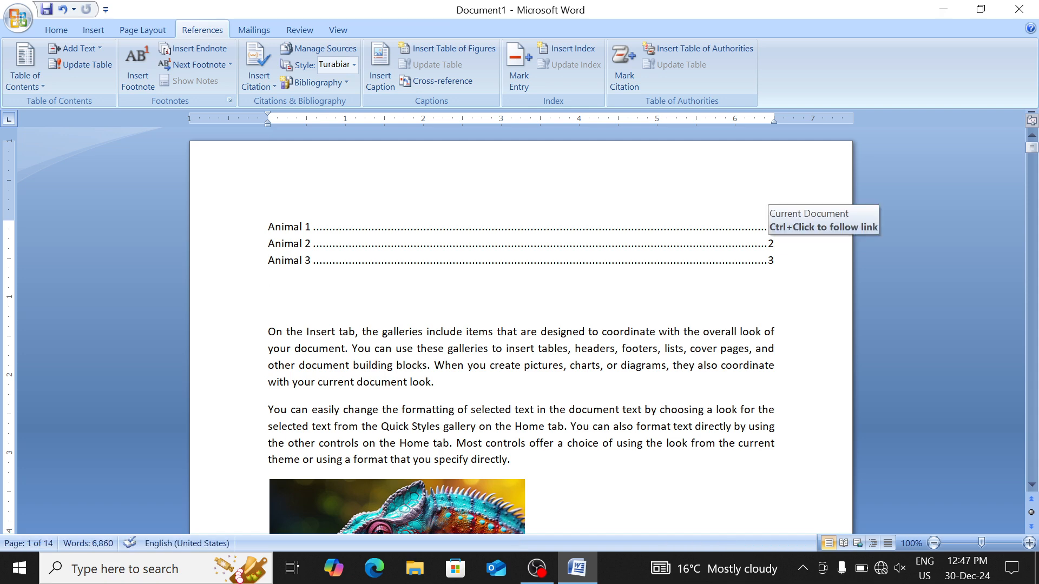
Follow the Animal 2 and Animal 3 table entries to their captions
ctrl+click(298, 241)
scroll(297, 241, up, 15)
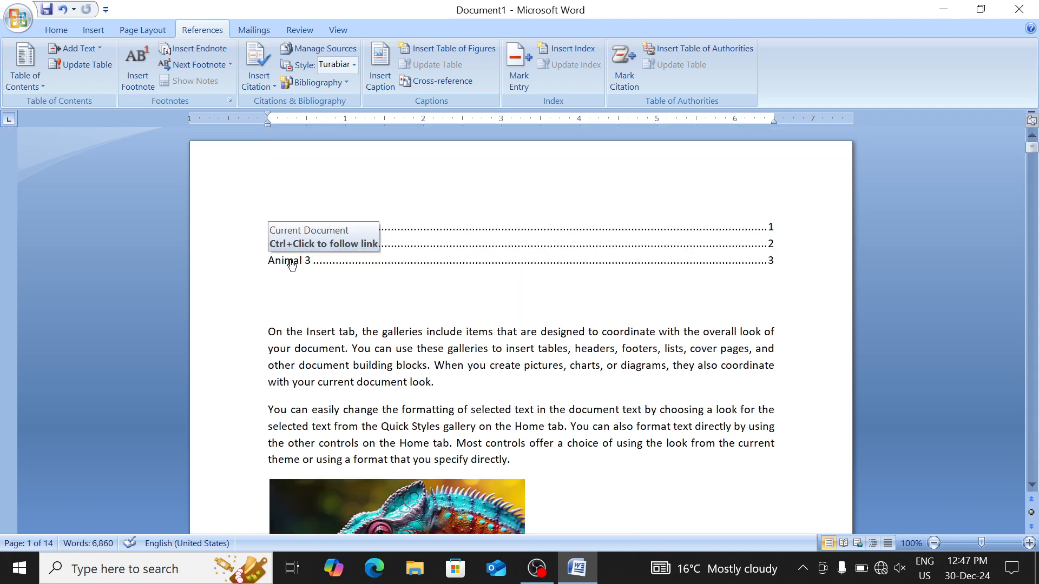
ctrl+click(290, 262)
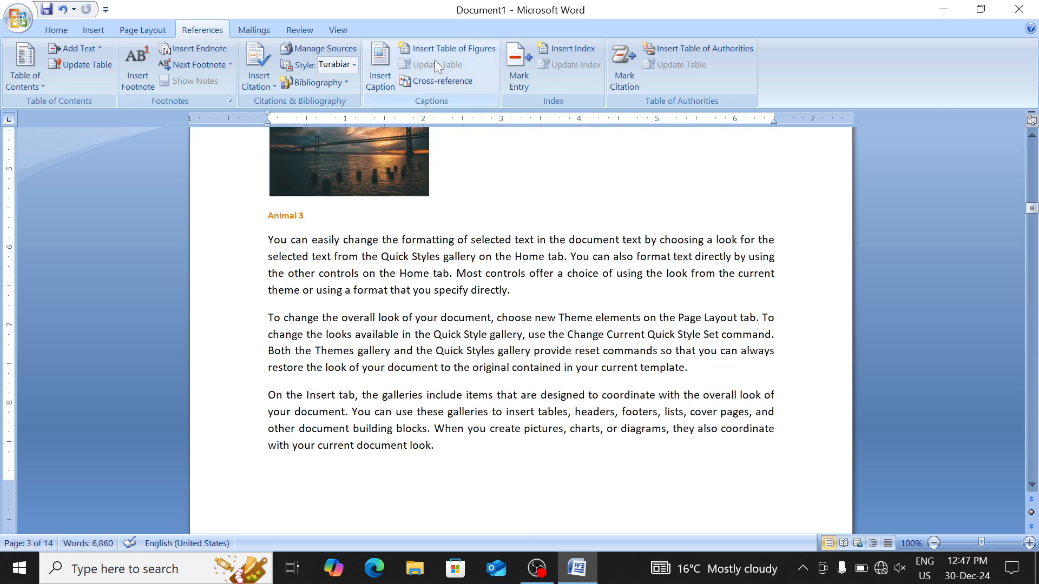
scroll(453, 140, down, 5)
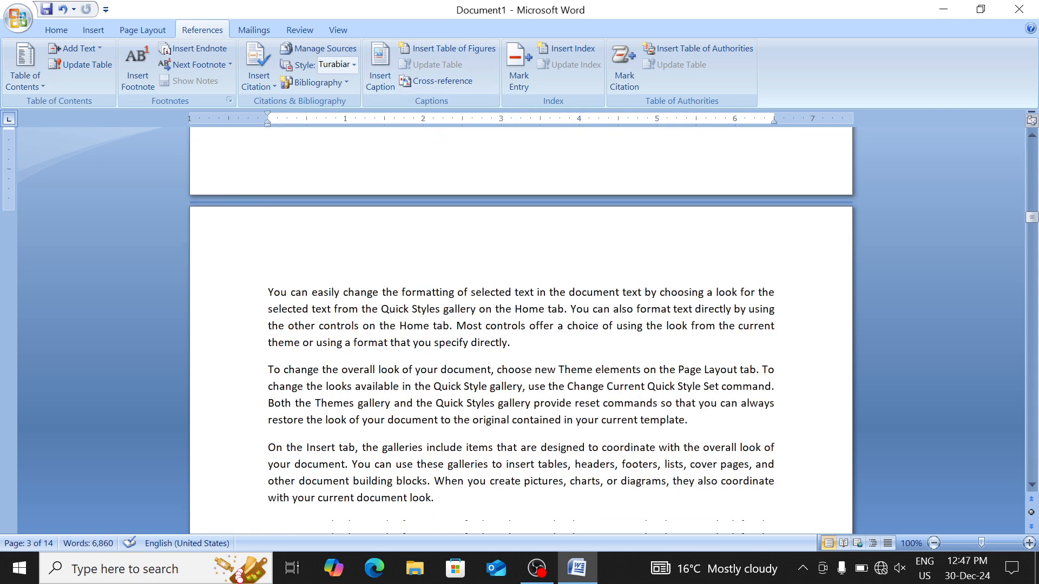
Add the mountain picture after 'current template.' and caption it Animal 4
click(691, 265)
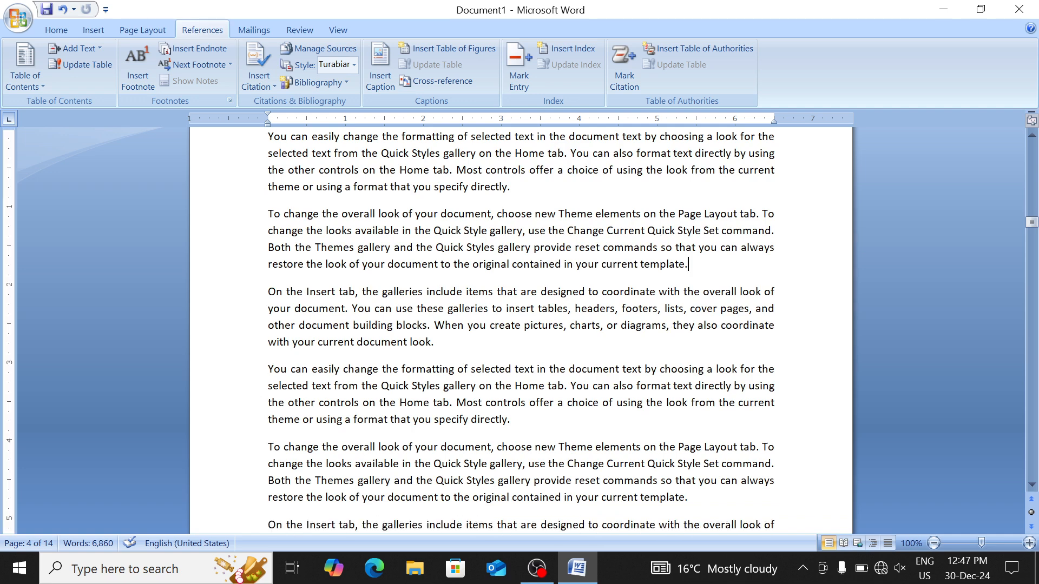
key(Return)
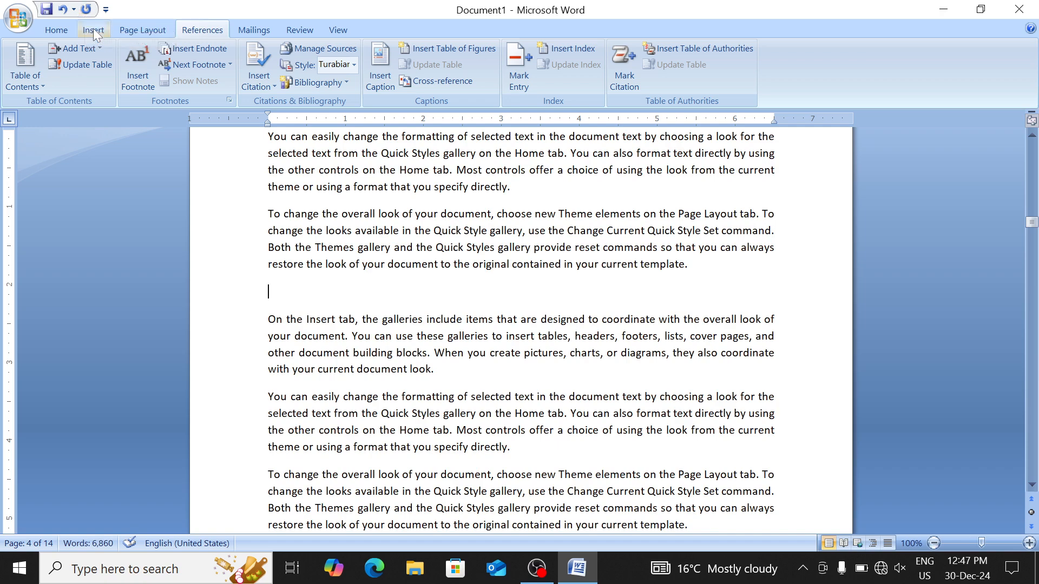
click(93, 28)
click(153, 61)
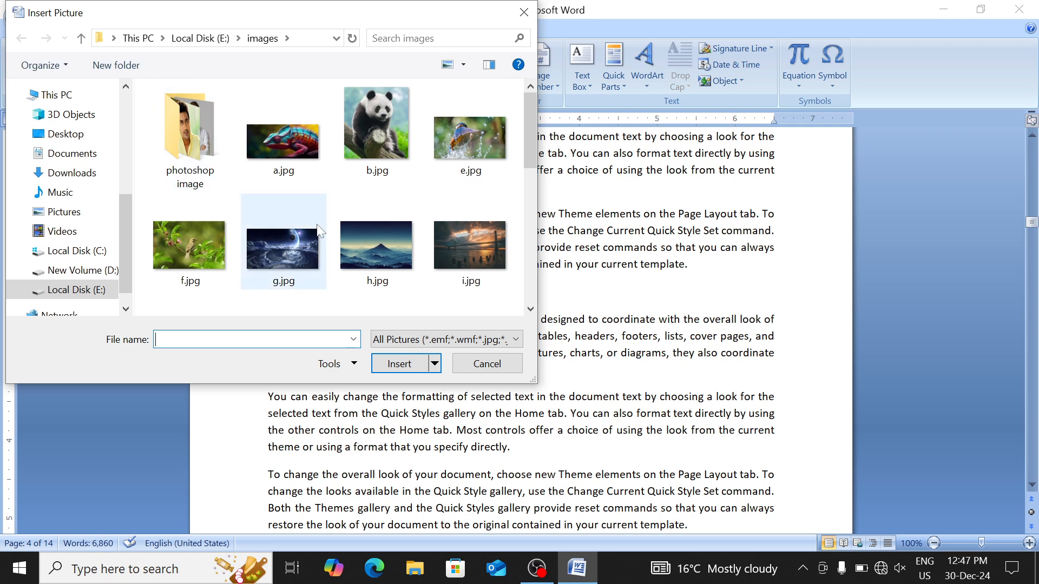
key(Escape)
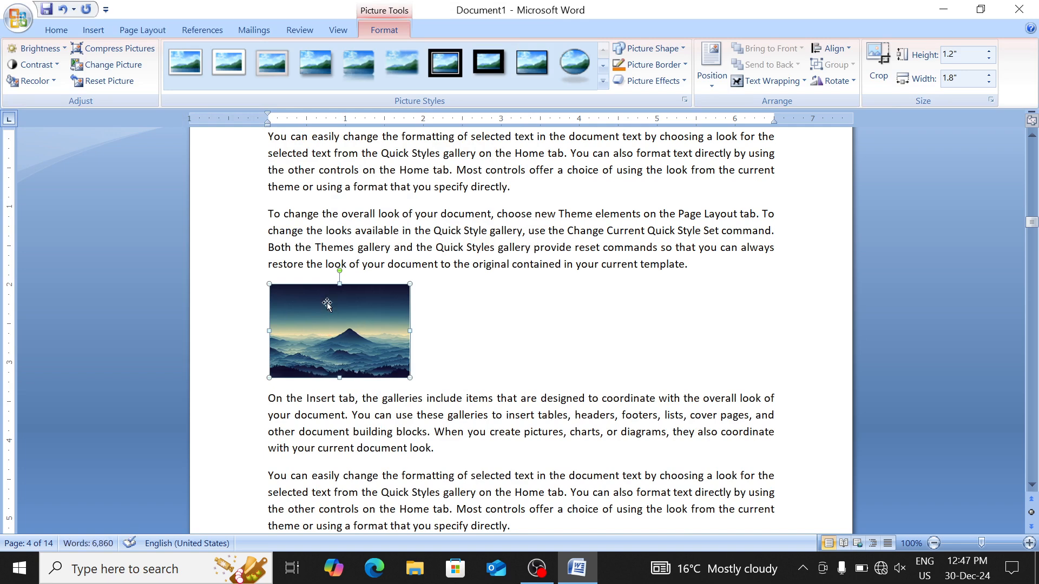
click(209, 30)
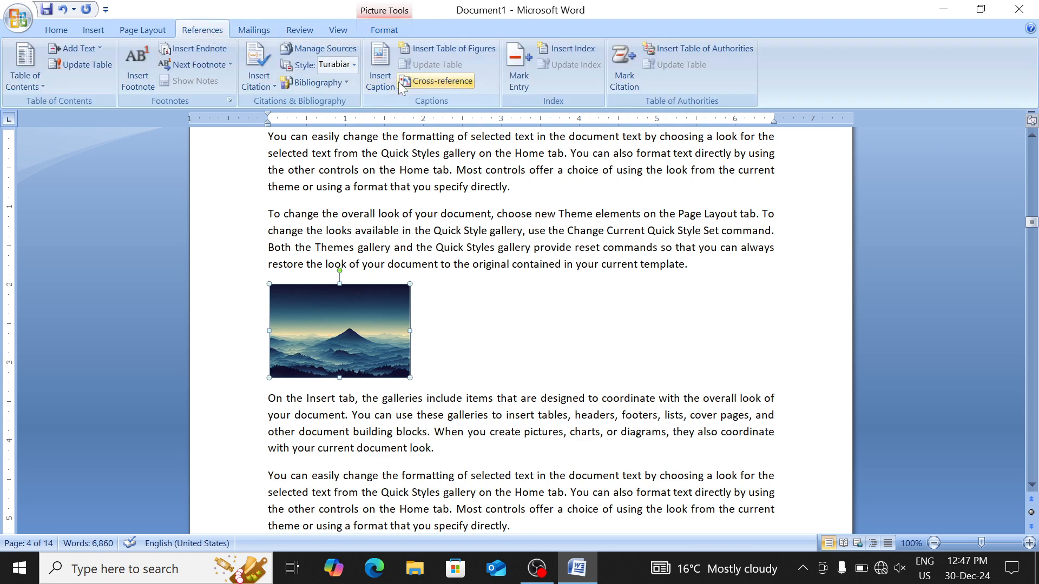
click(379, 76)
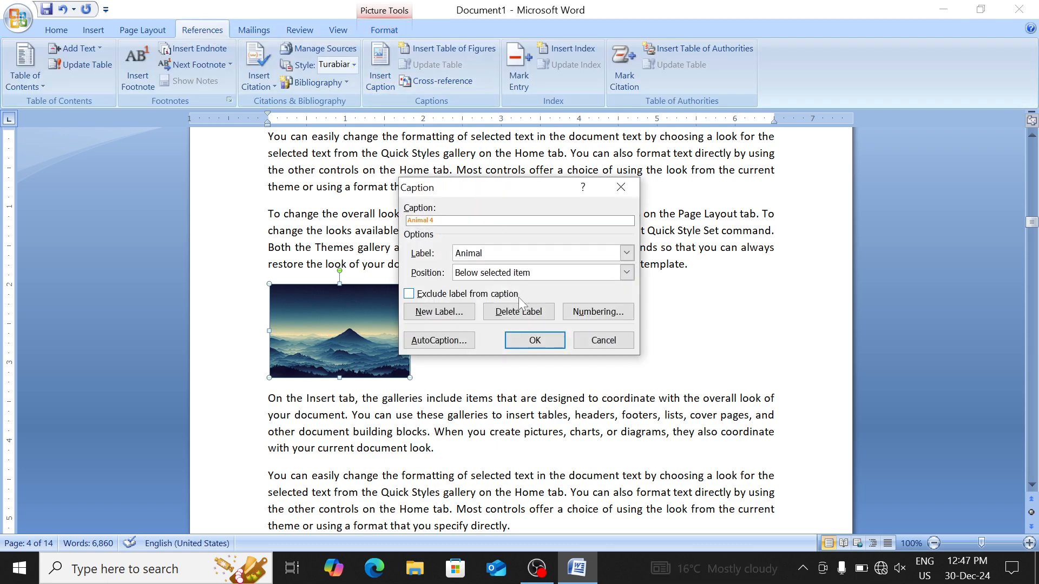
click(535, 340)
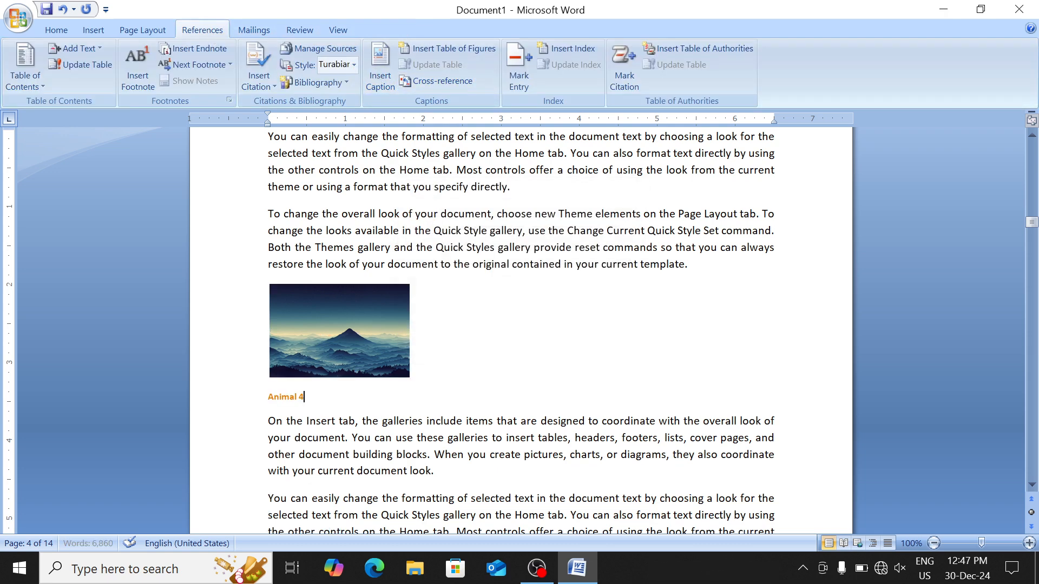
scroll(534, 350, down, 10)
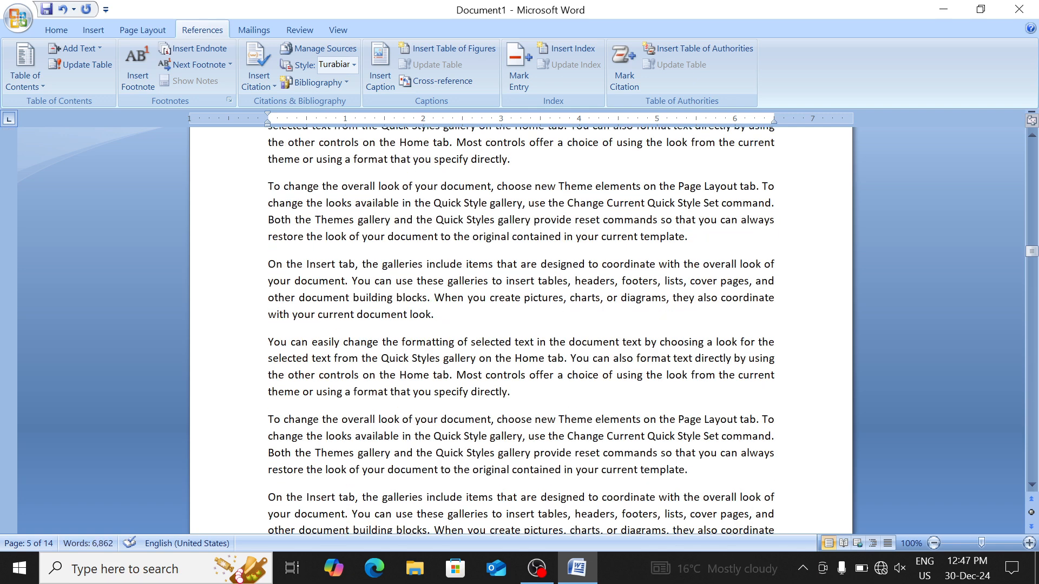
Insert the w.jfif picture after the paragraph ending 'directly.' and caption it Animal 5
click(512, 159)
key(Return)
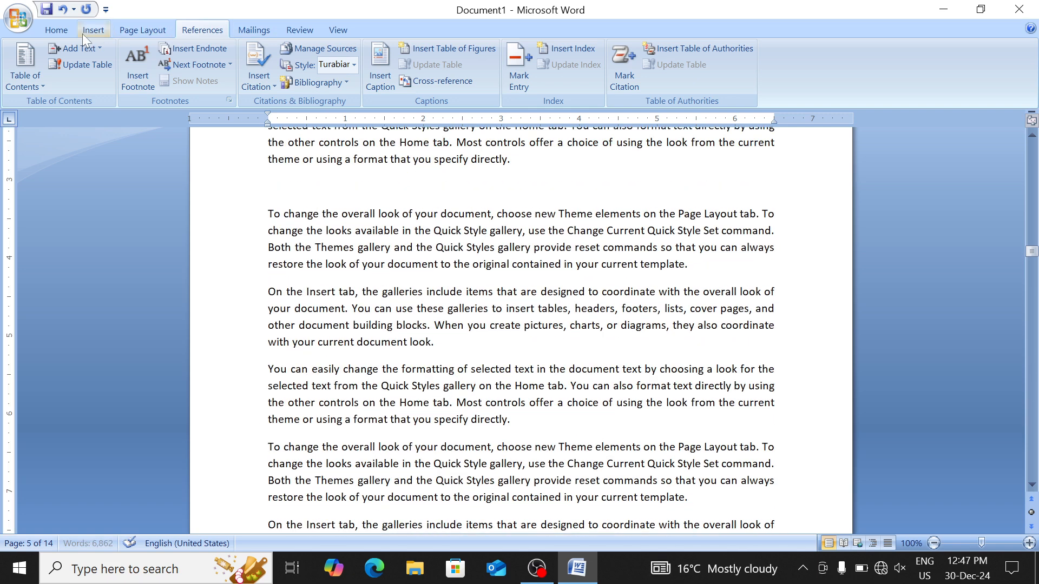
click(82, 34)
click(155, 68)
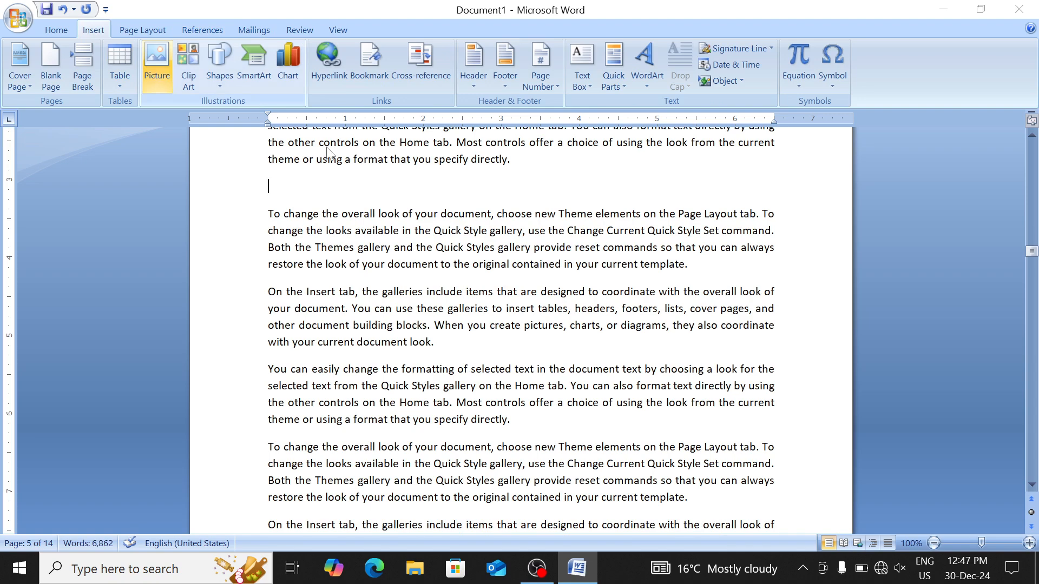
scroll(378, 216, down, 8)
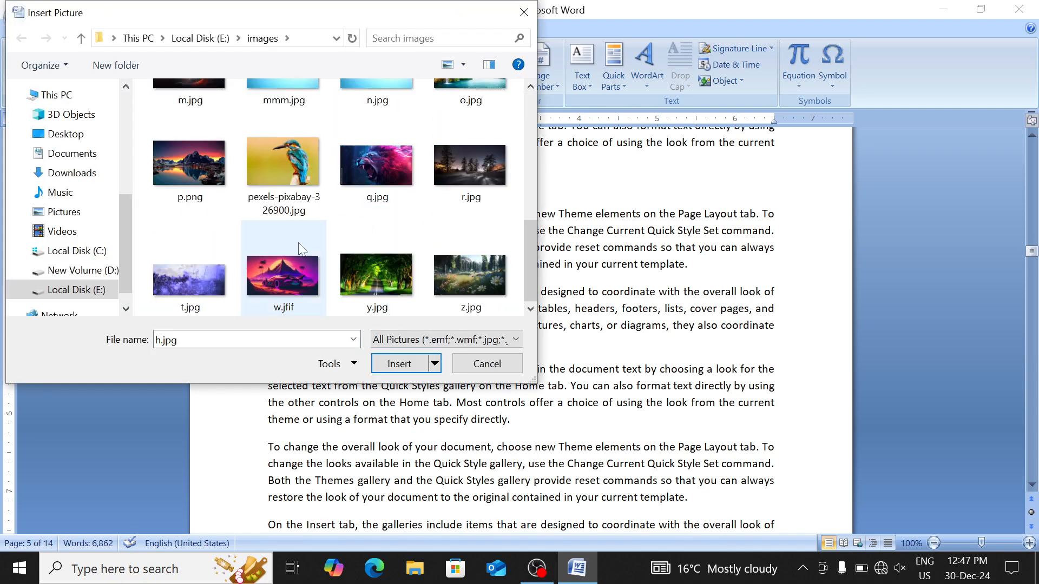
double_click(302, 249)
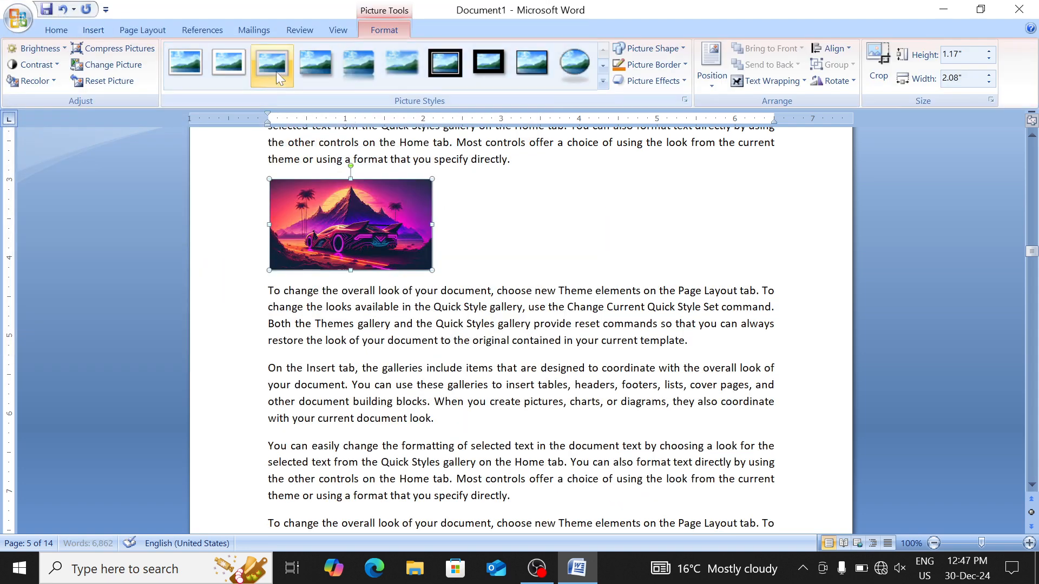
click(218, 29)
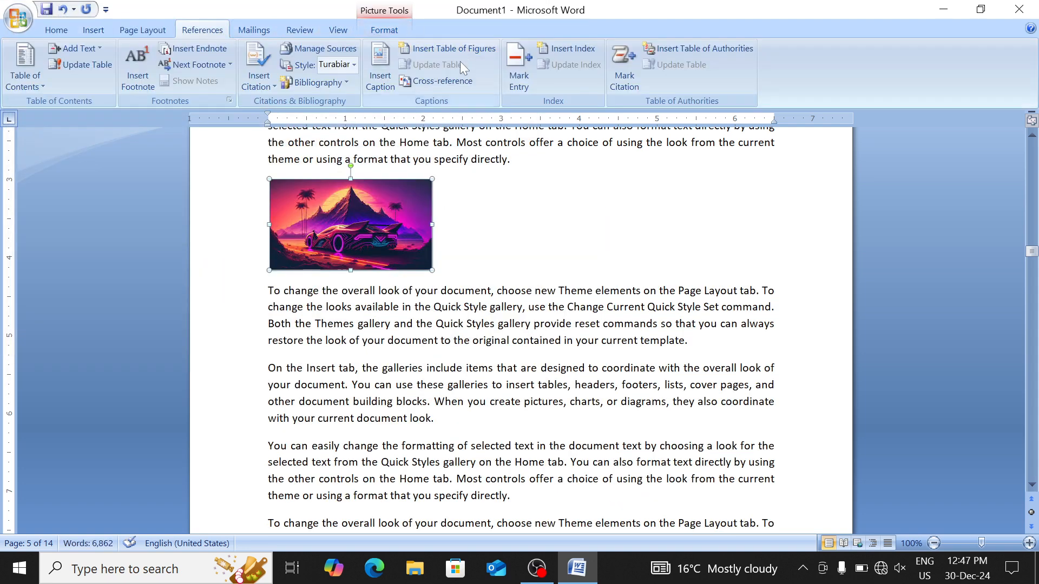
click(380, 78)
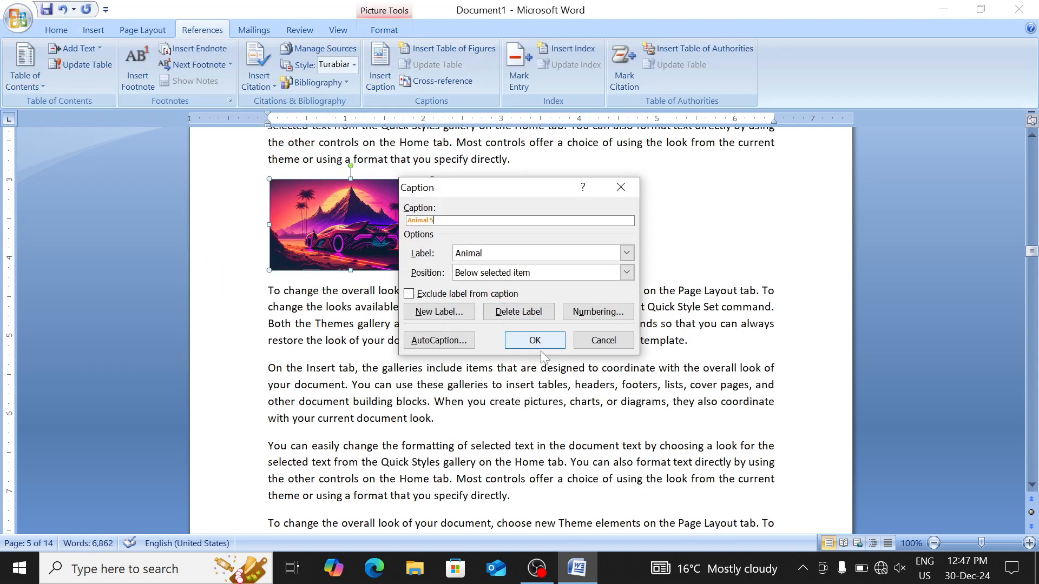
click(535, 340)
scroll(535, 340, down, 5)
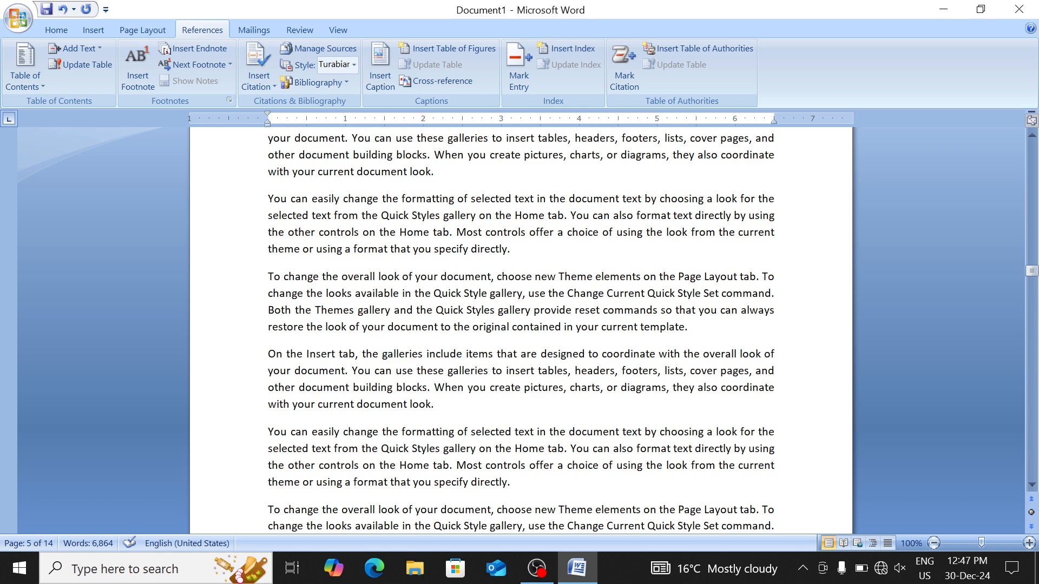
Insert the purple-flowers picture t.jpg, shrink it to about half width, and caption it Animal 6
click(515, 236)
key(Return)
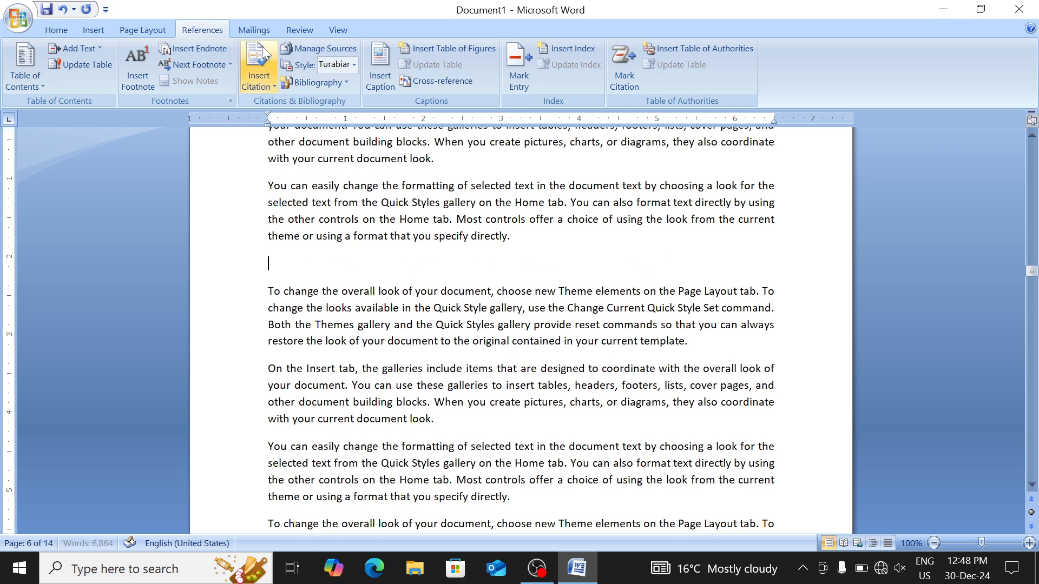
click(92, 31)
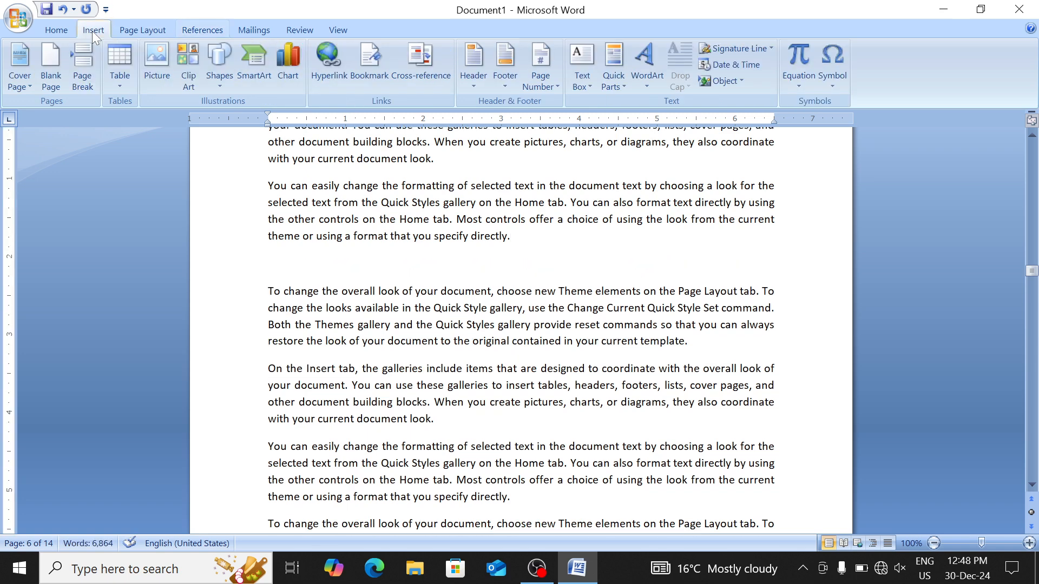
click(164, 71)
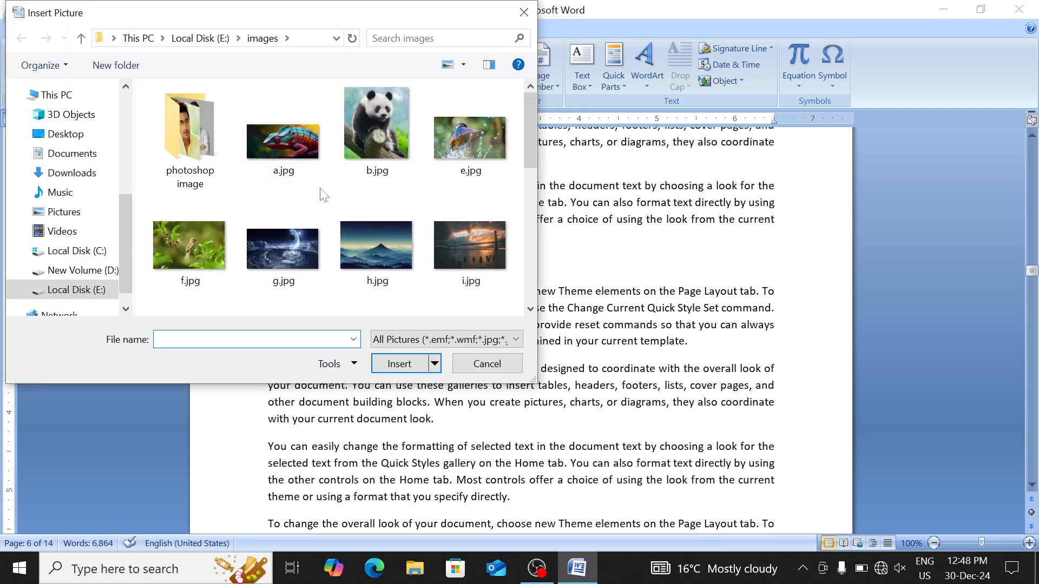
scroll(323, 192, down, 5)
click(198, 286)
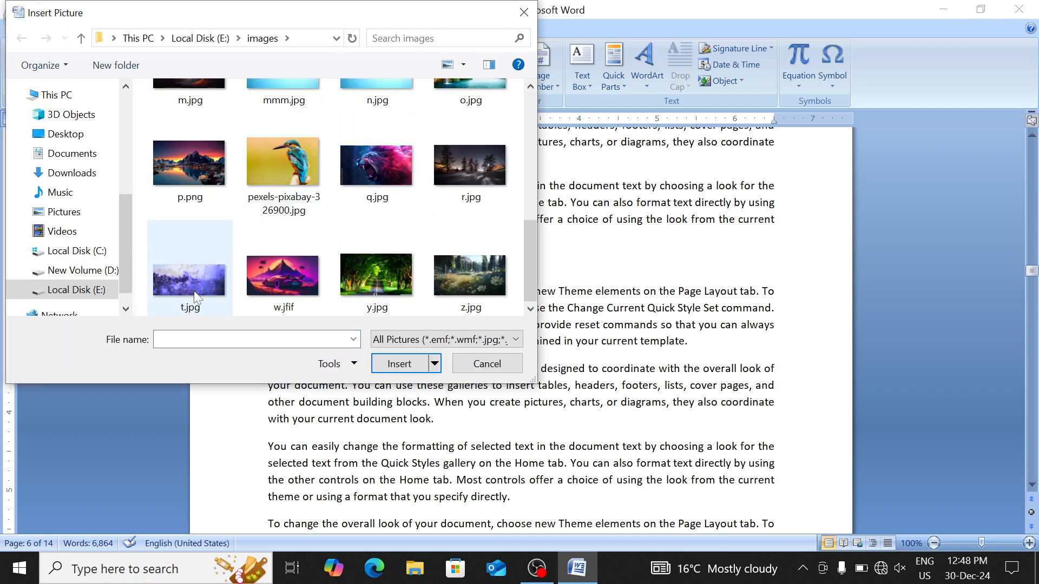
double_click(194, 290)
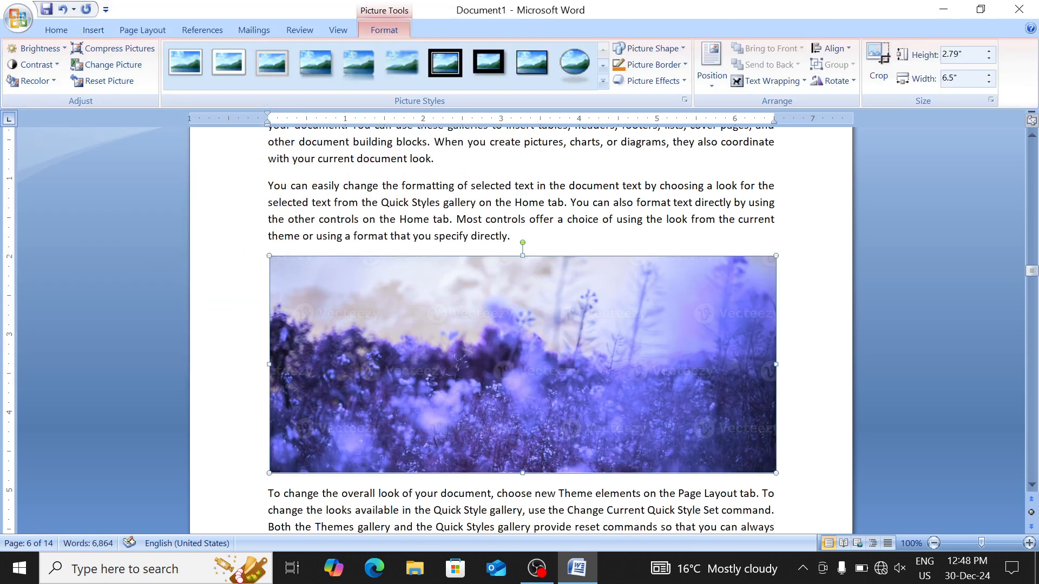
drag(274, 260, 535, 379)
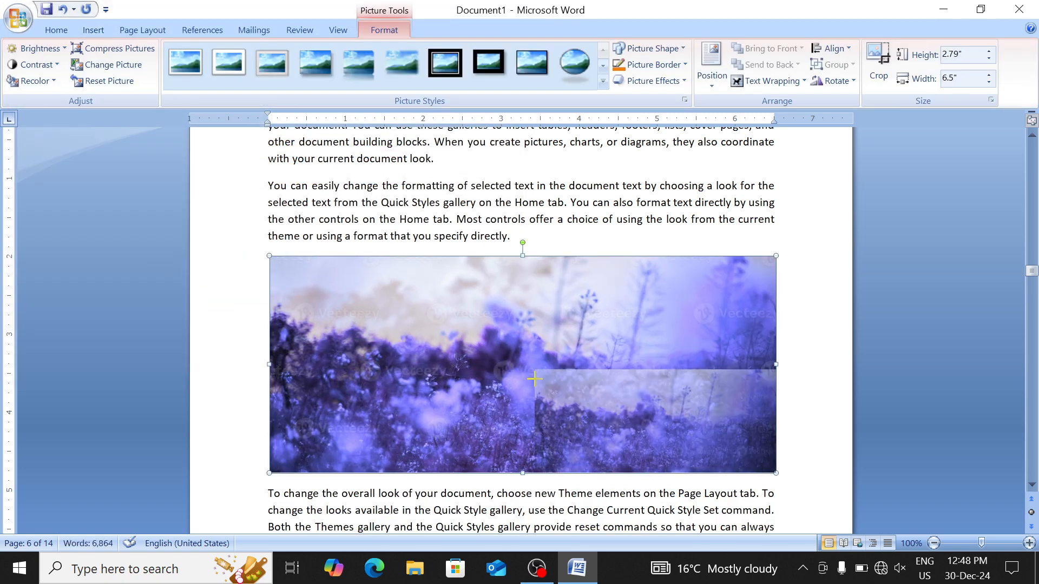
drag(291, 4, 206, 34)
click(202, 30)
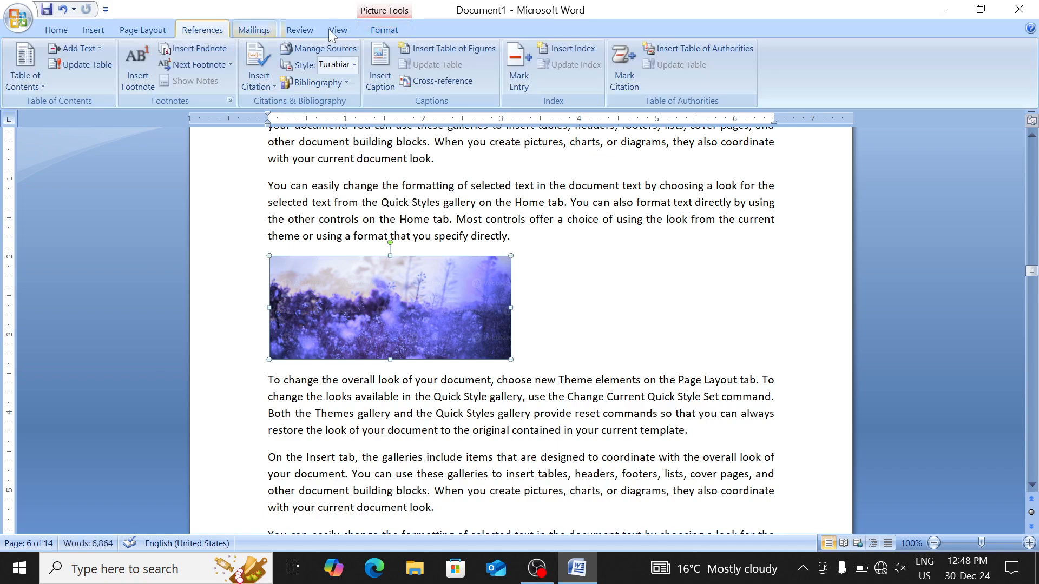
click(380, 71)
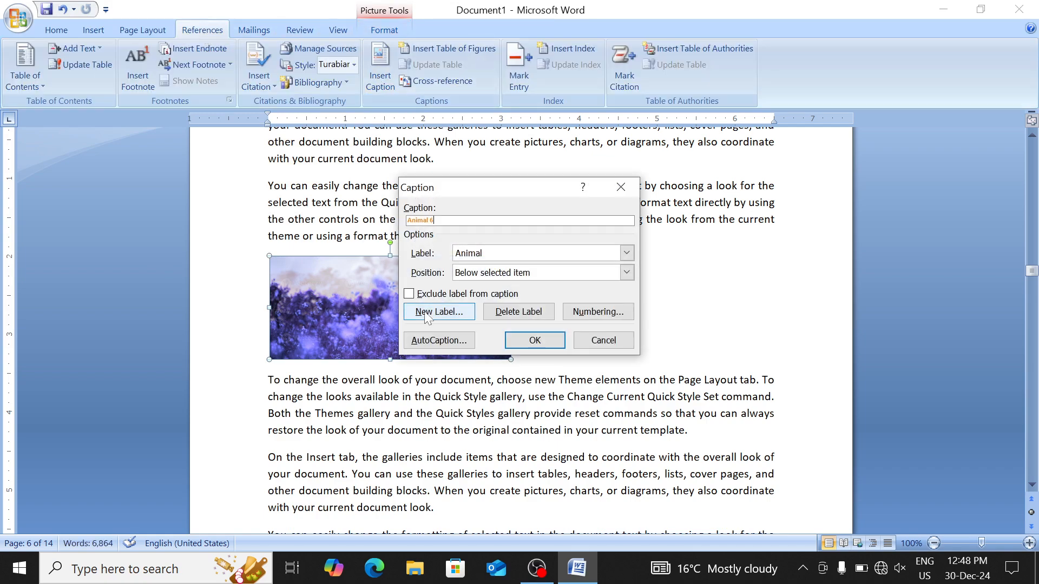
click(526, 343)
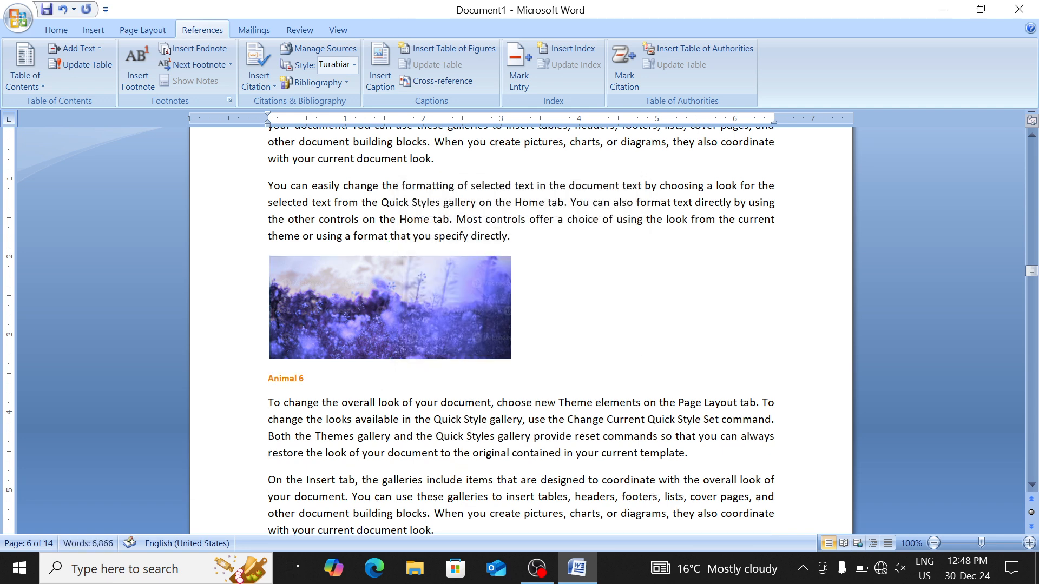
Update the entire table of figures so it lists Animal 1 to Animal 6
scroll(521, 324, up, 15)
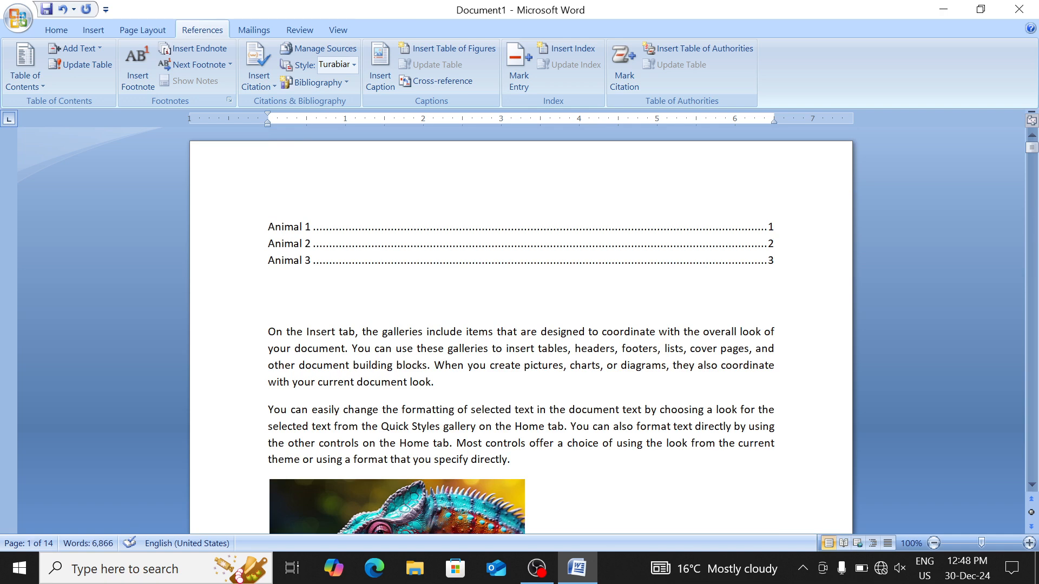
click(311, 243)
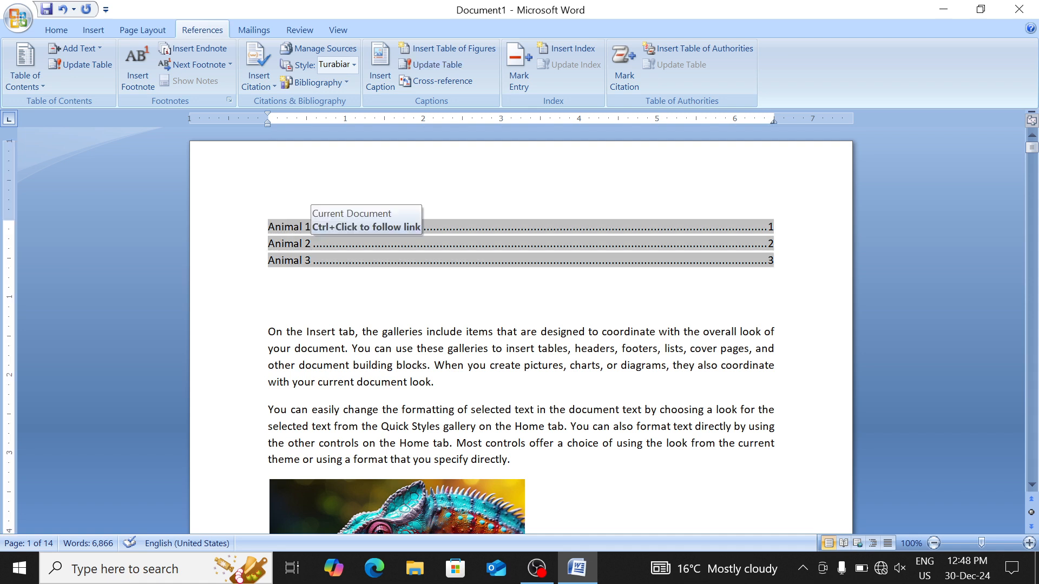
click(431, 64)
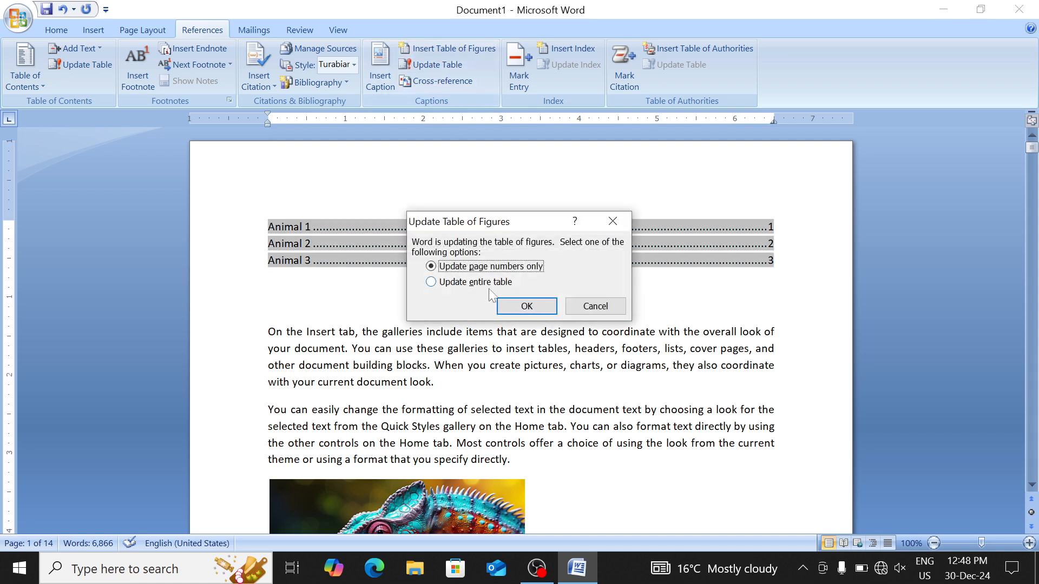
click(475, 282)
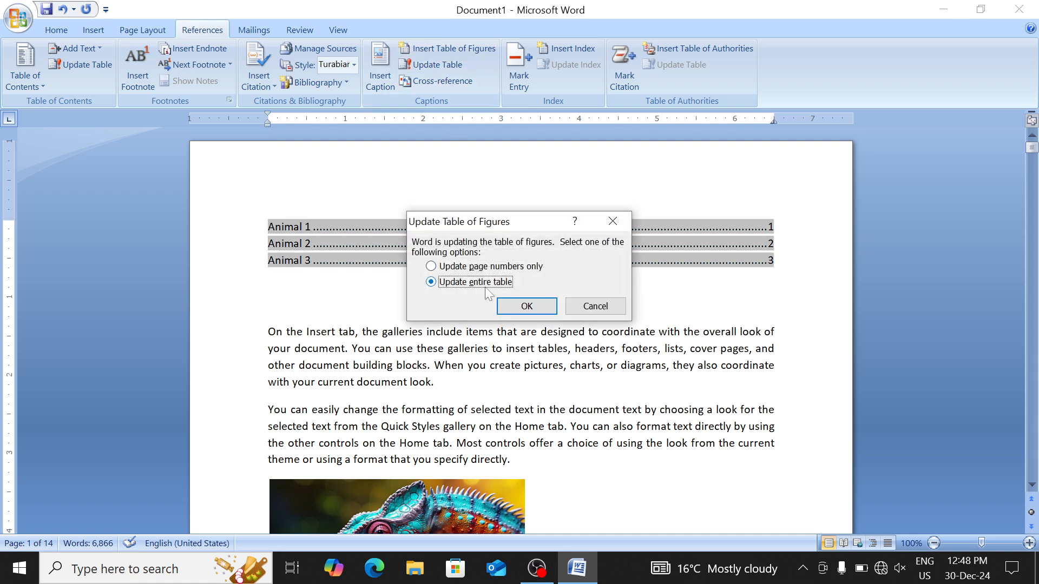
click(527, 307)
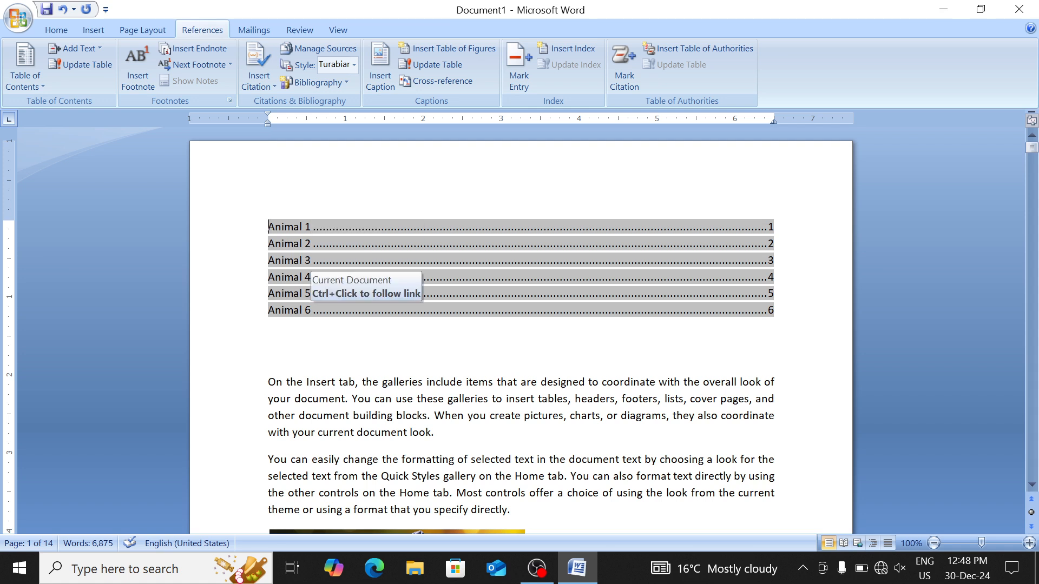
Follow the Animal 6 entry to its caption, then delete the table of figures
ctrl+click(285, 314)
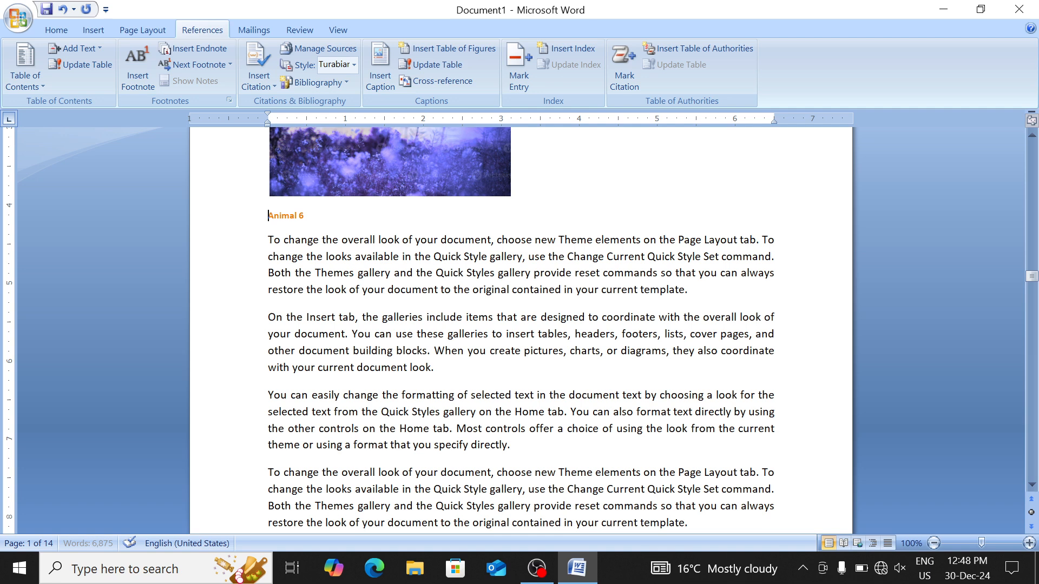
scroll(285, 318, down, 3)
scroll(519, 325, up, 10)
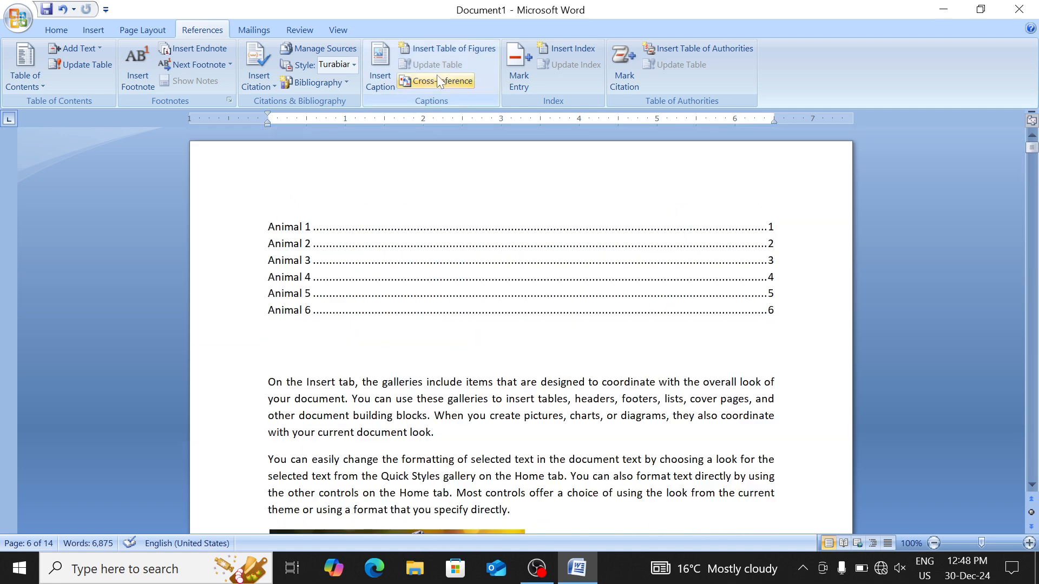
click(216, 167)
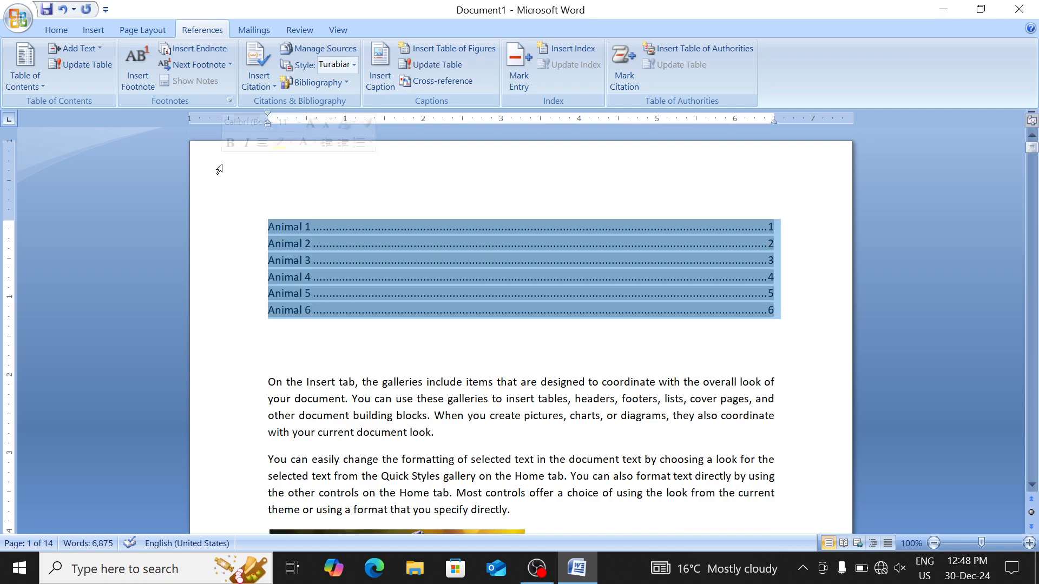
key(Delete)
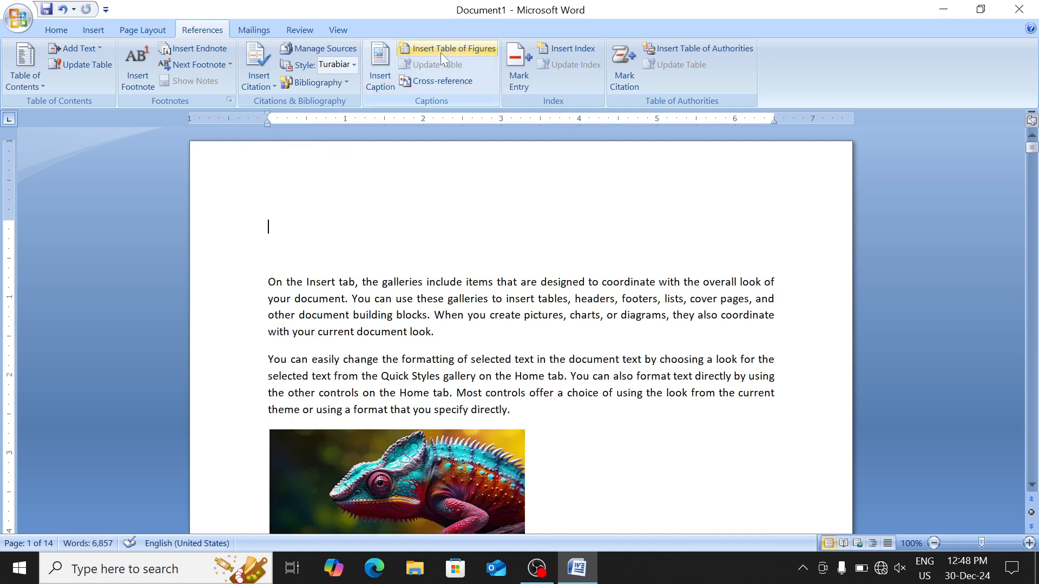
Reinsert the Animal 1–6 table of figures, then select all of it and delete it
click(441, 53)
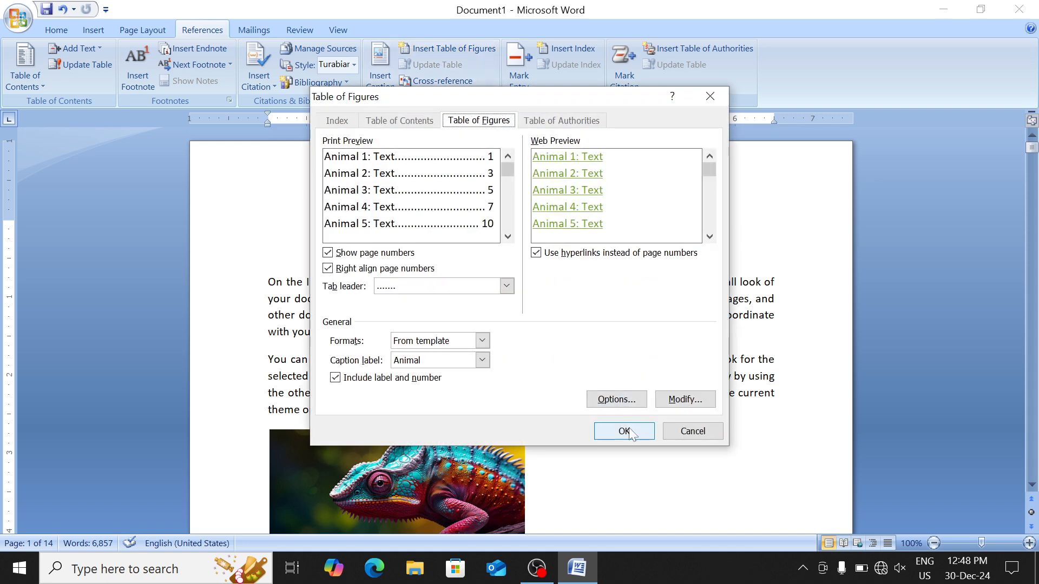
click(624, 432)
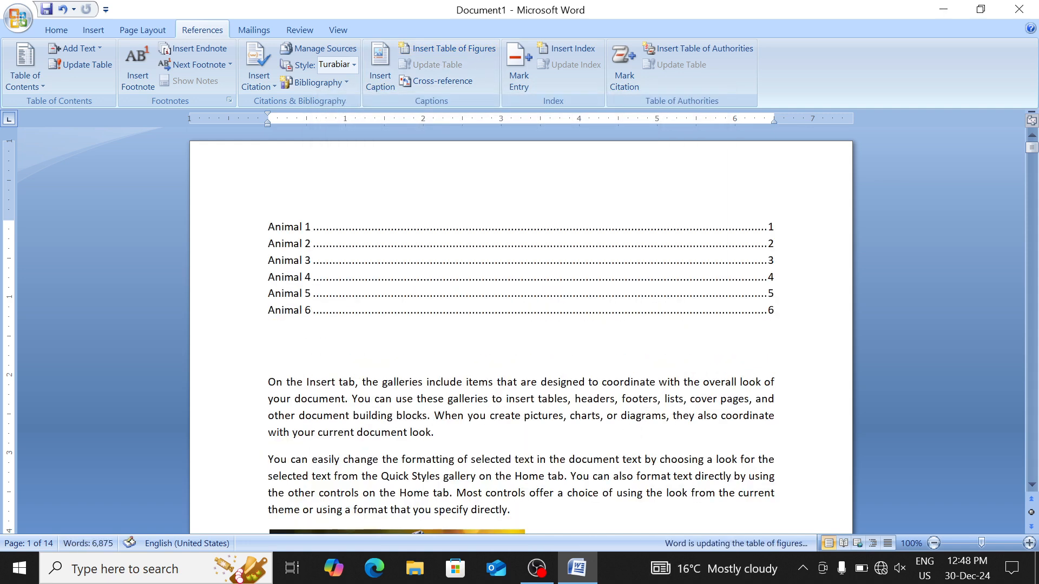
click(287, 311)
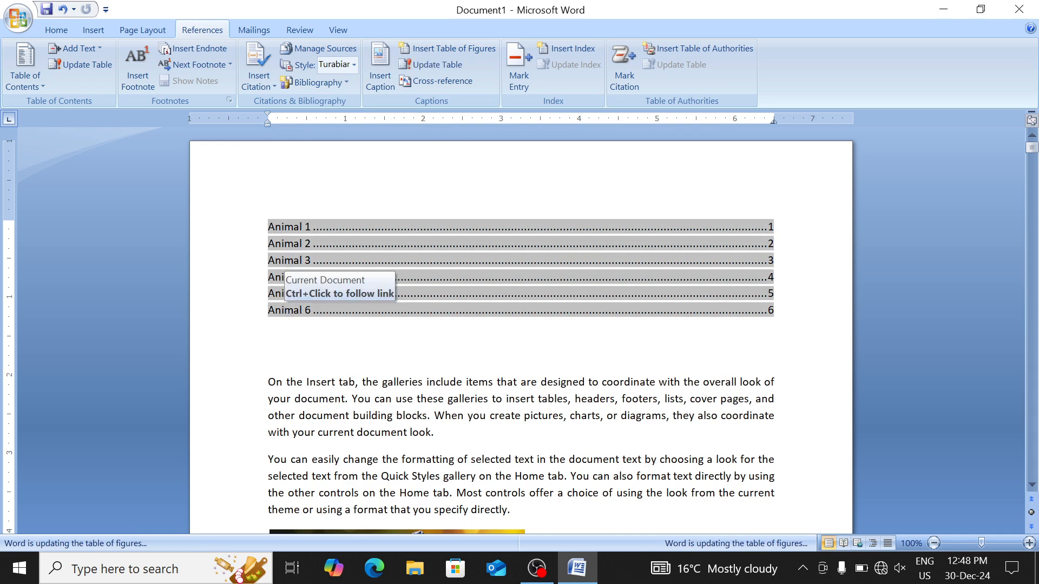
drag(285, 310, 310, 101)
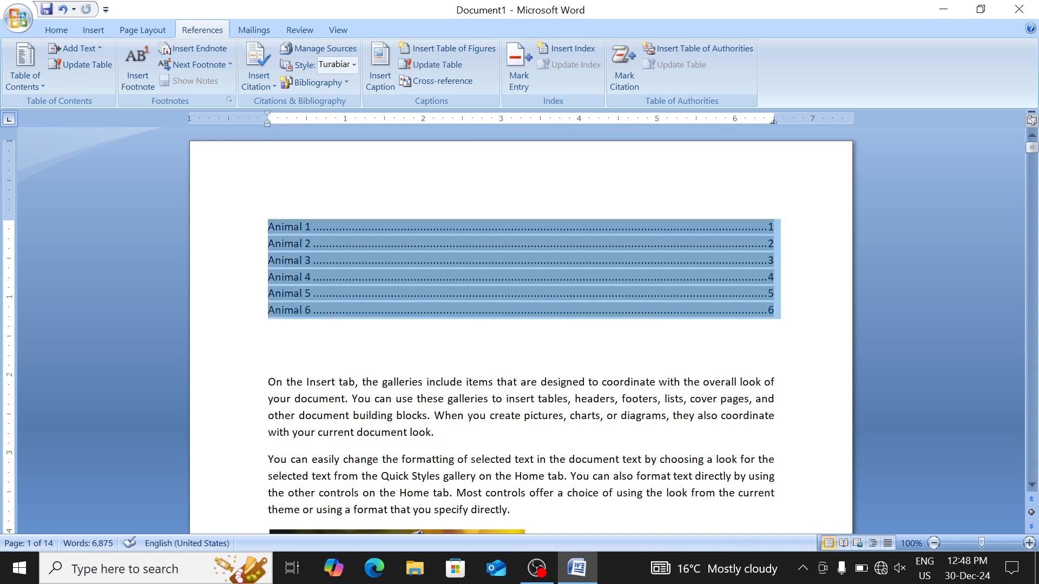
key(Delete)
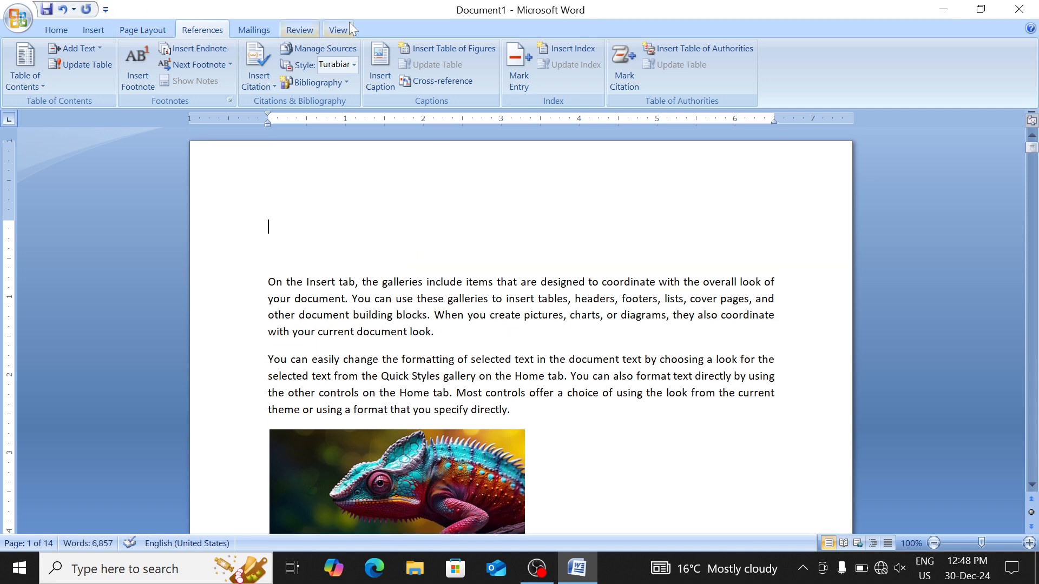
Insert cross-references to the Animal 2 and Animal 4 captions using the Animal reference type
click(444, 82)
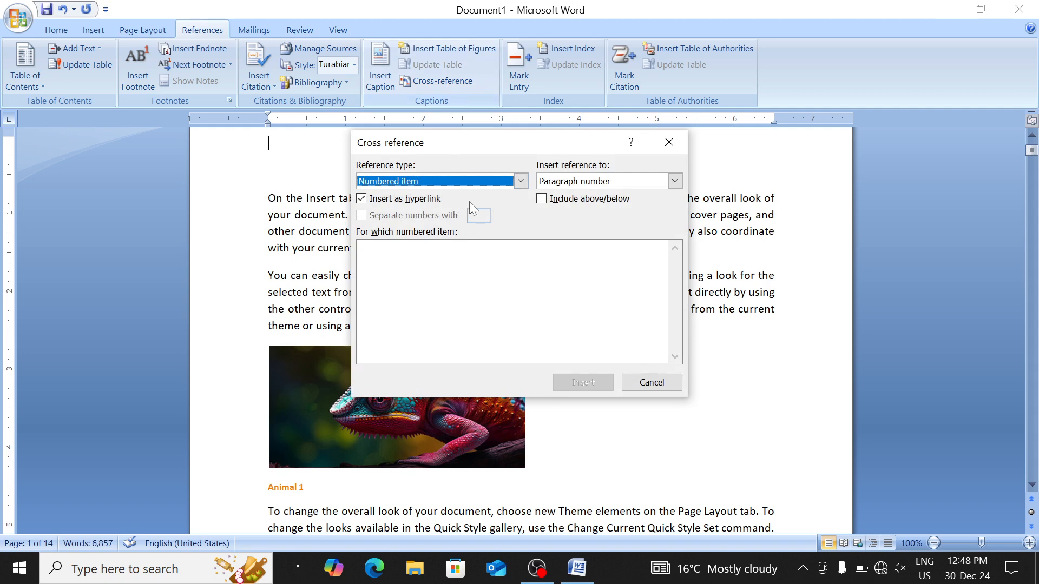
click(521, 181)
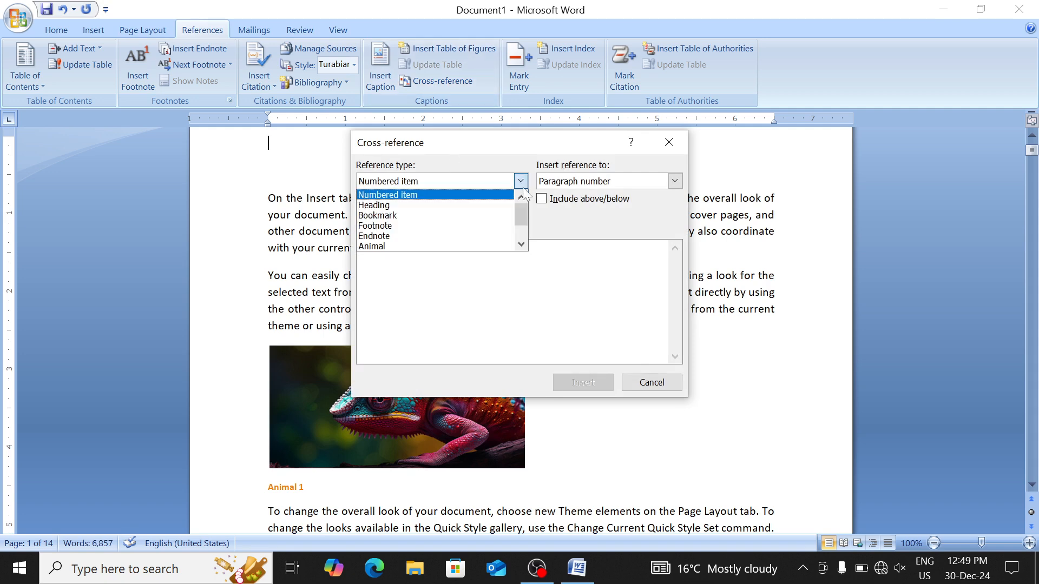
click(494, 247)
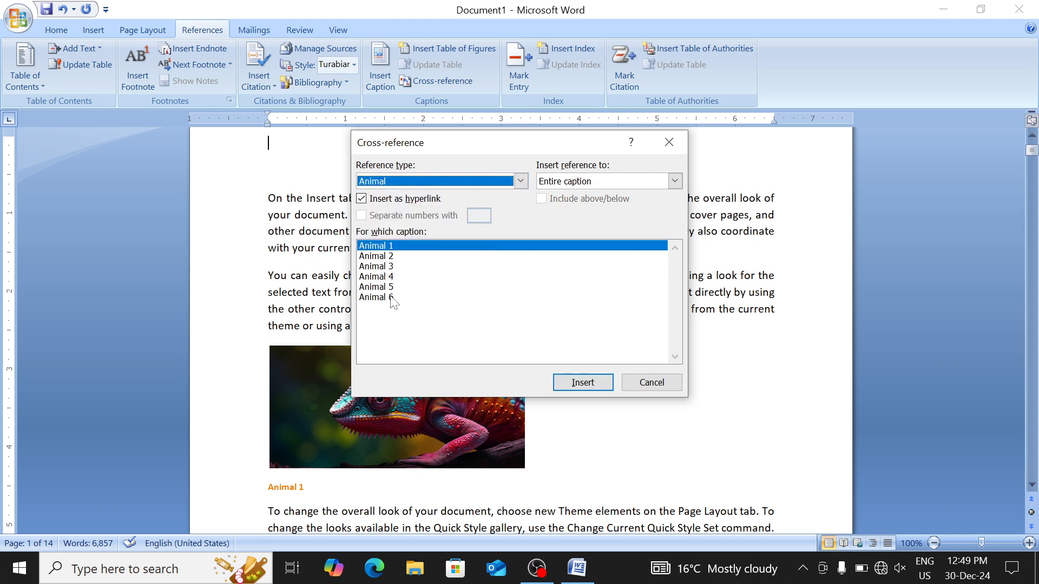
click(396, 257)
click(578, 384)
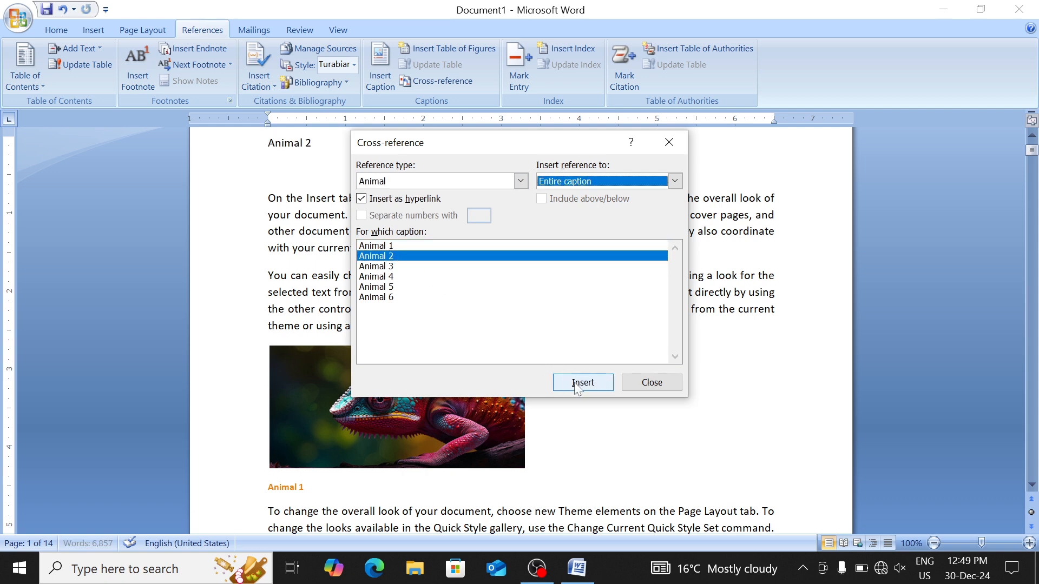
click(436, 269)
click(437, 274)
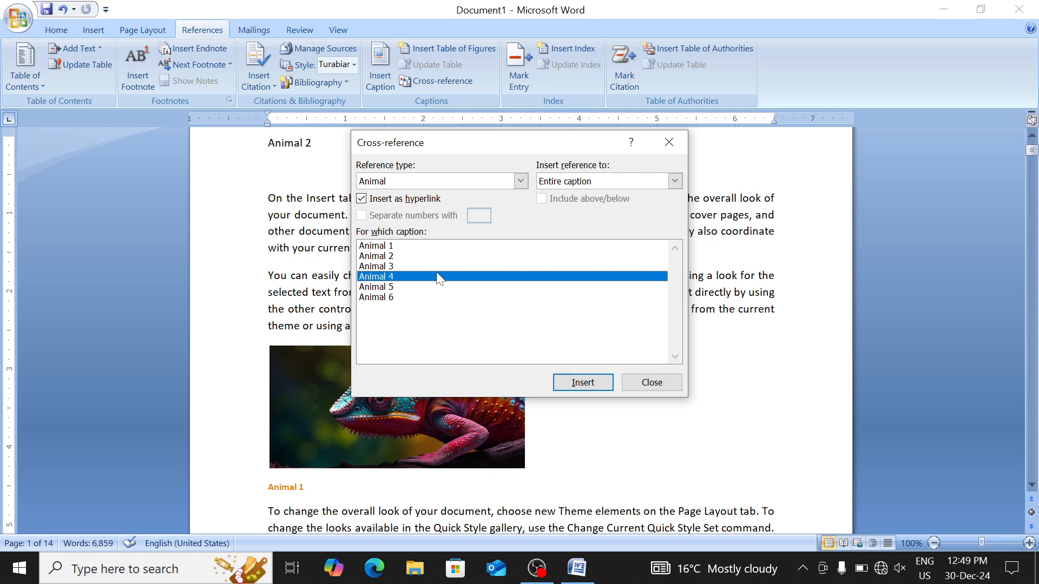
click(575, 389)
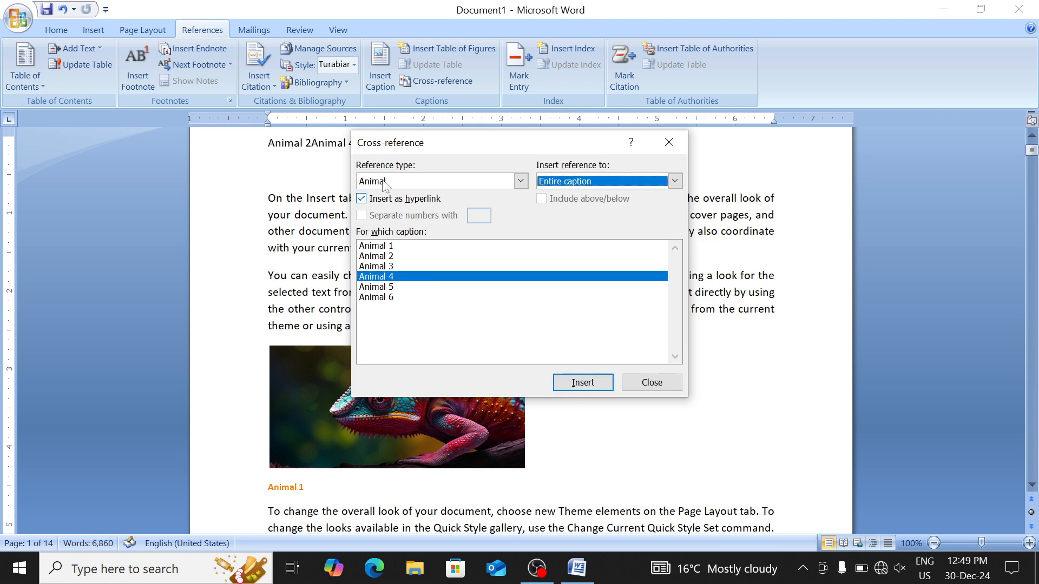
Put Animal 2 and Animal 4 on separate lines and add an Animal 6 cross-reference below them
drag(395, 142, 513, 167)
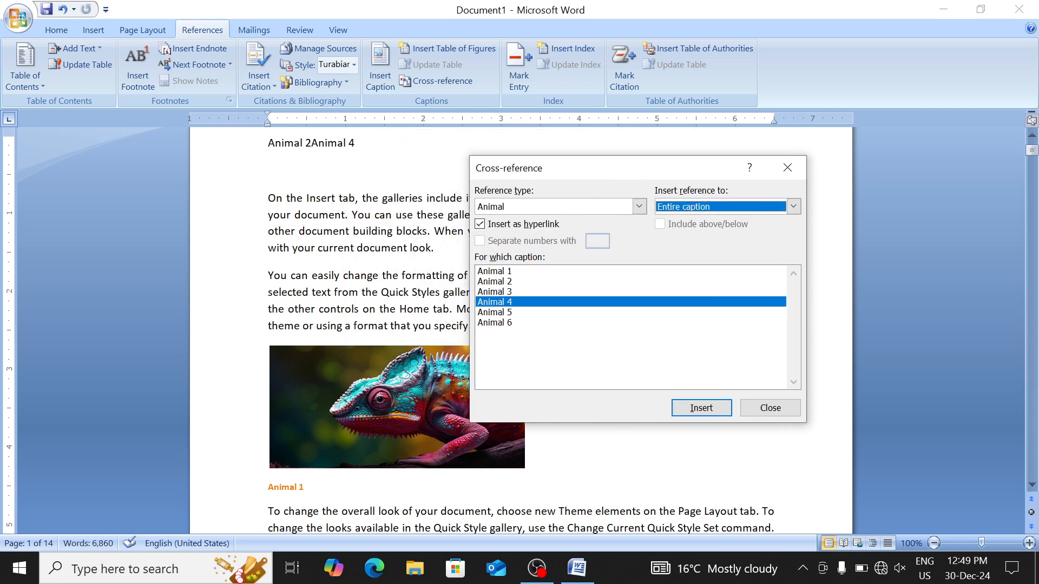
click(356, 143)
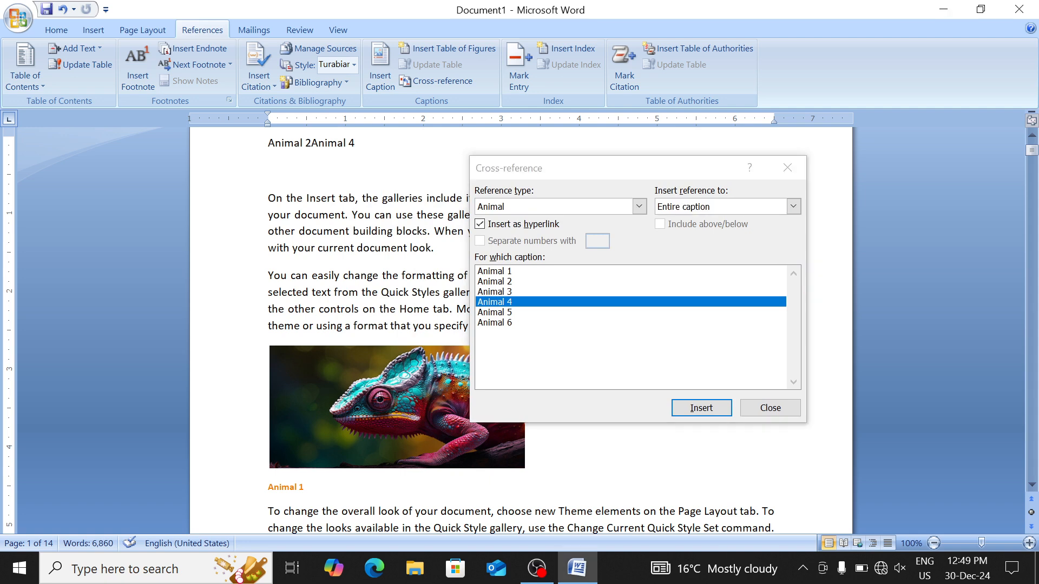
click(308, 142)
key(Return)
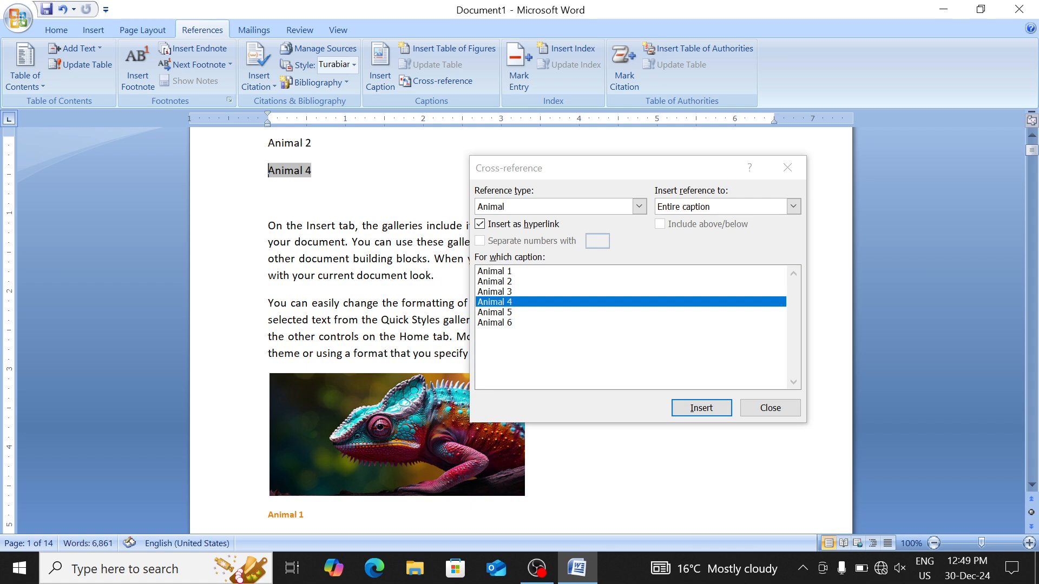
key(End)
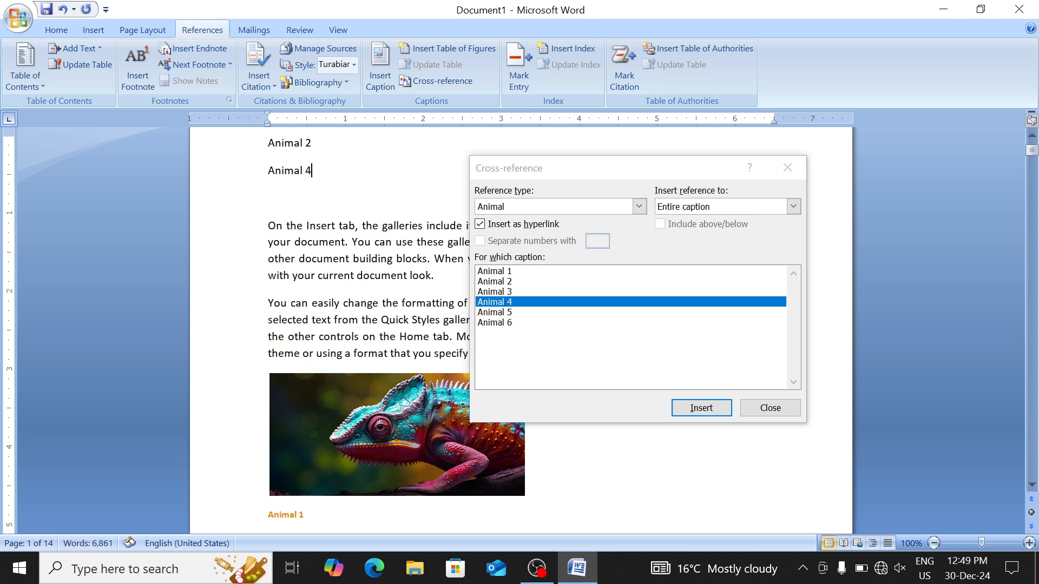
key(Return)
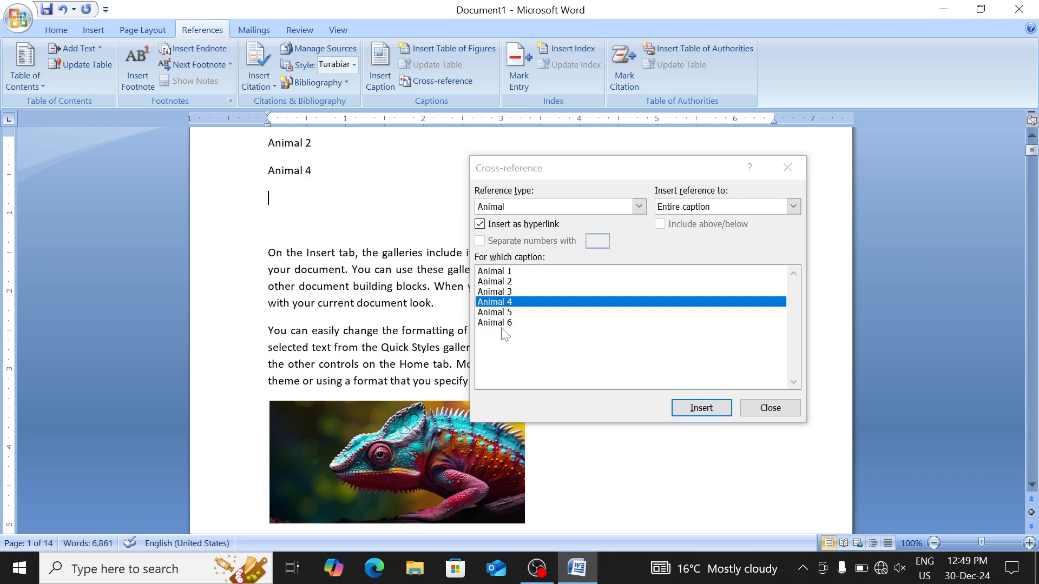
click(503, 324)
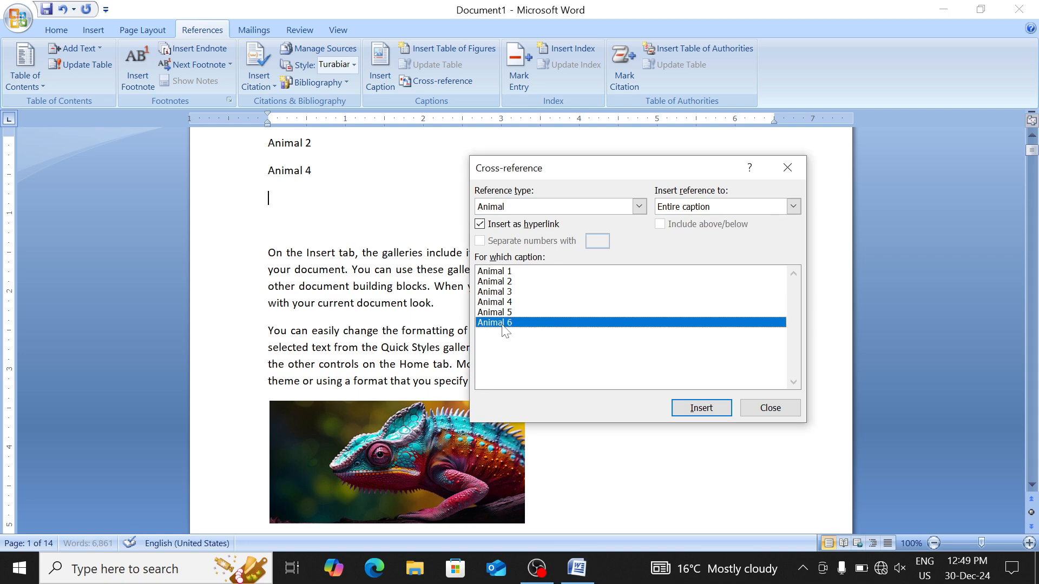
click(698, 408)
click(770, 408)
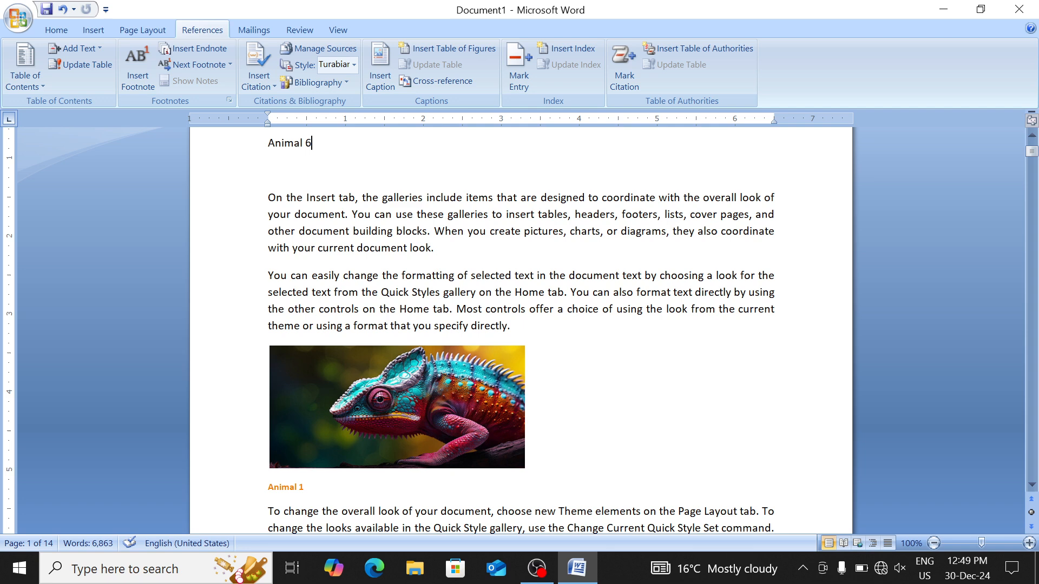
Follow the Animal 4 and then the Animal 6 cross-reference links to their captions
scroll(541, 325, up, 4)
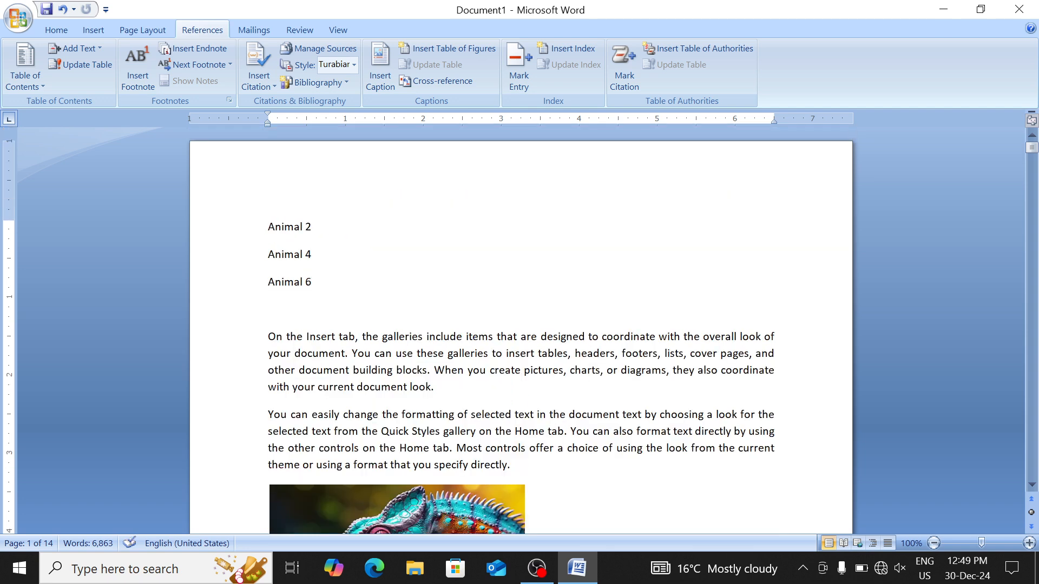
ctrl+click(296, 255)
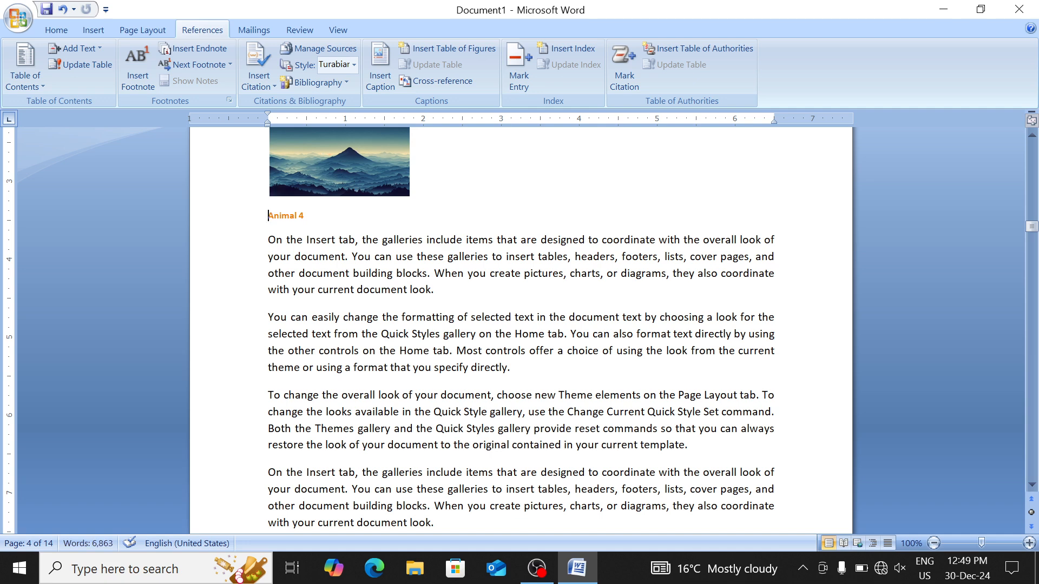
scroll(520, 325, up, 10)
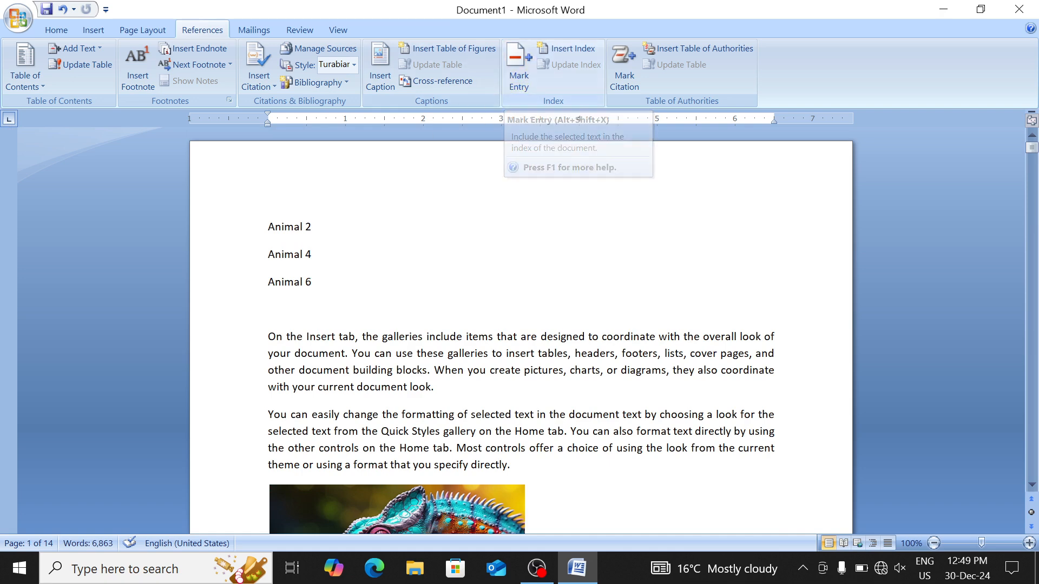
ctrl+click(283, 285)
Clear the document, generate three =rand() paragraphs, justify them, and select the word 'building'
key(ctrl+a)
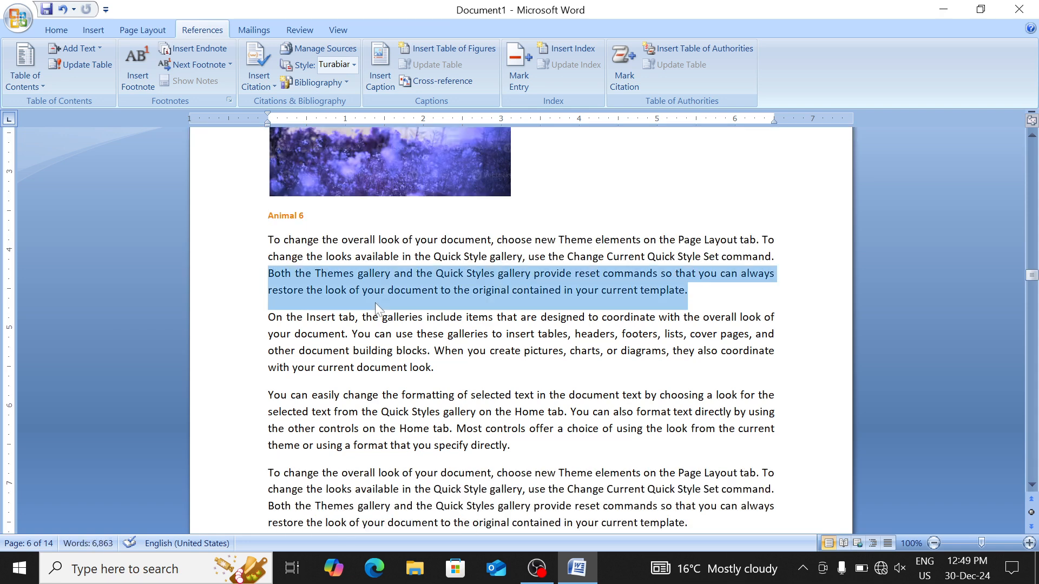
key(Delete)
text(=)
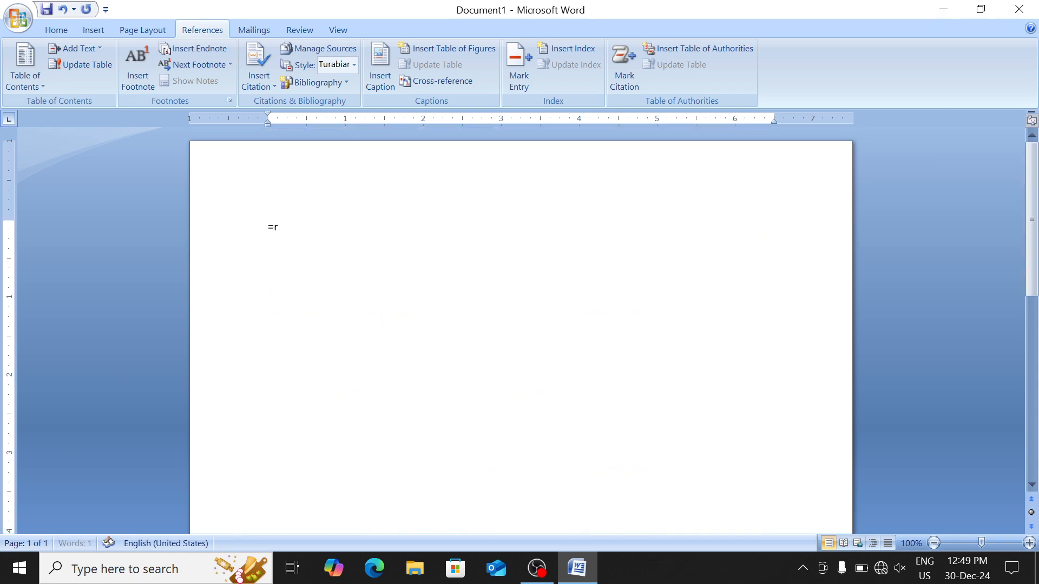
text(rand())
key(Return)
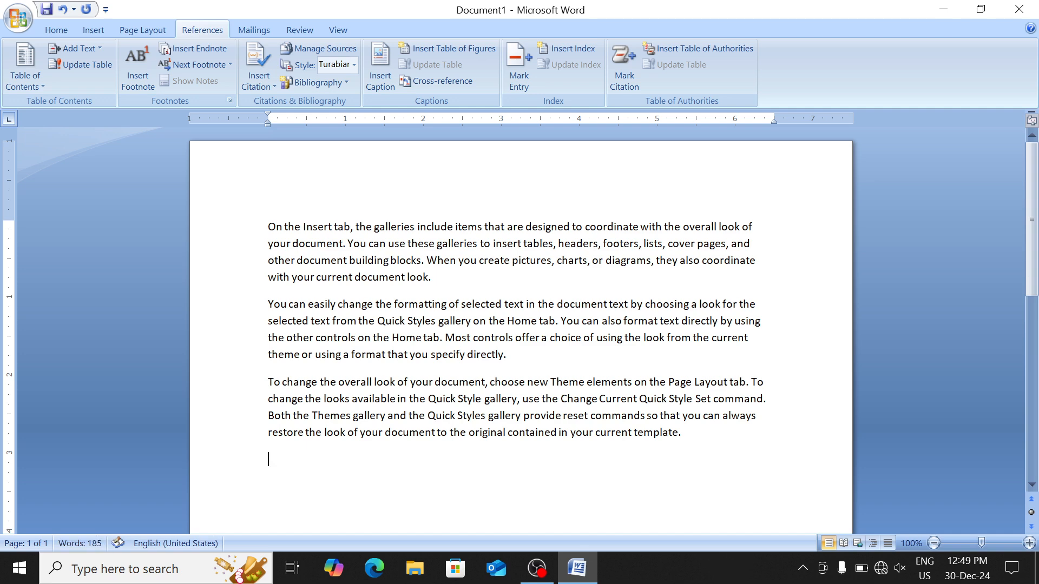
key(BackSpace)
key(ctrl+a)
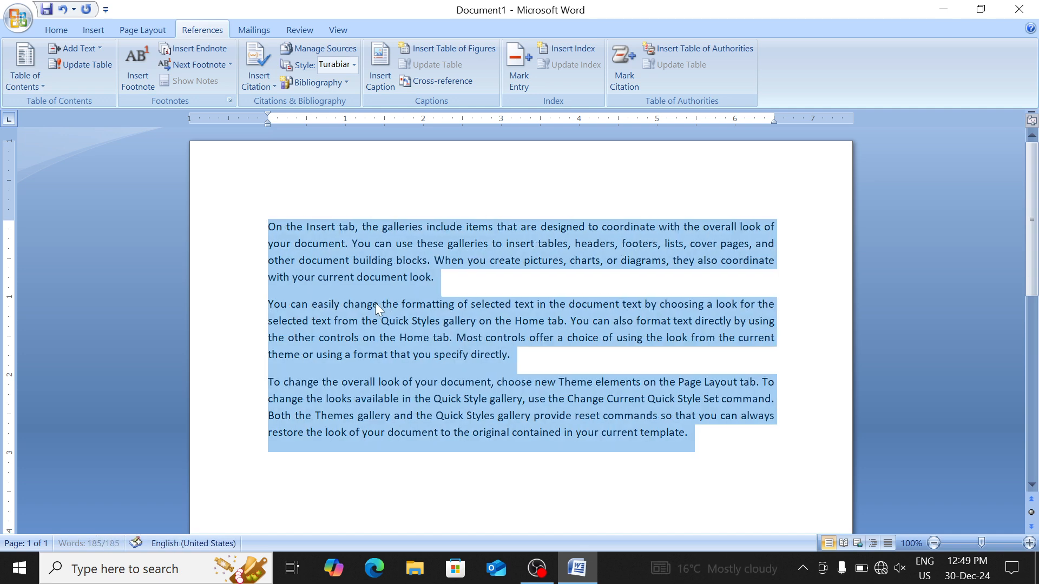
key(ctrl+j)
click(379, 267)
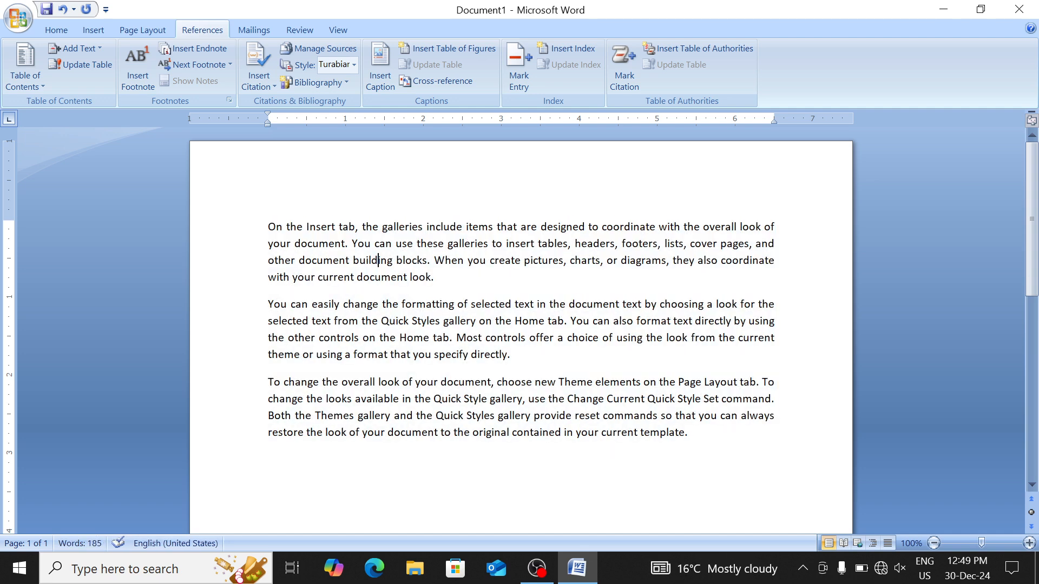
double_click(376, 260)
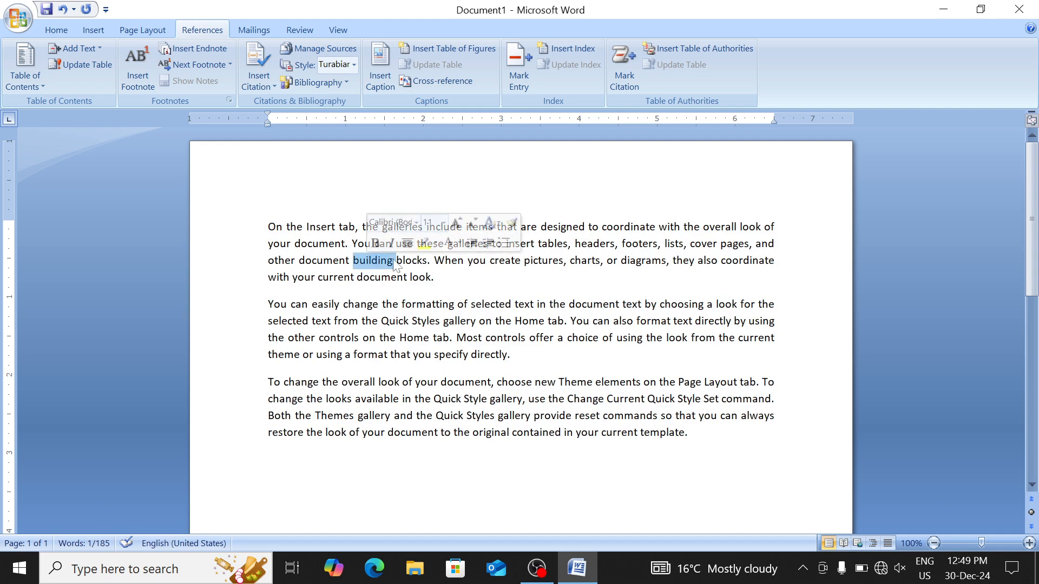
Mark 'building', 'format' and 'Themes' as index entries
click(513, 73)
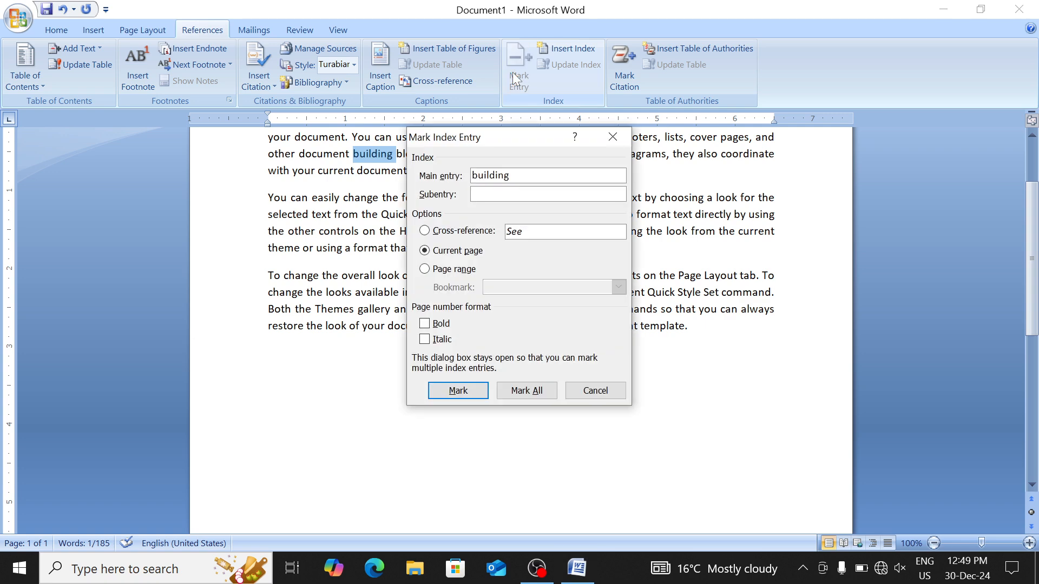
click(453, 394)
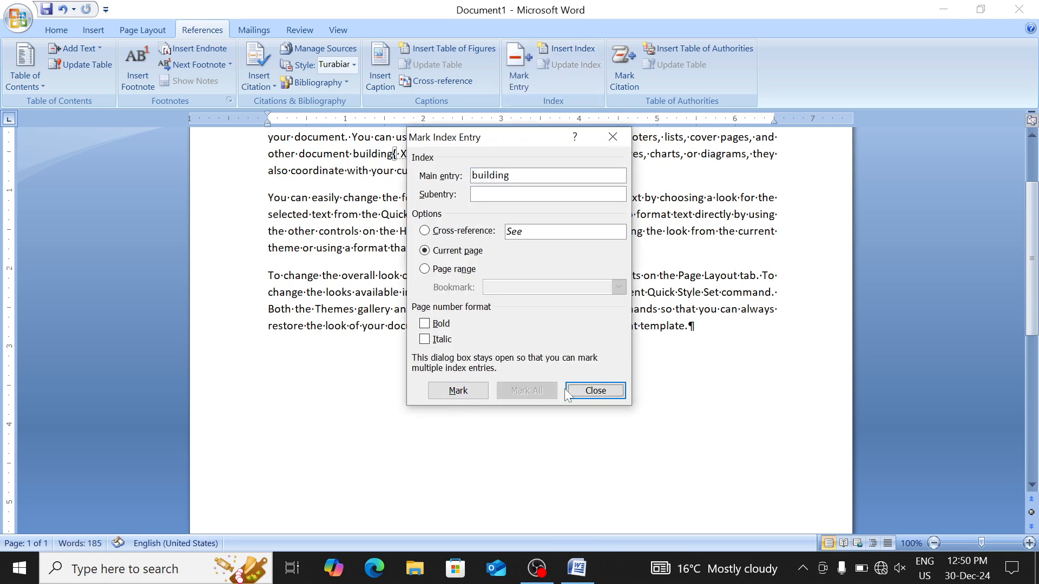
click(596, 391)
double_click(655, 214)
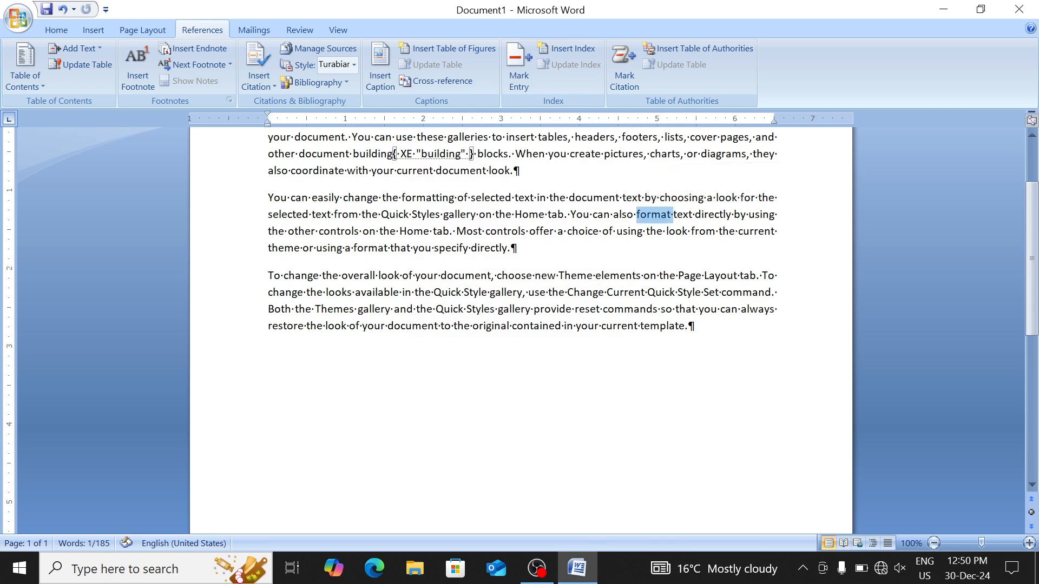
click(522, 62)
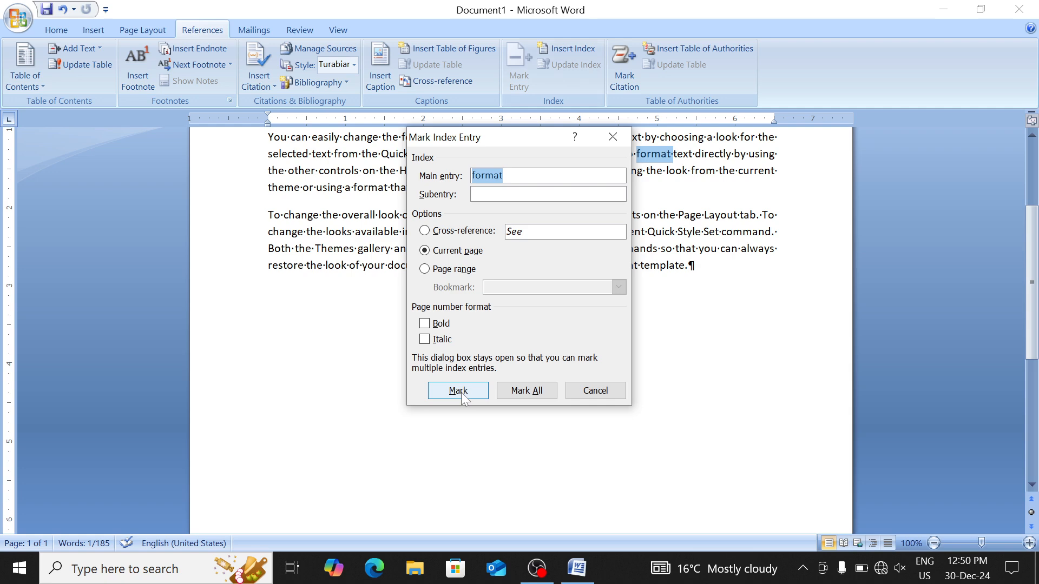
click(463, 393)
click(595, 391)
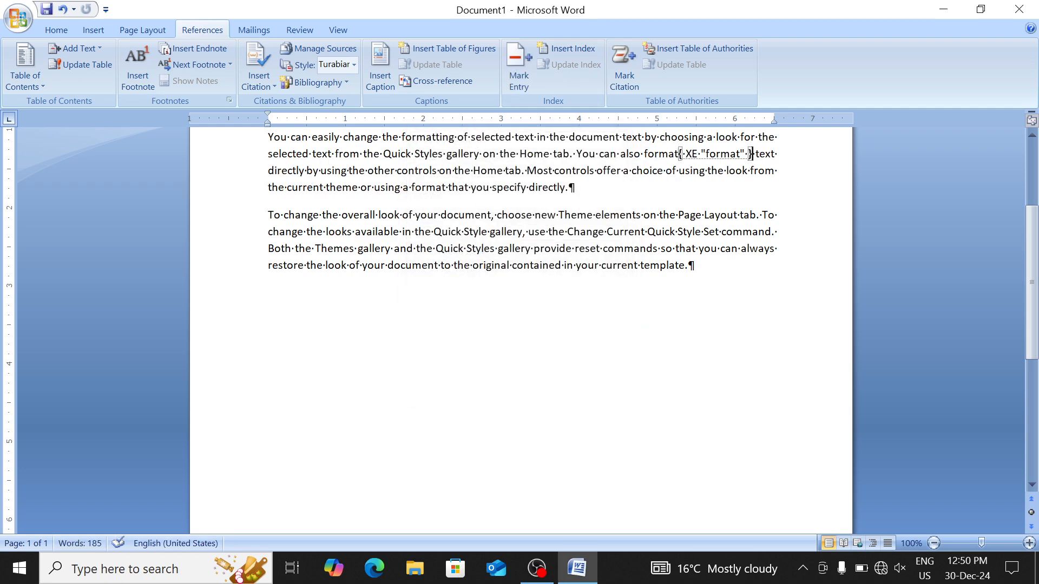
double_click(335, 249)
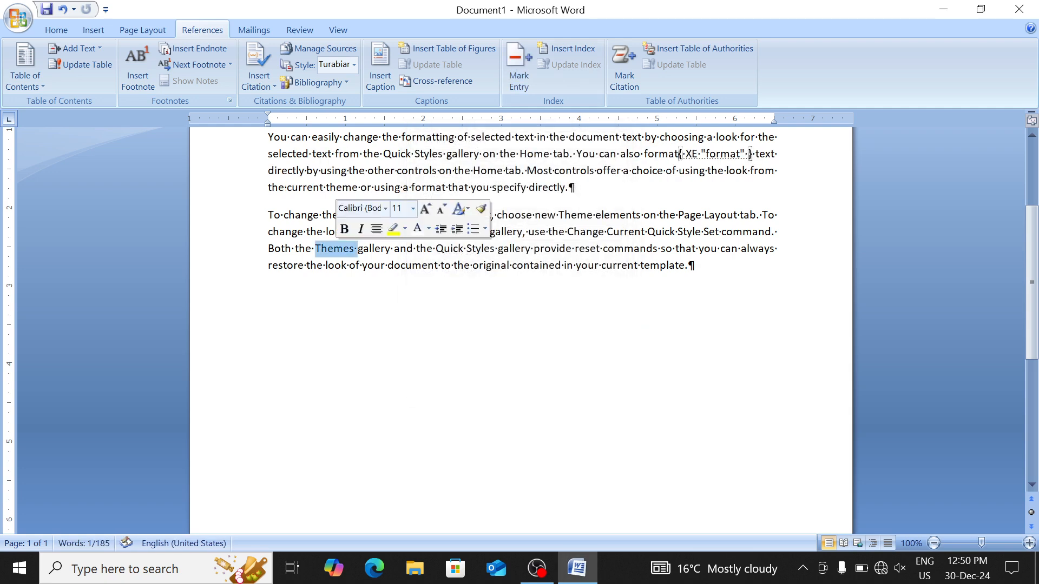
click(518, 64)
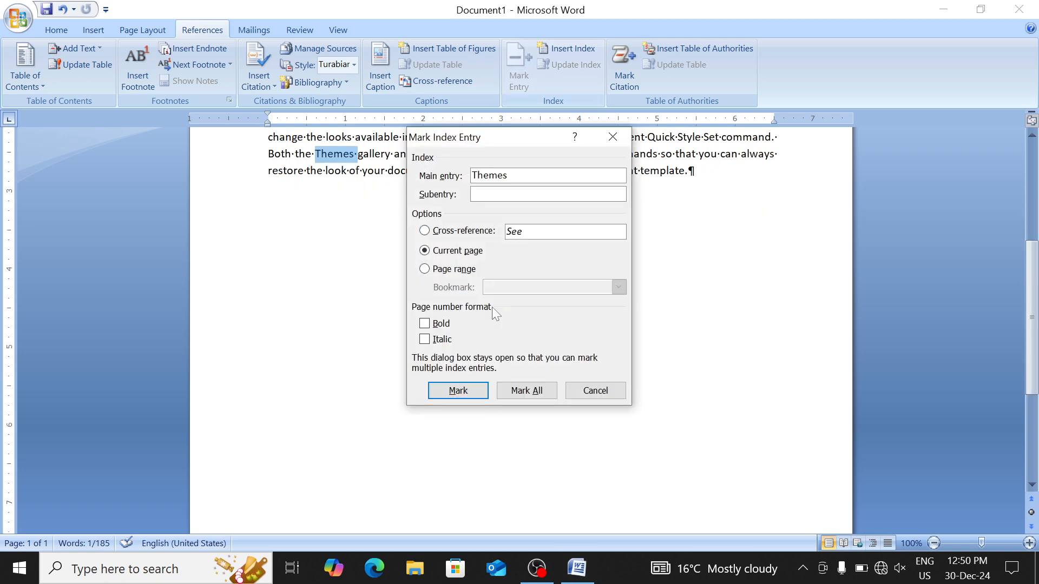
click(458, 391)
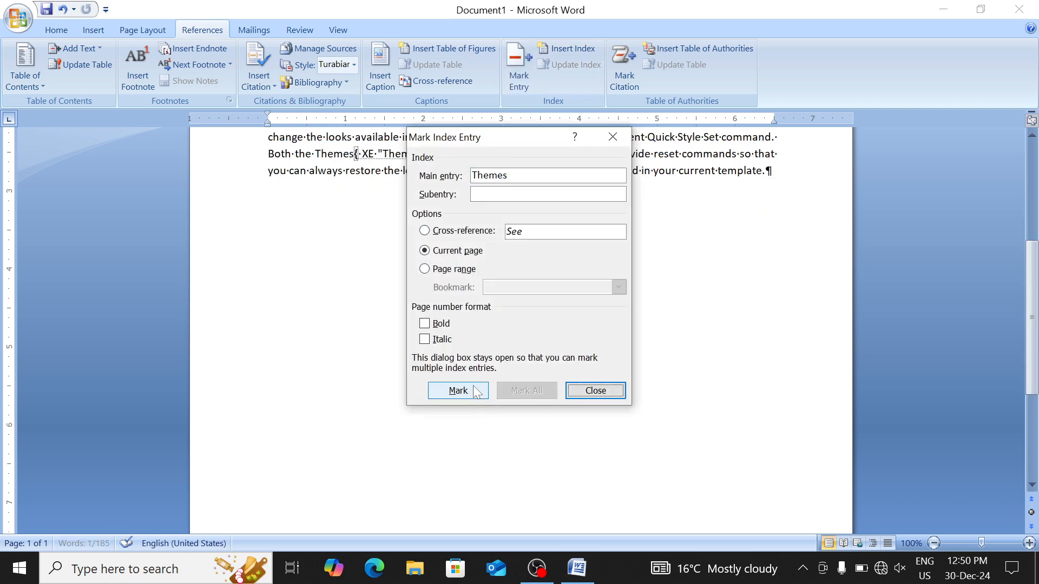
click(595, 391)
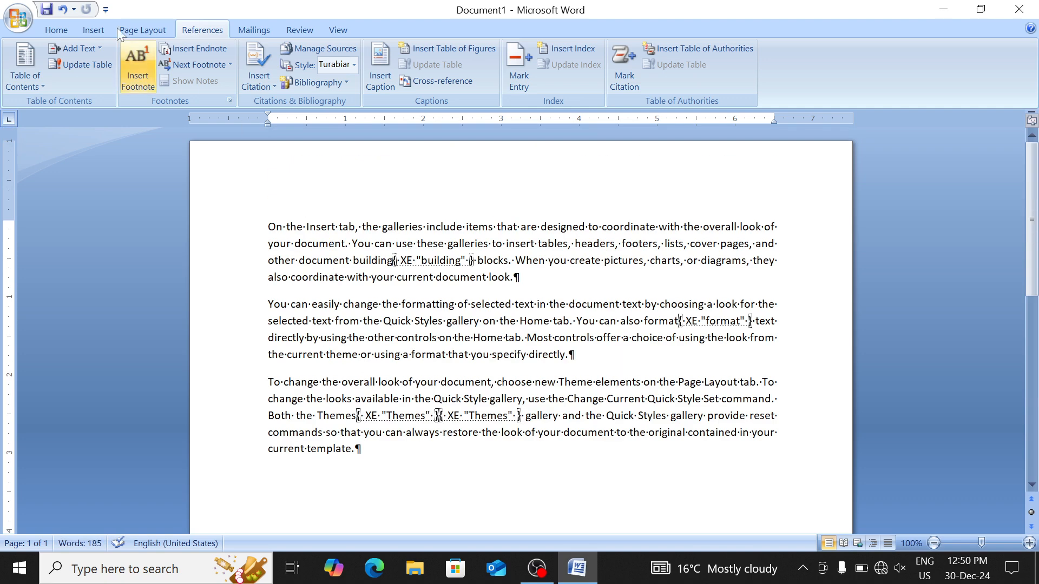
Hide formatting marks and field codes, and add a blank paragraph after the text
click(46, 34)
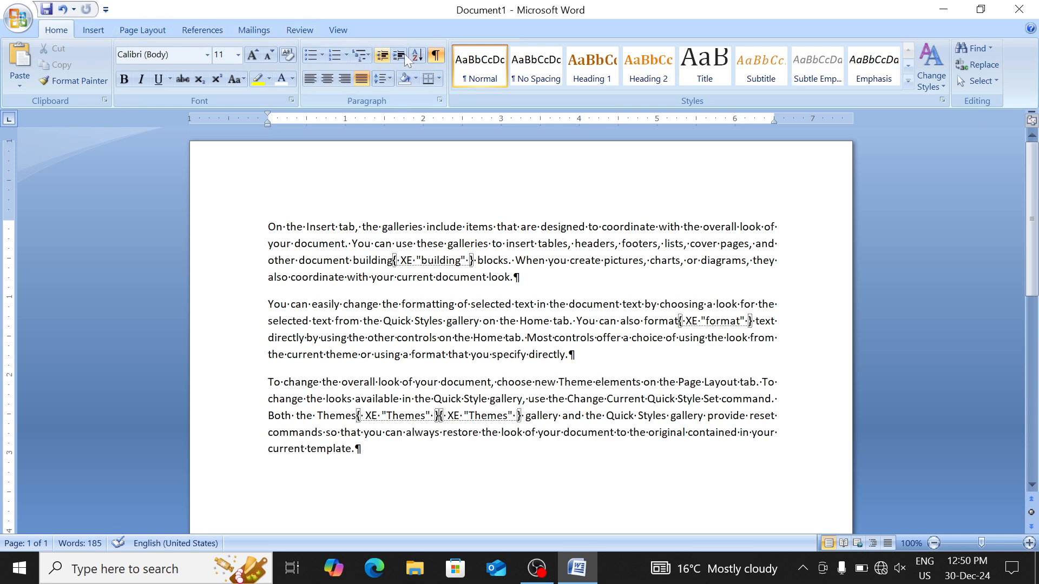
click(439, 54)
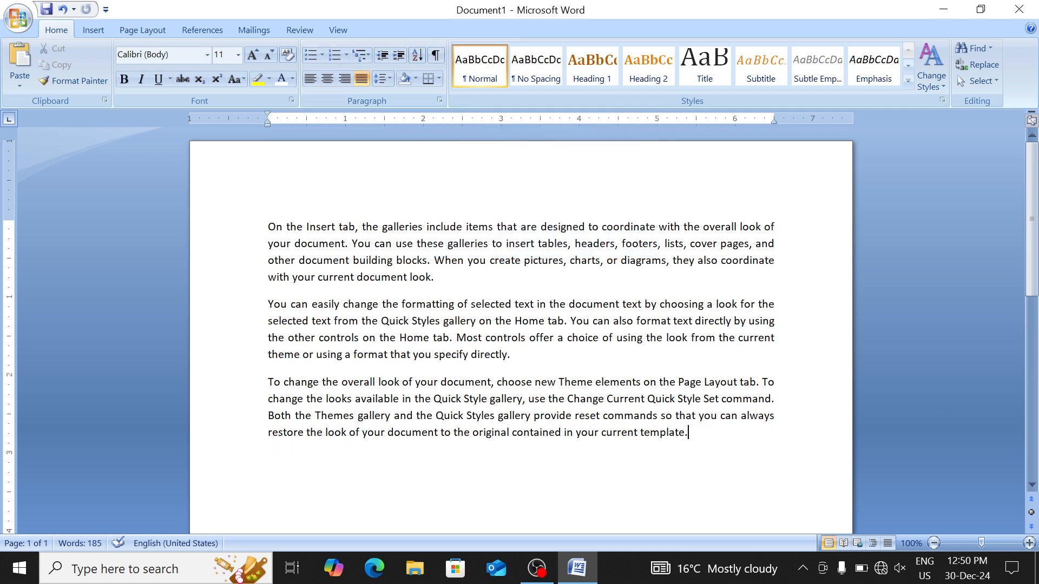
key(Return)
key(Return)
Insert an index with default settings below the sample text
click(86, 30)
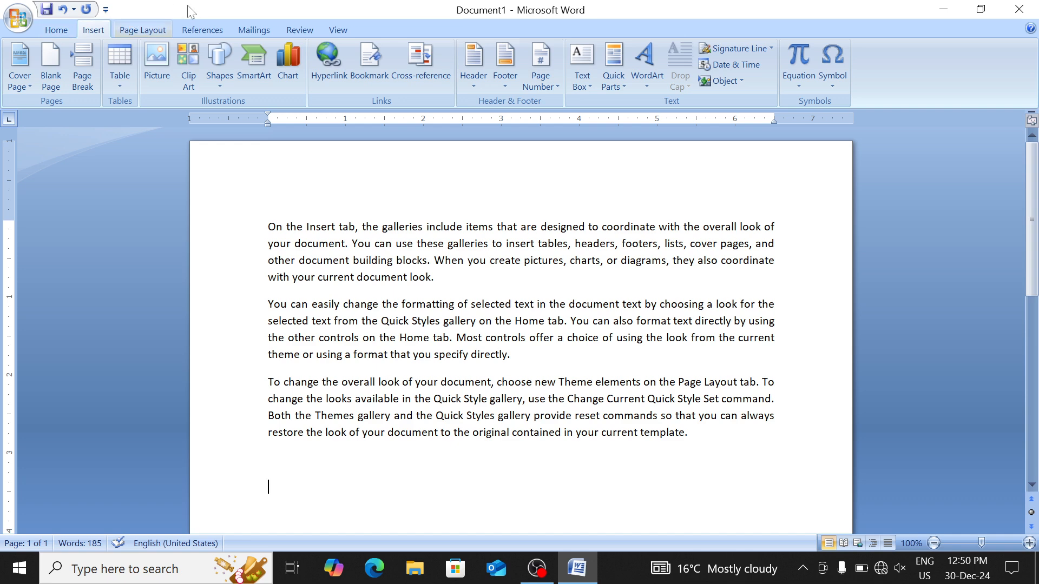
click(209, 30)
click(566, 48)
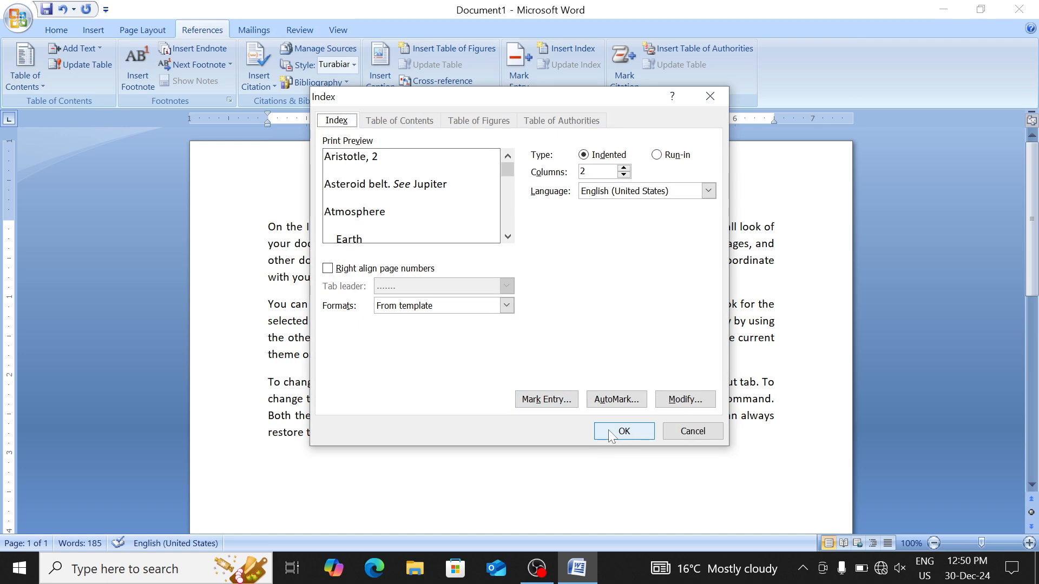
click(608, 433)
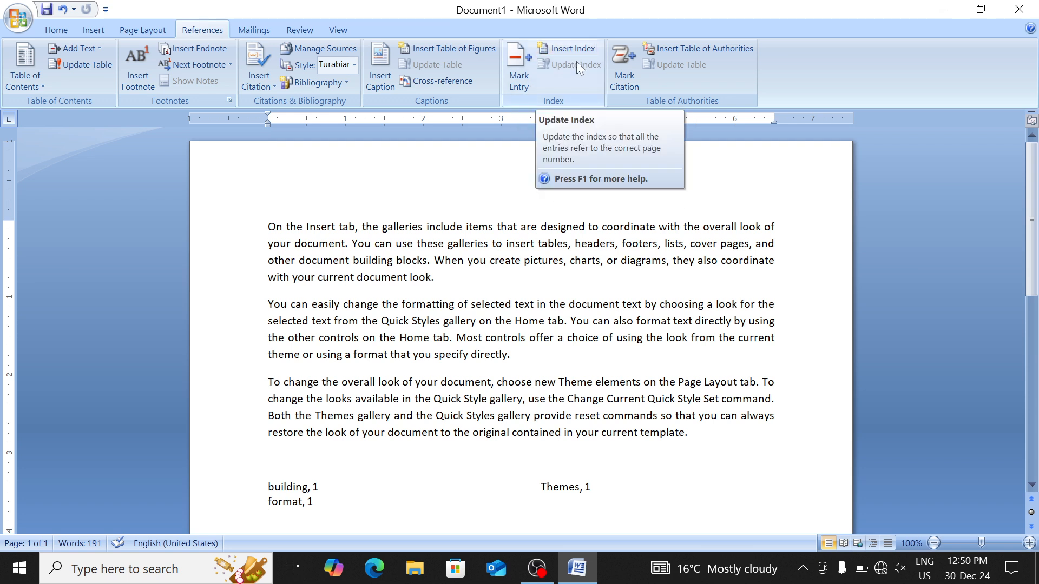
Mark all occurrences of 'diagrams' and the word 'document' as index entries
double_click(646, 261)
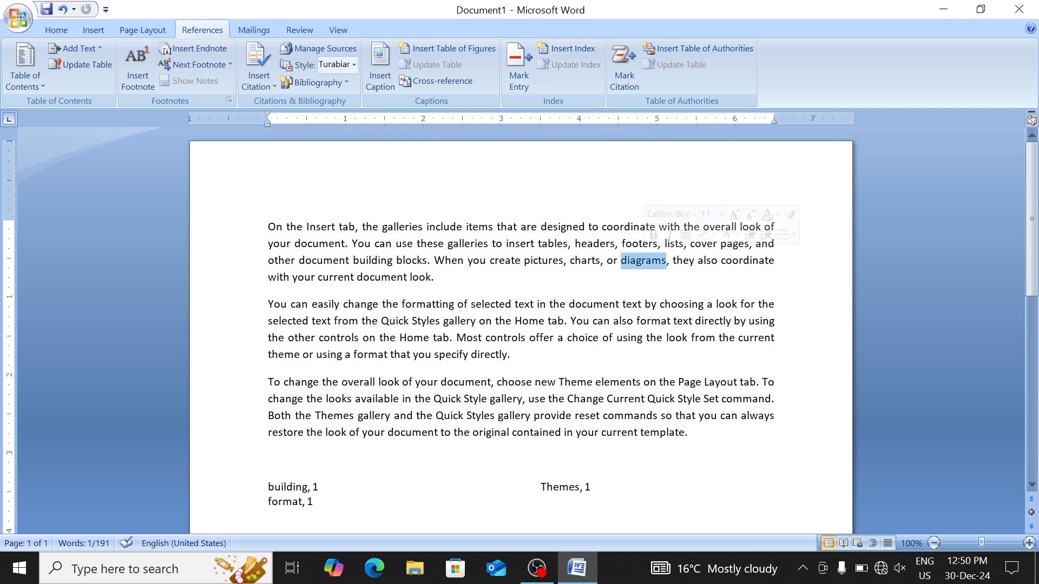
click(646, 261)
click(646, 260)
double_click(646, 261)
click(520, 76)
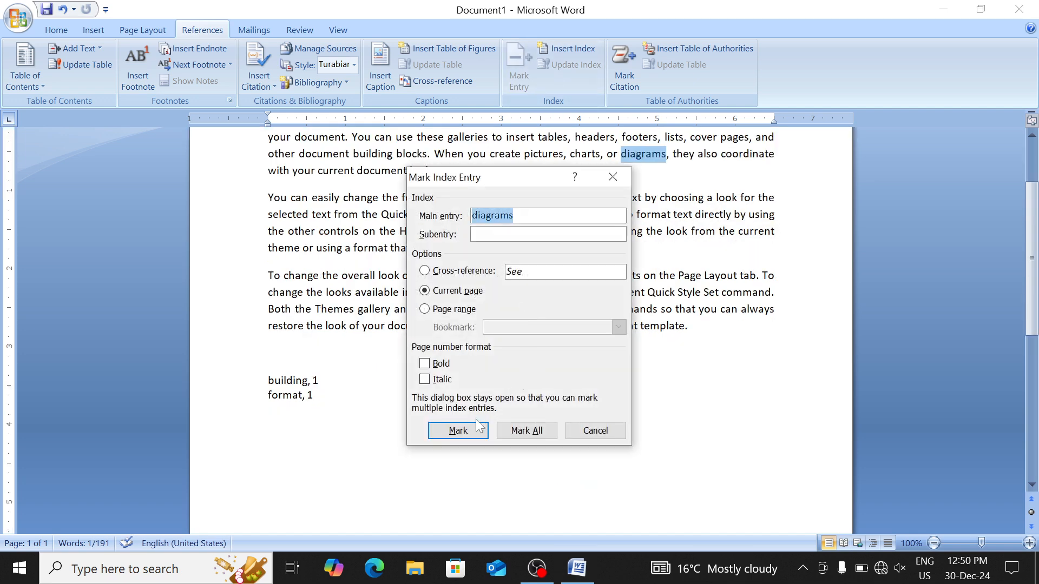
click(527, 431)
click(566, 433)
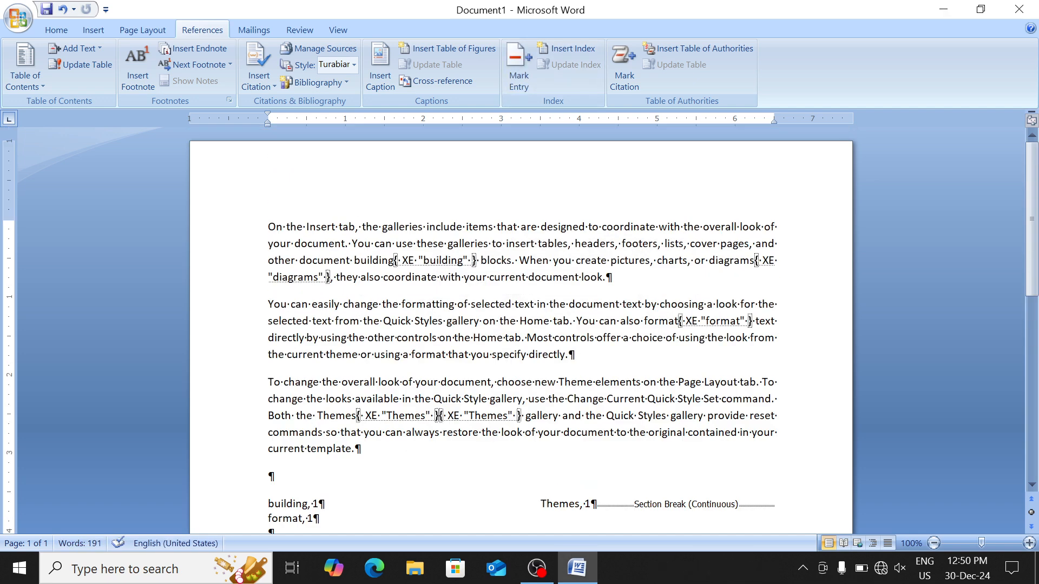
double_click(325, 260)
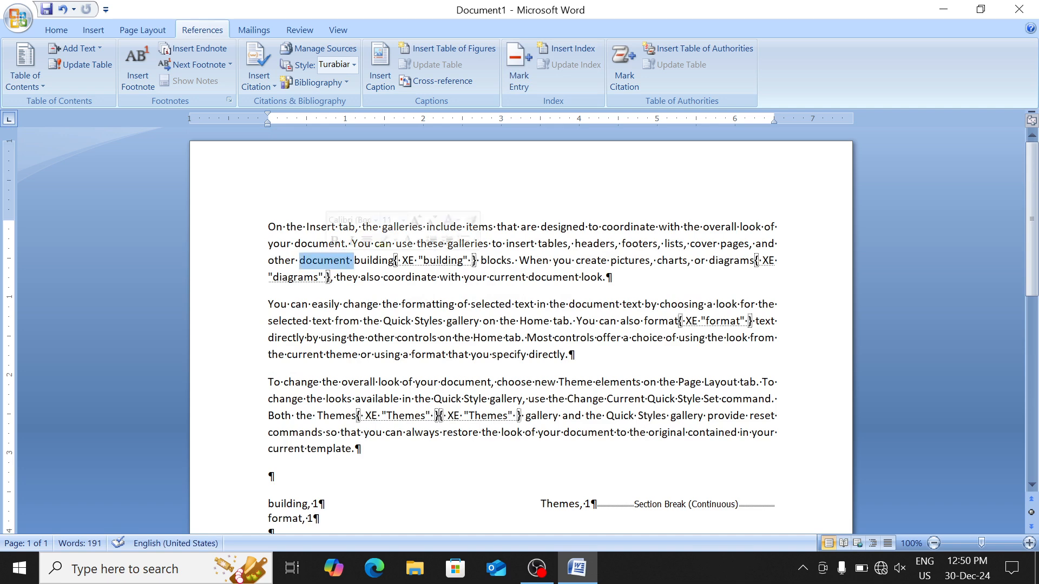
click(519, 76)
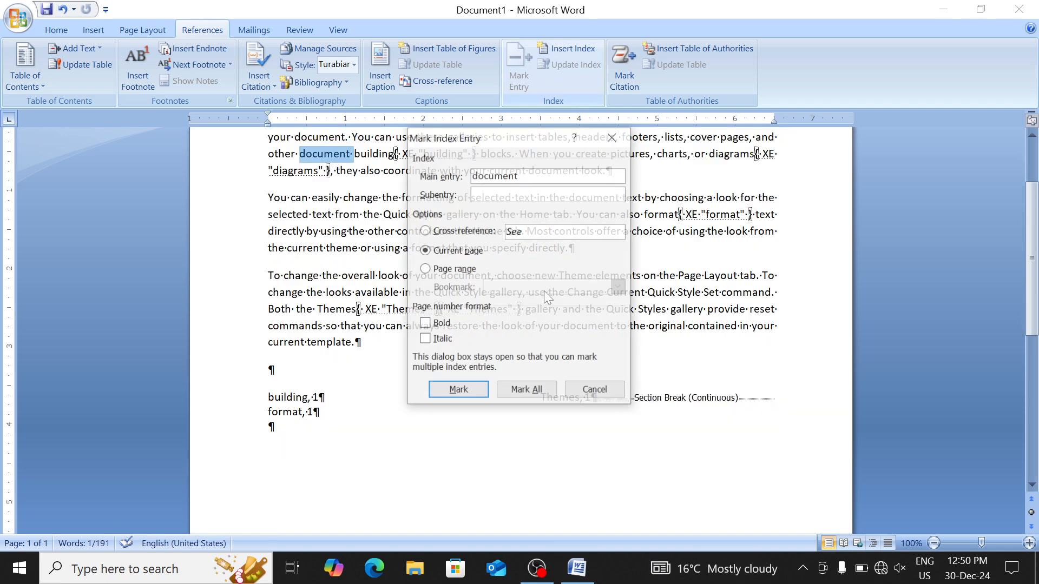
click(482, 390)
click(584, 396)
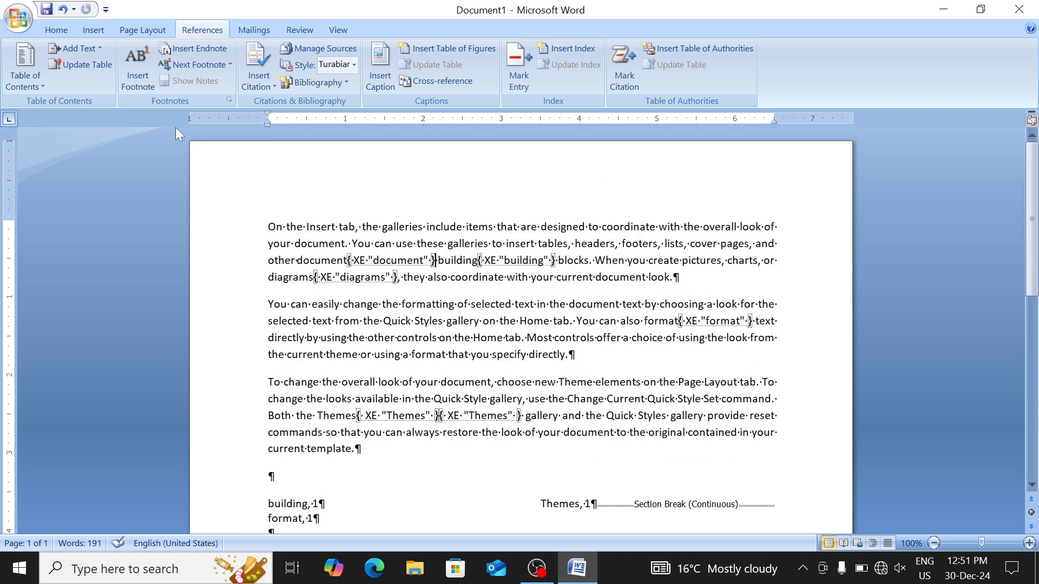
Hide formatting marks and update the index to include diagrams and document
click(61, 30)
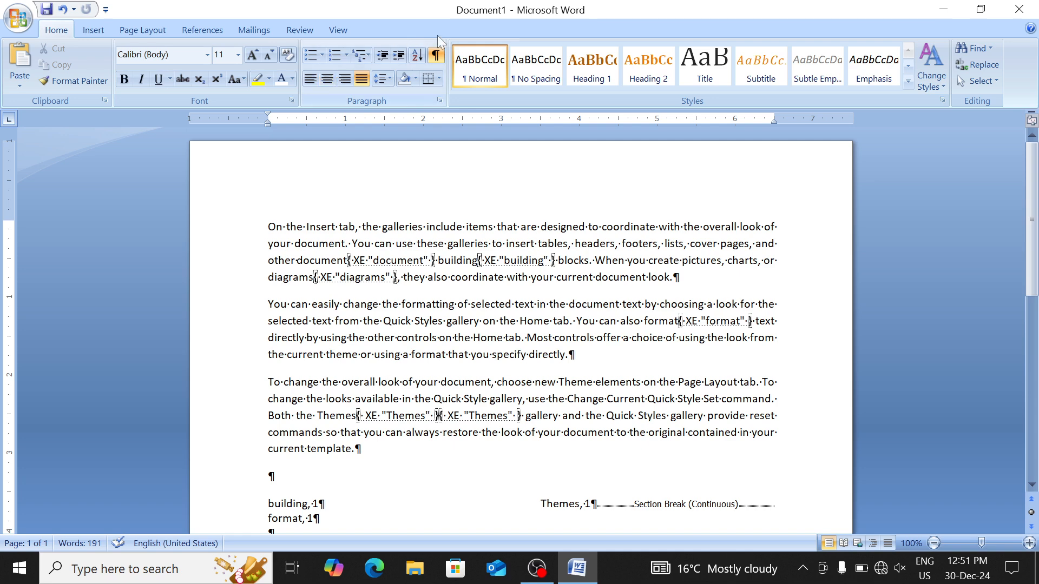
click(438, 54)
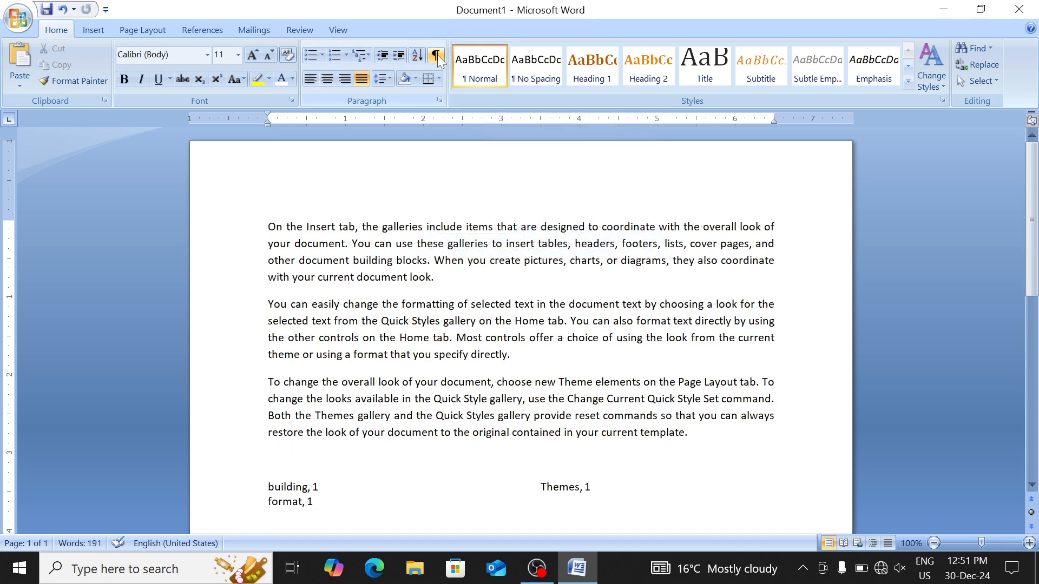
click(213, 30)
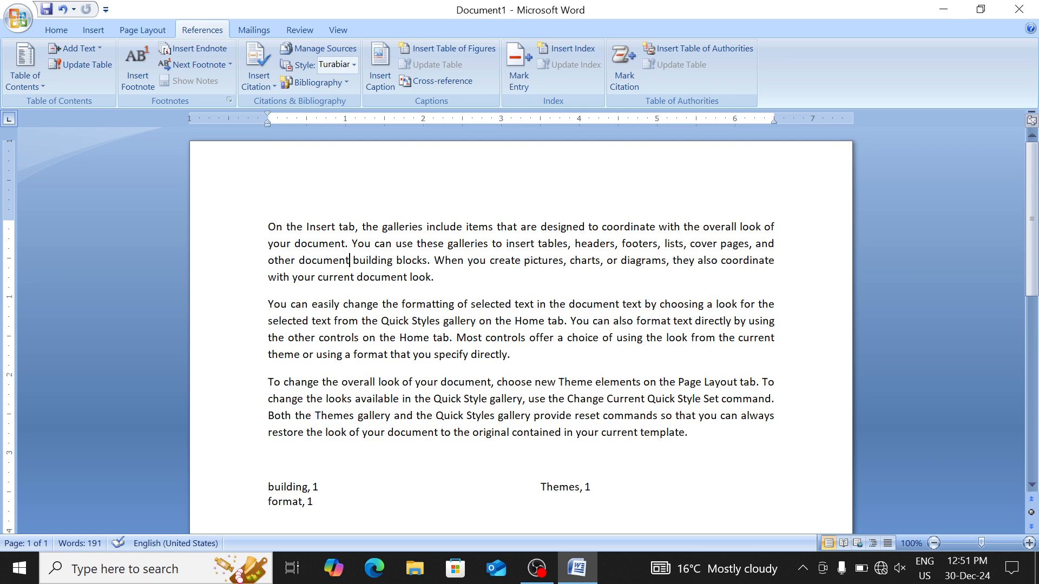
click(571, 487)
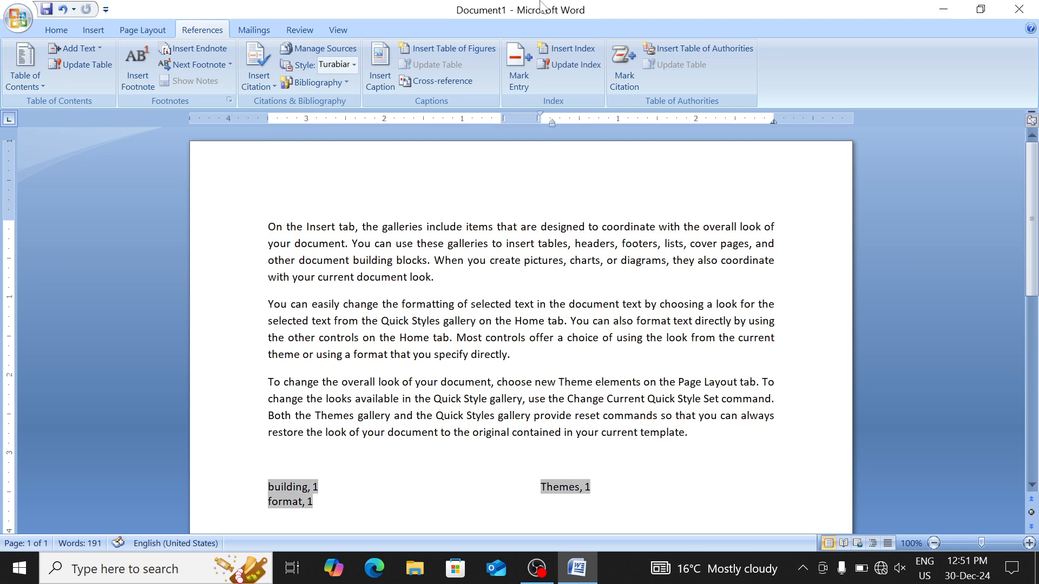
click(577, 68)
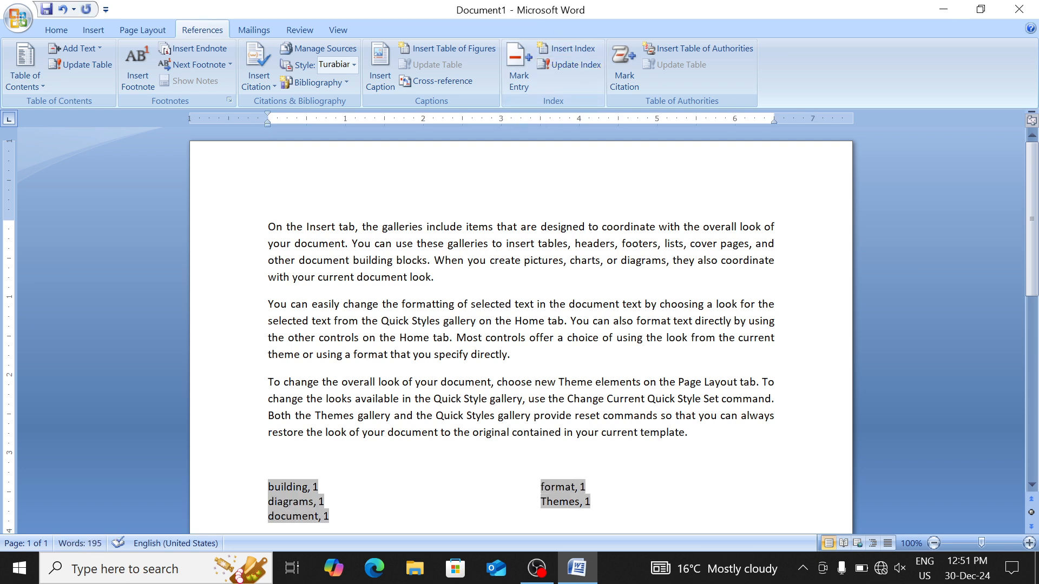
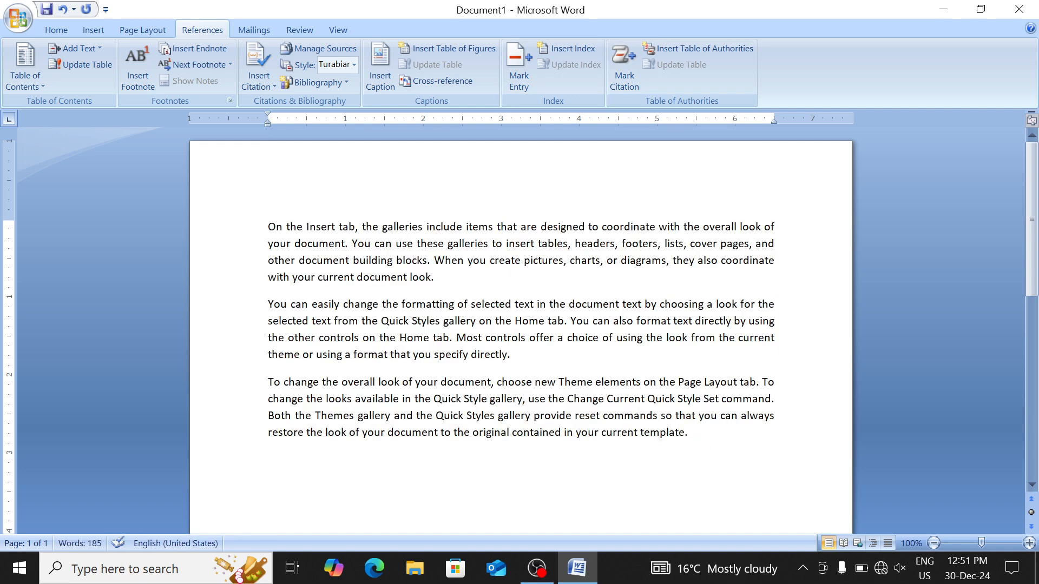
Mark the words 'headers', 'choice' and 'original' as Cases citations
double_click(595, 244)
click(622, 77)
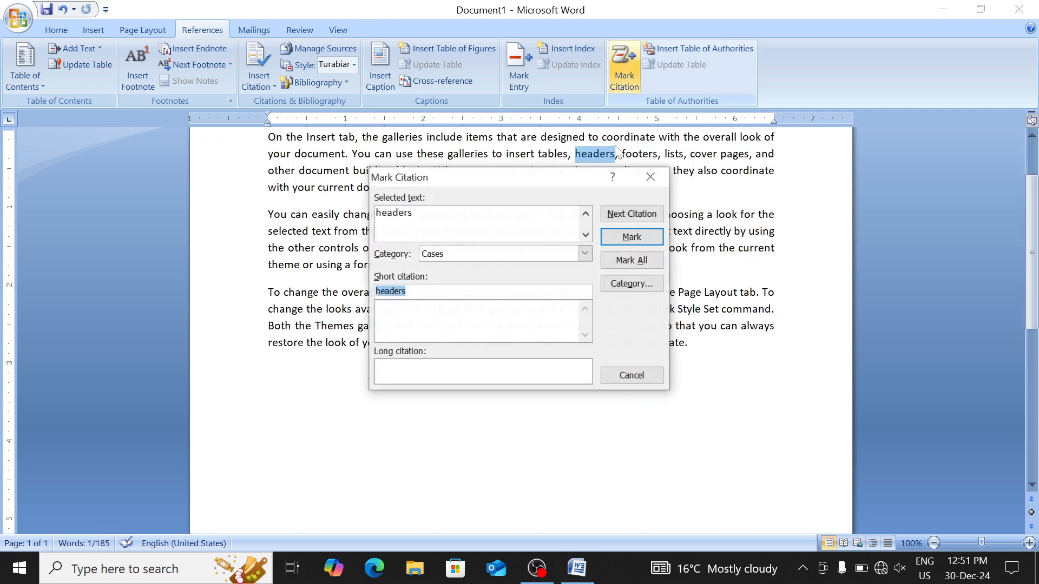
click(613, 234)
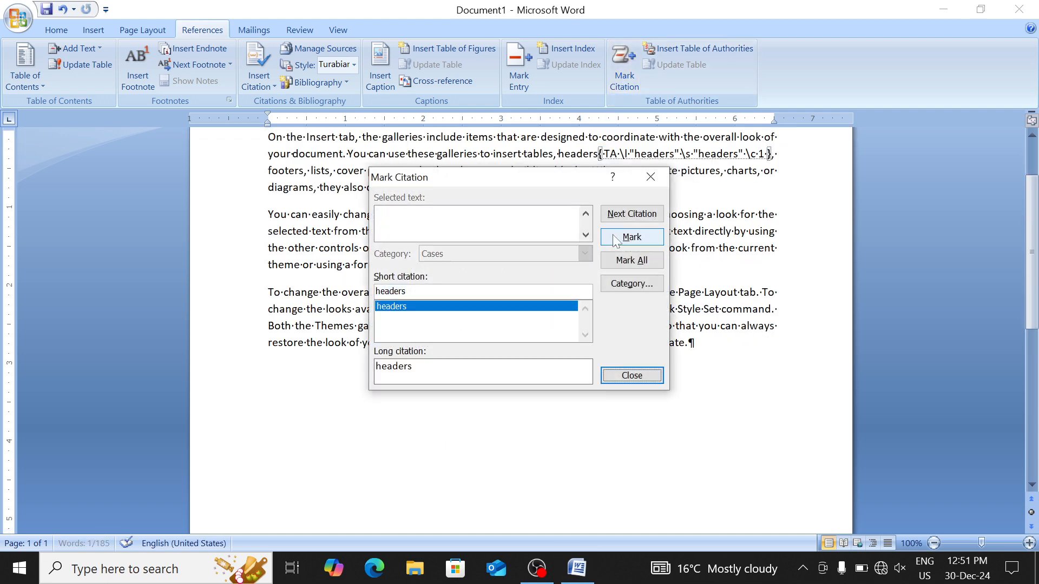
click(657, 376)
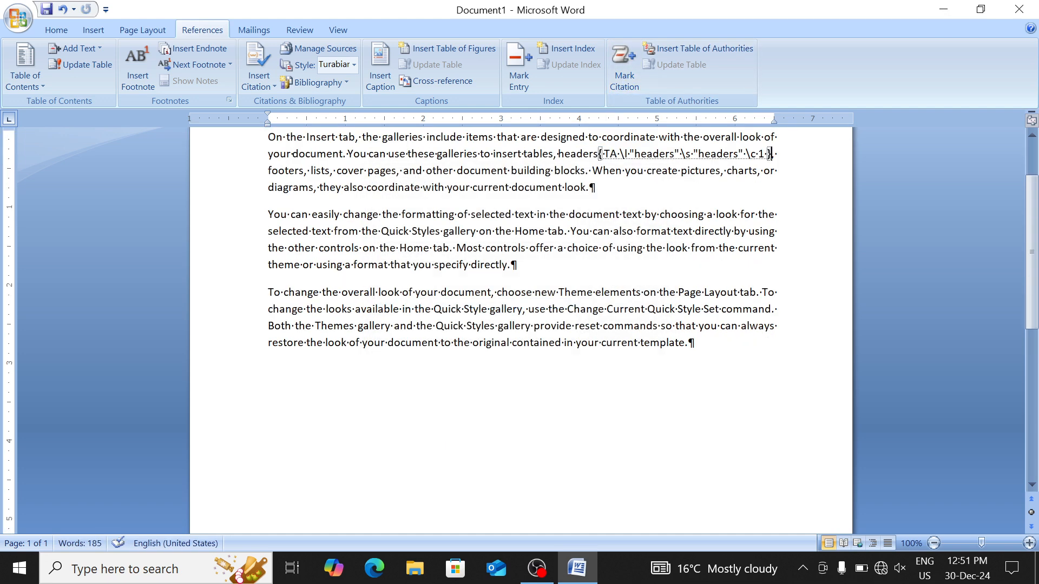
double_click(583, 248)
click(622, 85)
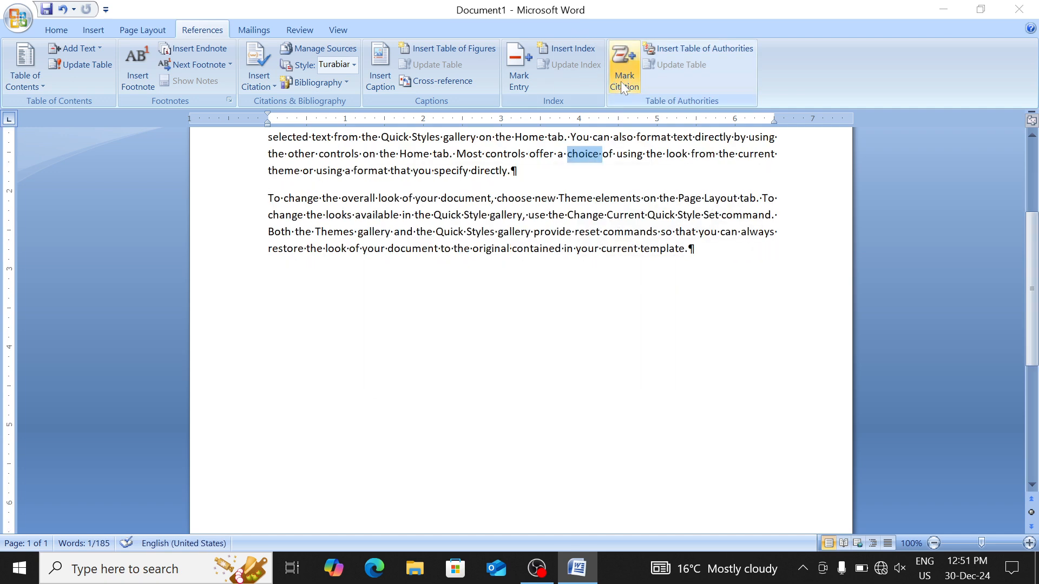
click(627, 246)
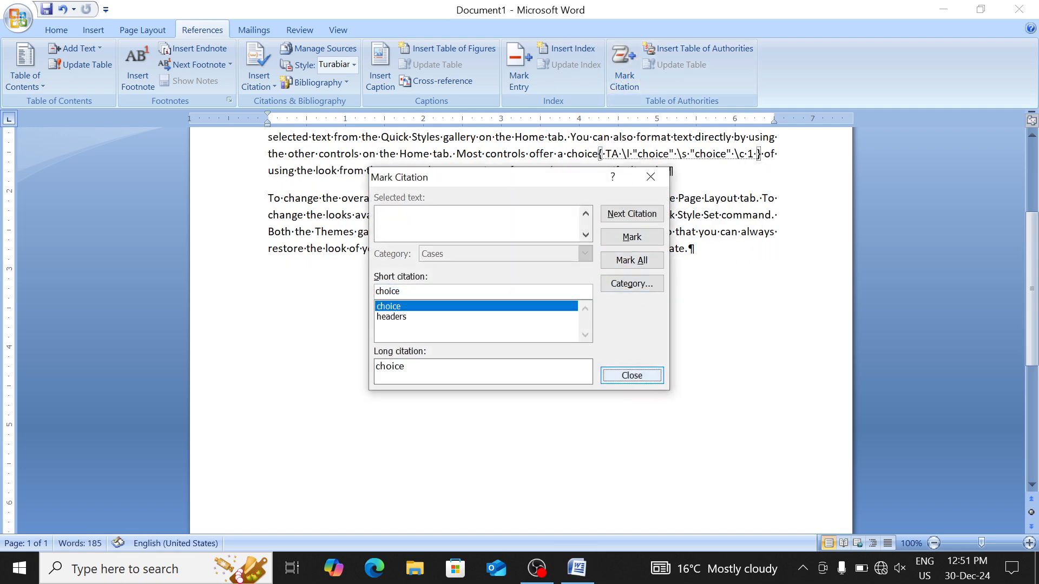
click(644, 379)
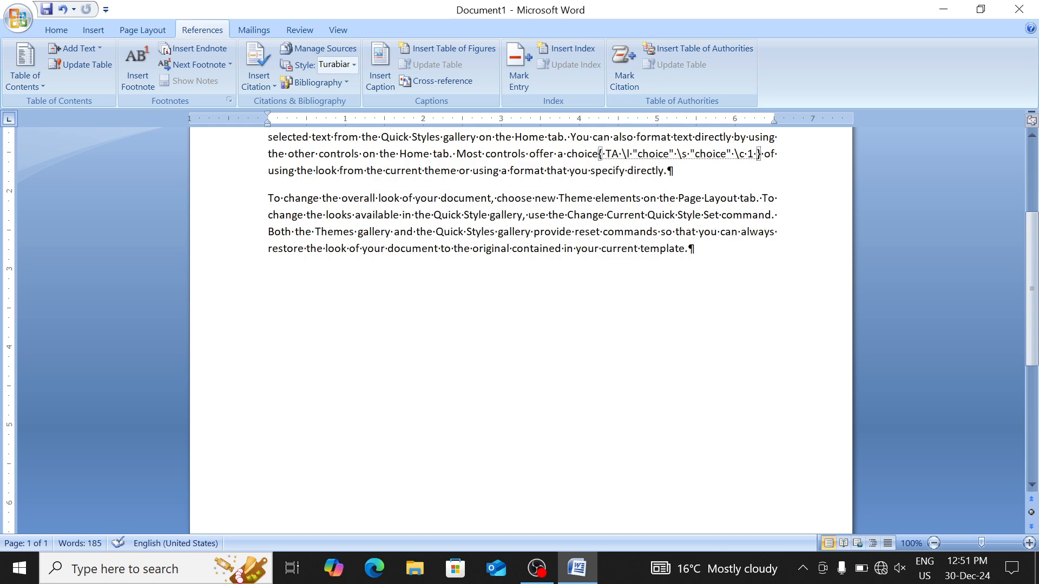
double_click(491, 248)
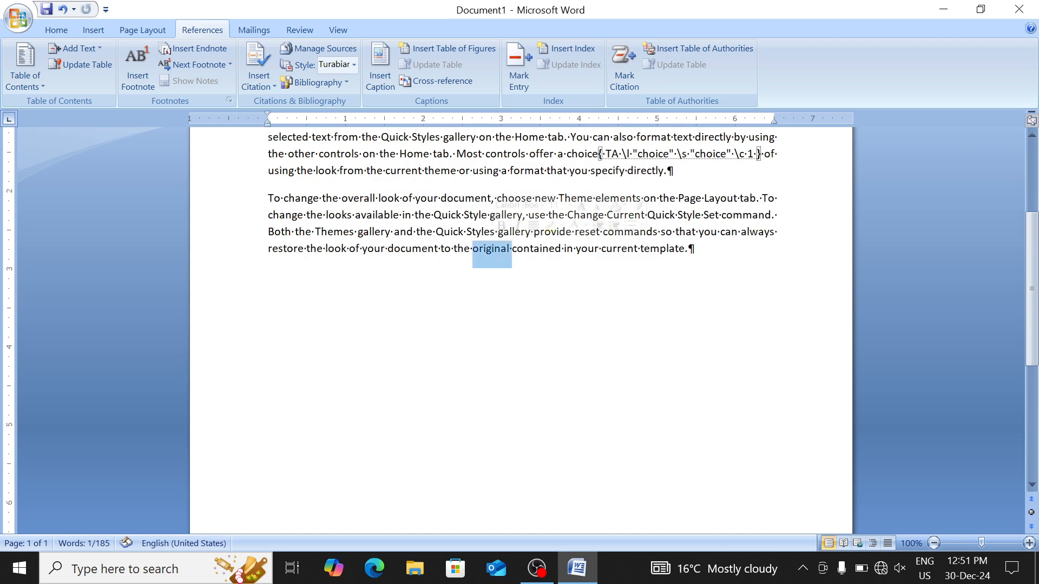
click(625, 86)
click(619, 245)
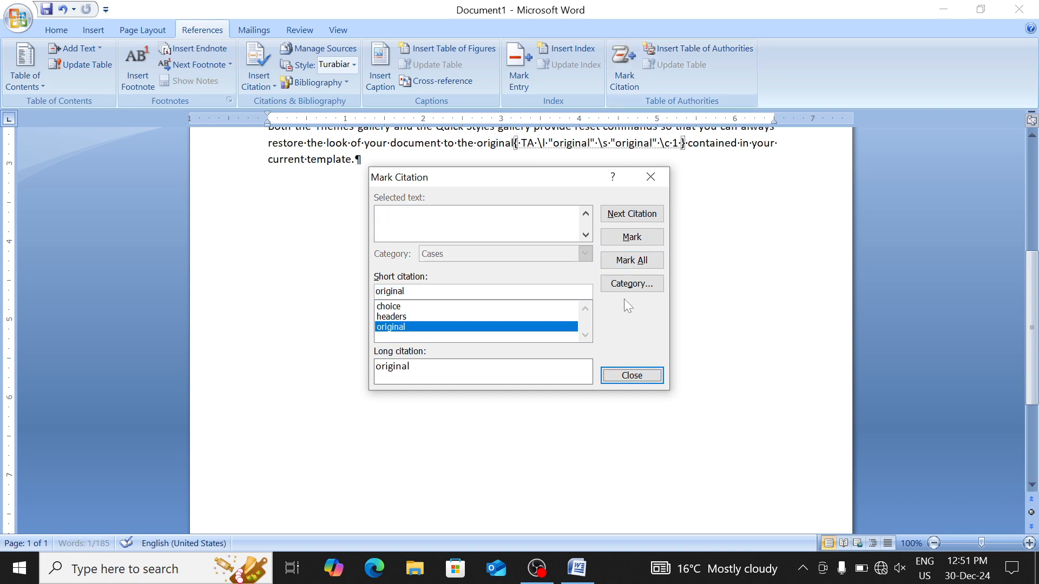
click(628, 374)
Hide the formatting marks and citation field codes again
scroll(628, 374, up, 5)
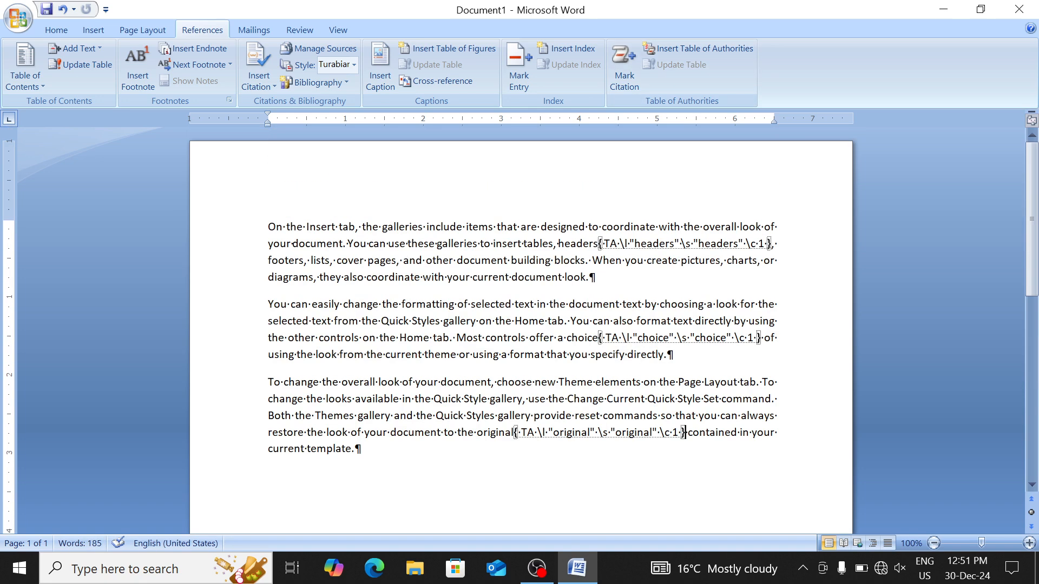
click(61, 27)
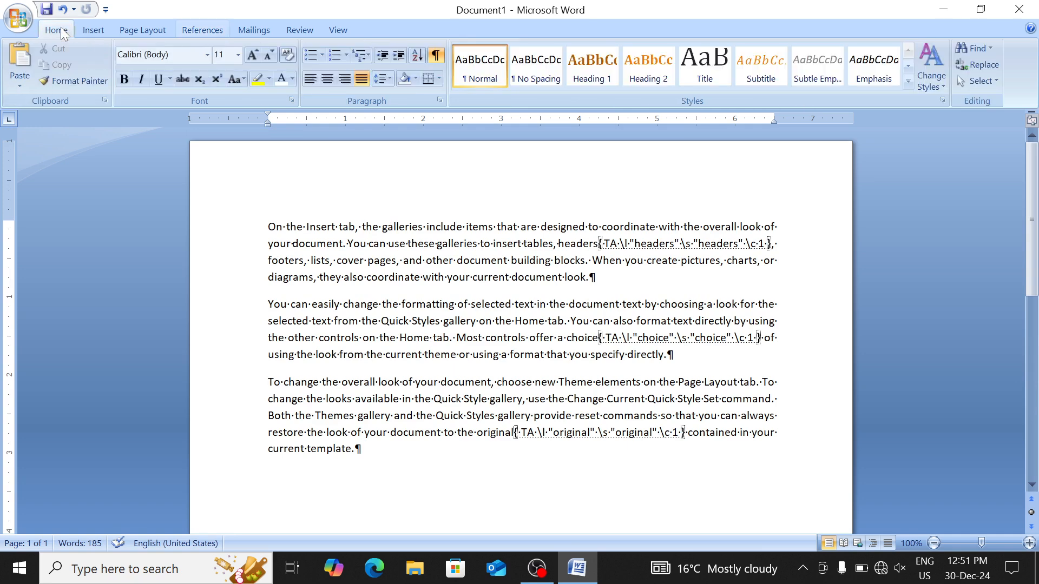
click(436, 55)
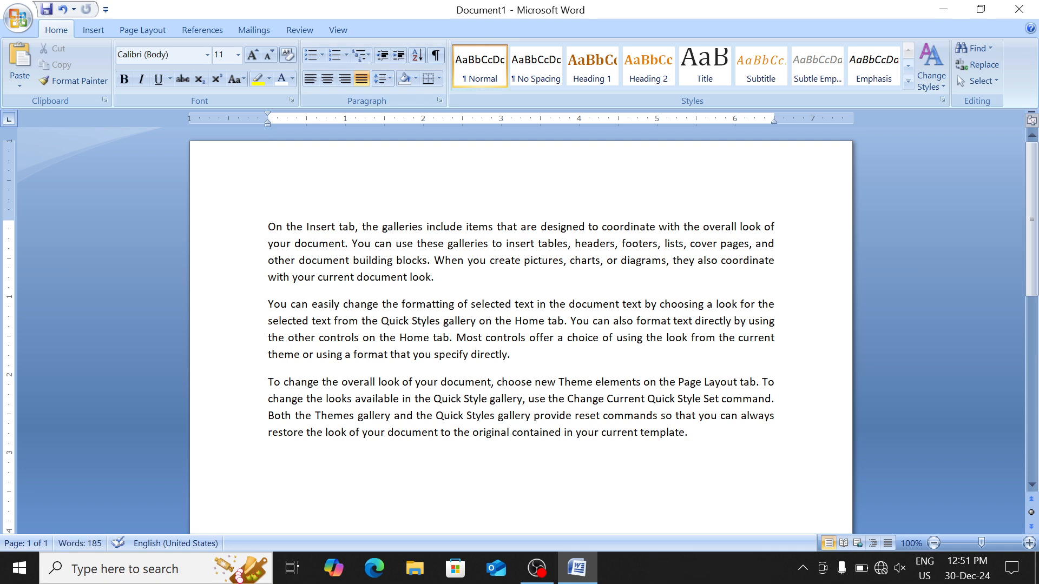
click(196, 29)
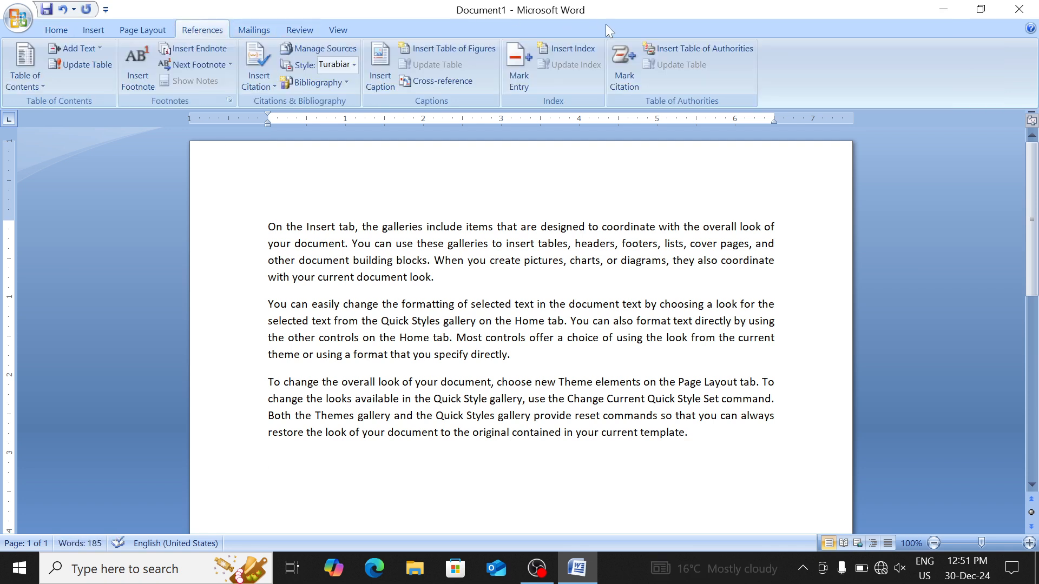
Insert a Cases table of authorities with default settings listing choice, headers and original
click(702, 50)
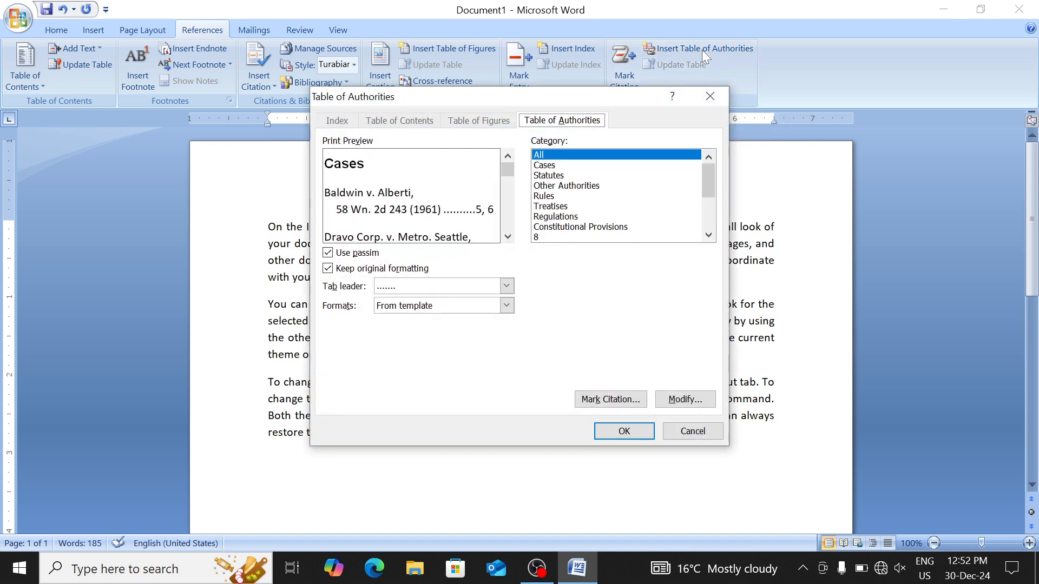
click(624, 431)
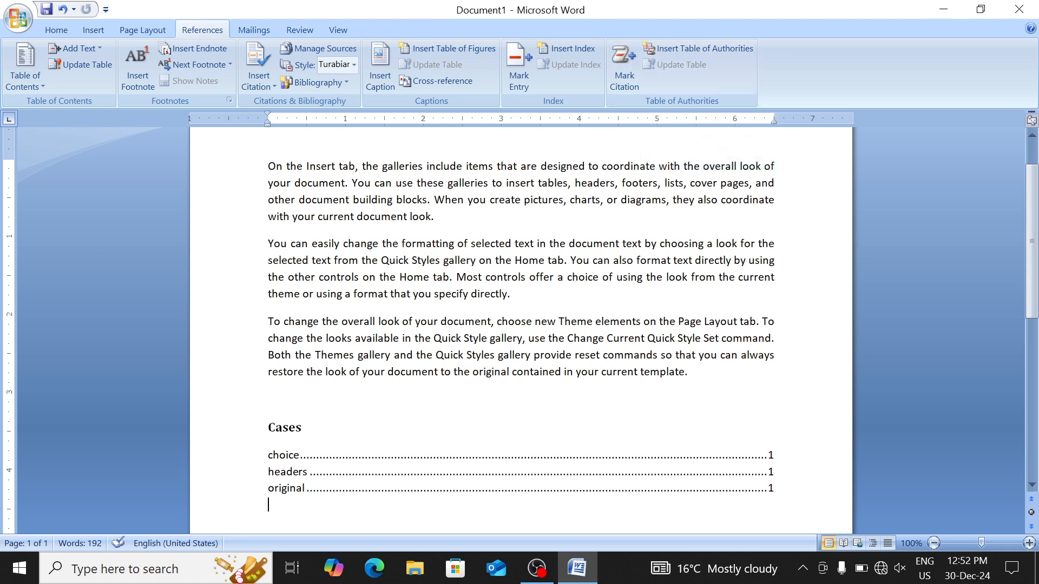
Mark 'coordinate' and the phrase 'restore the look of your document' as Cases citations
double_click(751, 200)
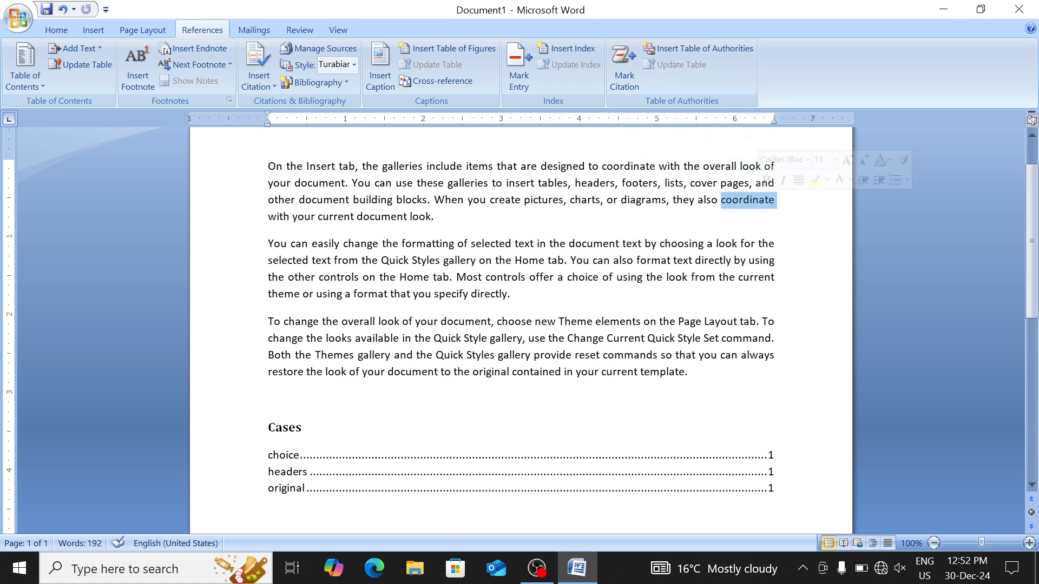
click(625, 70)
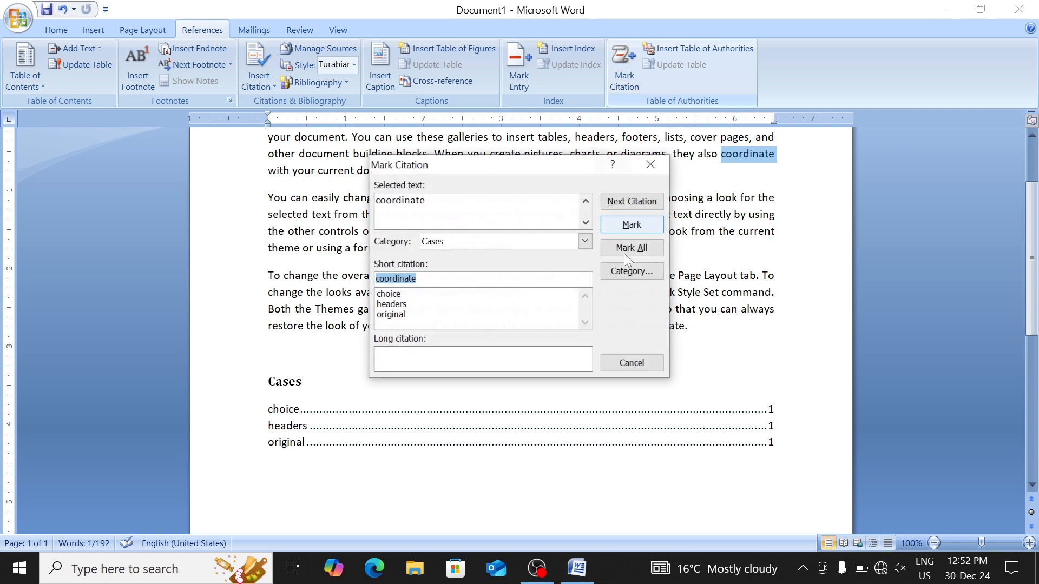
click(644, 222)
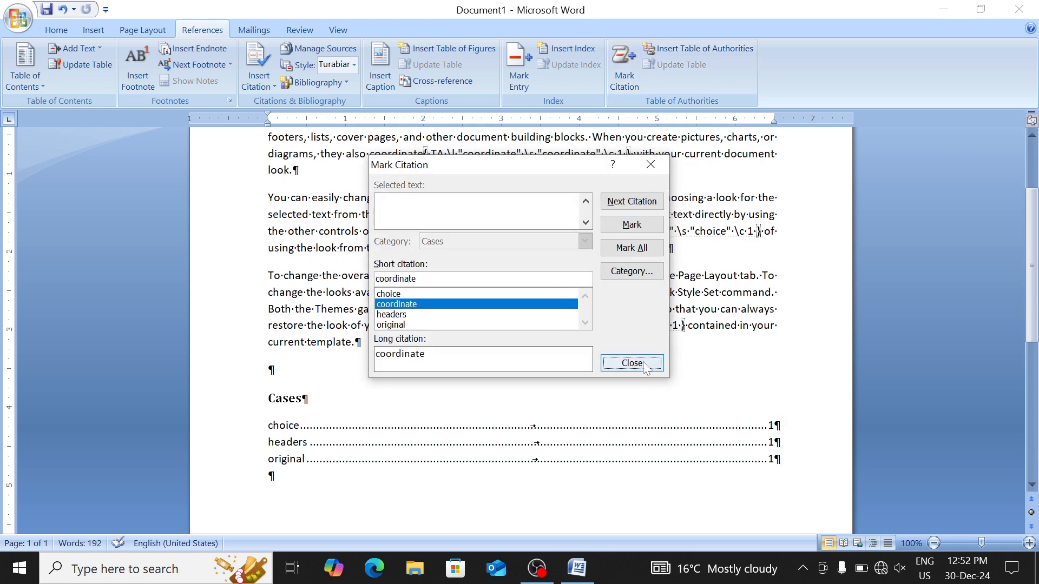
click(644, 366)
drag(444, 325, 268, 326)
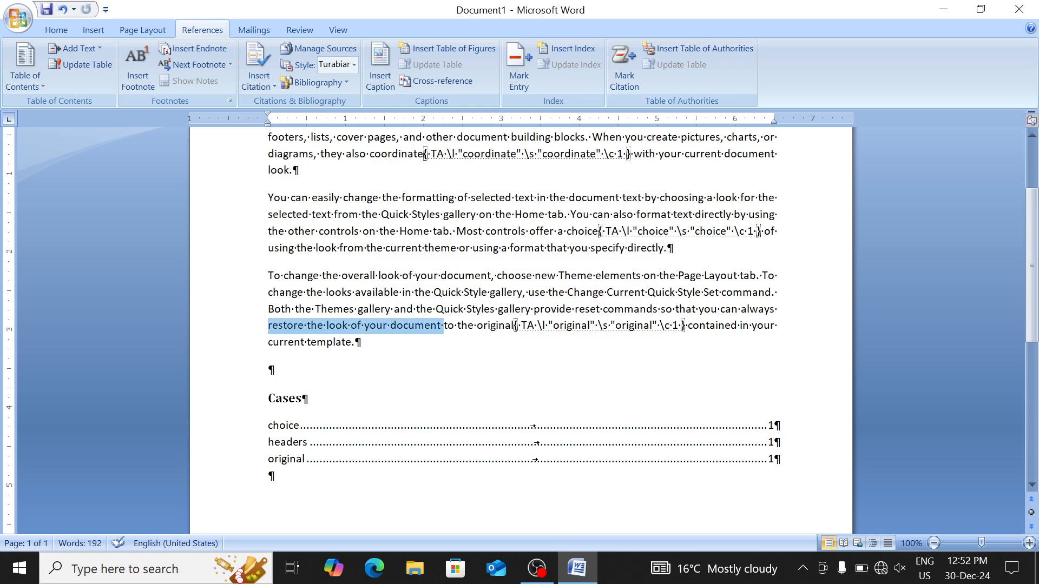
click(622, 72)
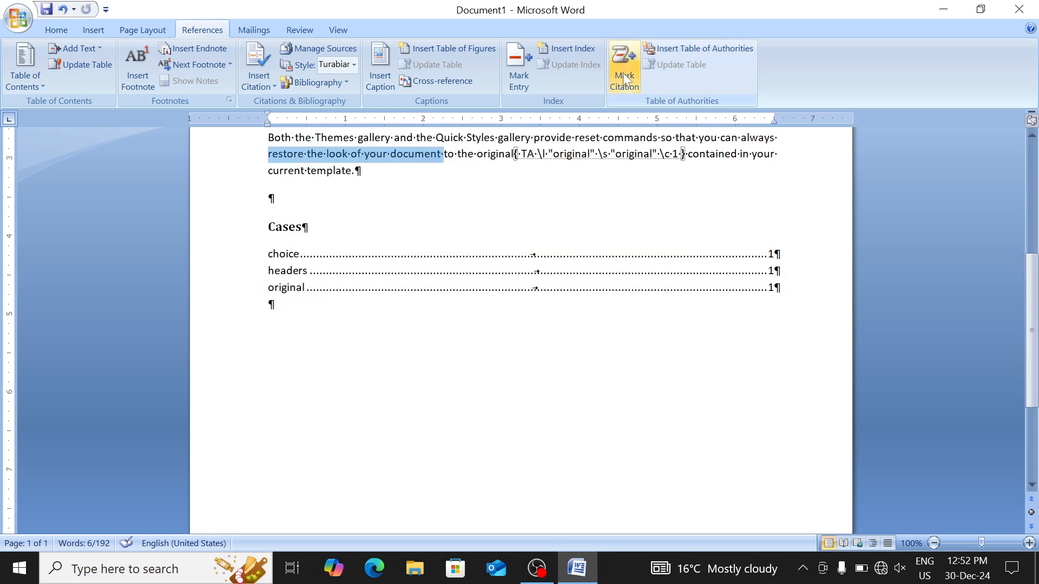
click(621, 229)
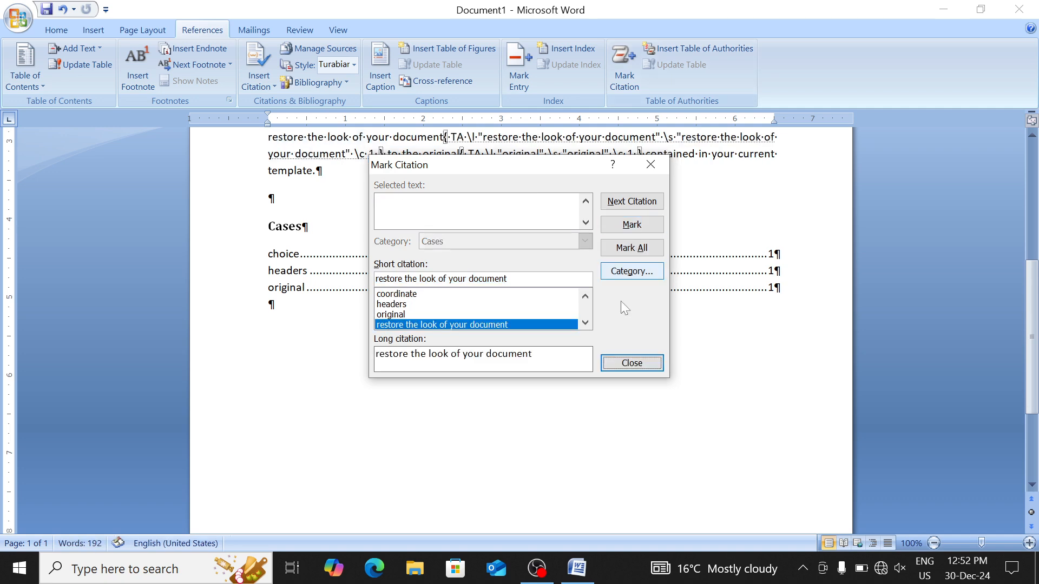
click(631, 364)
Hide the formatting marks and citation field codes again
scroll(521, 325, up, 10)
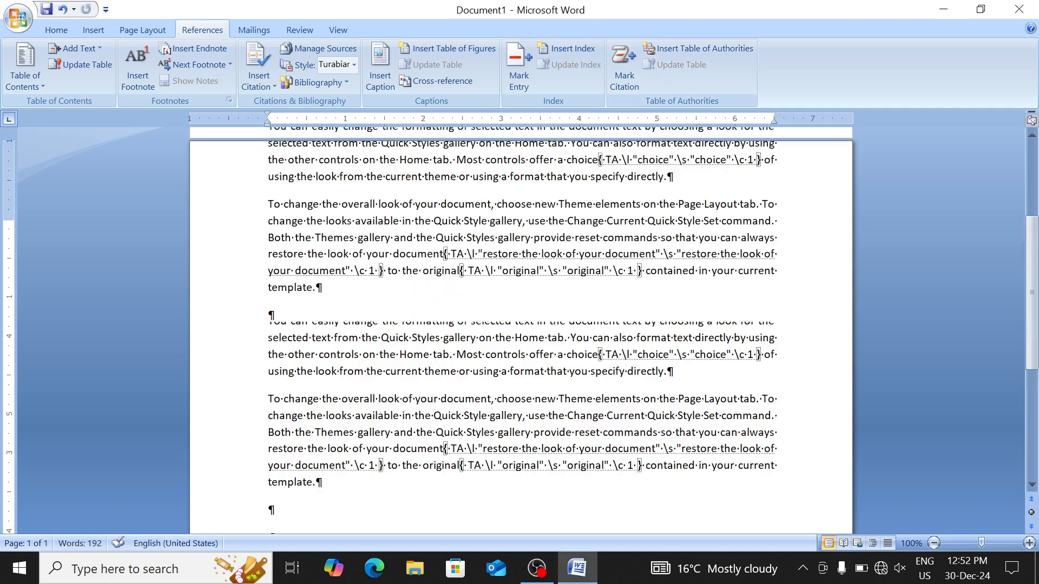
click(50, 33)
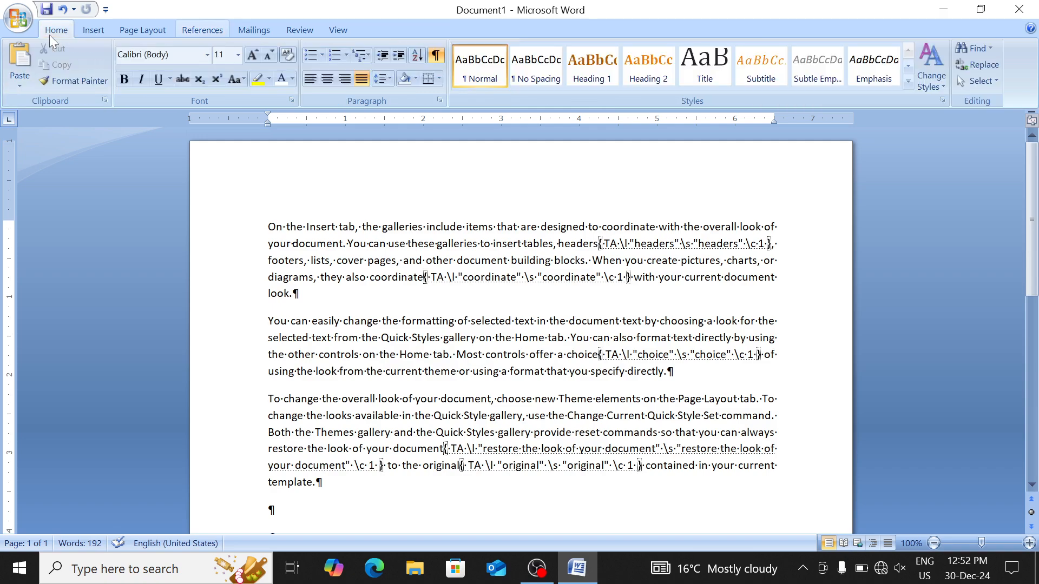
click(436, 54)
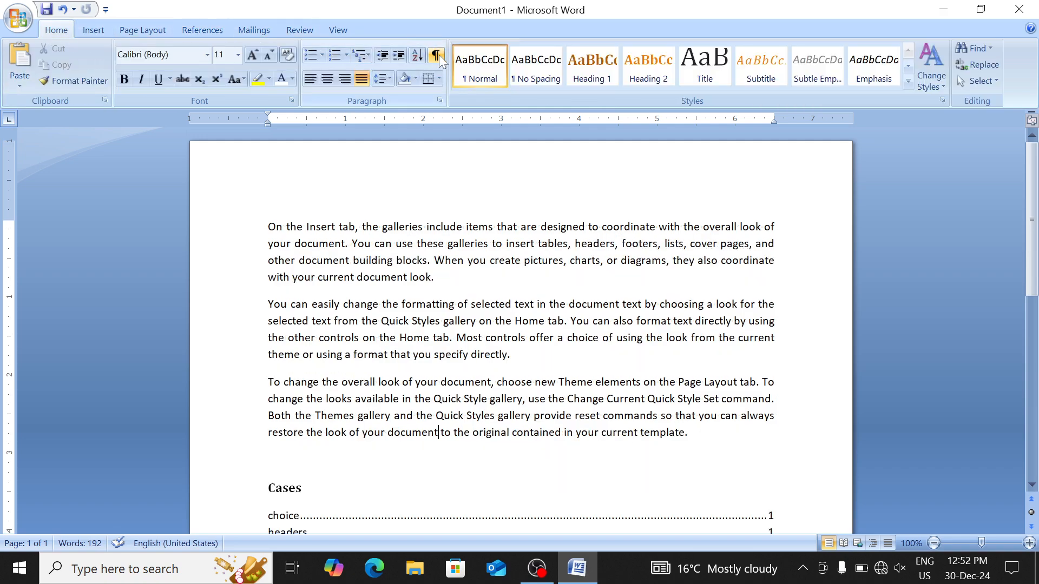
click(216, 29)
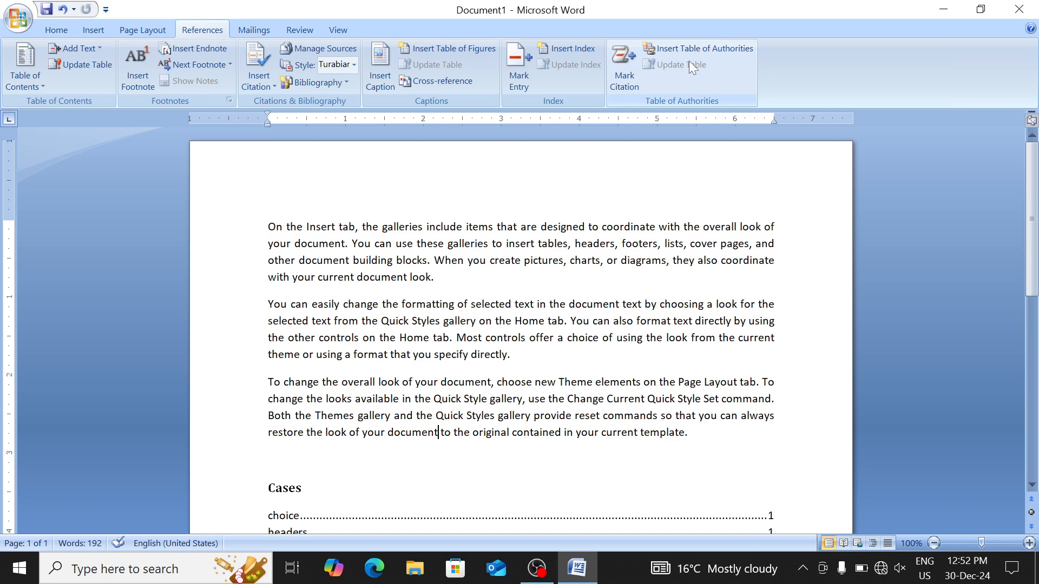
Update the Cases table to add 'coordinate' and 'restore the look of your document'
scroll(520, 324, down, 3)
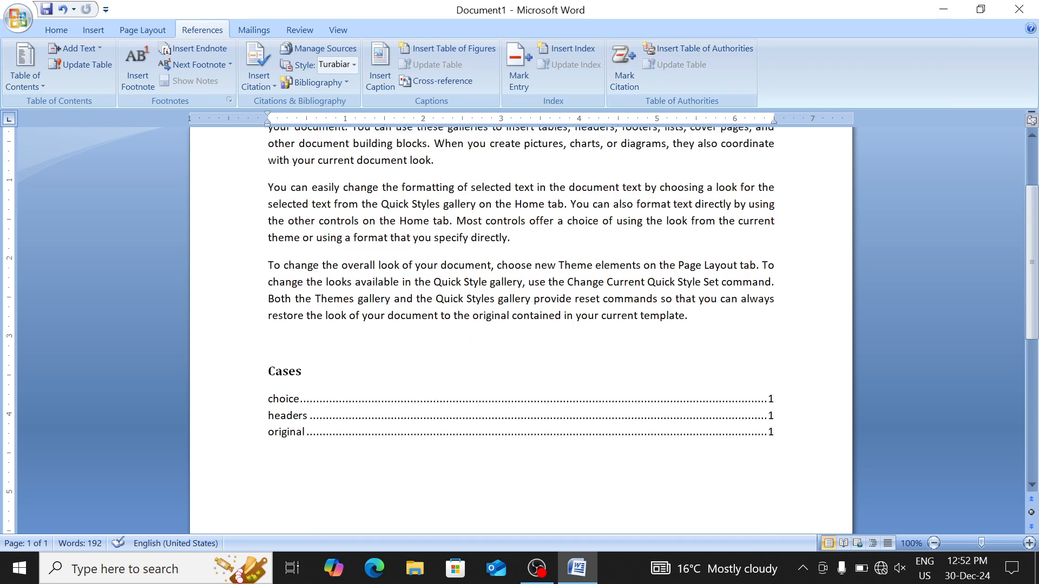
click(768, 376)
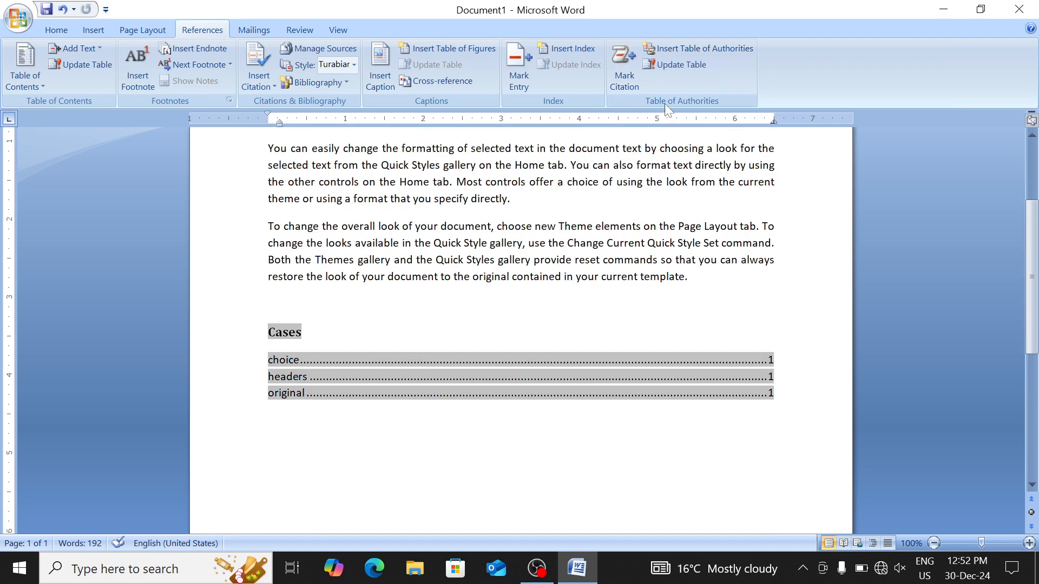
click(691, 64)
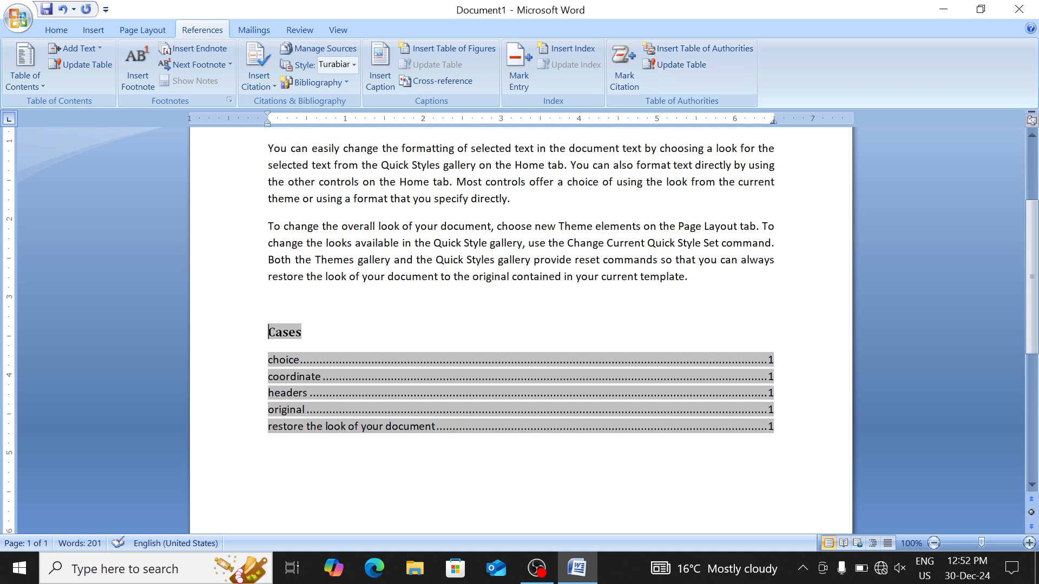
scroll(521, 324, up, 3)
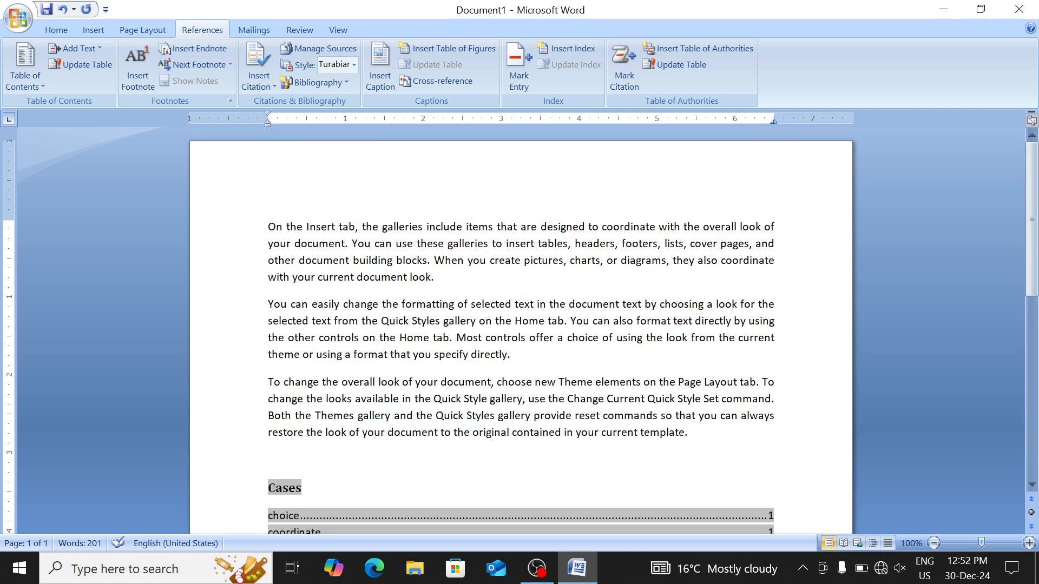
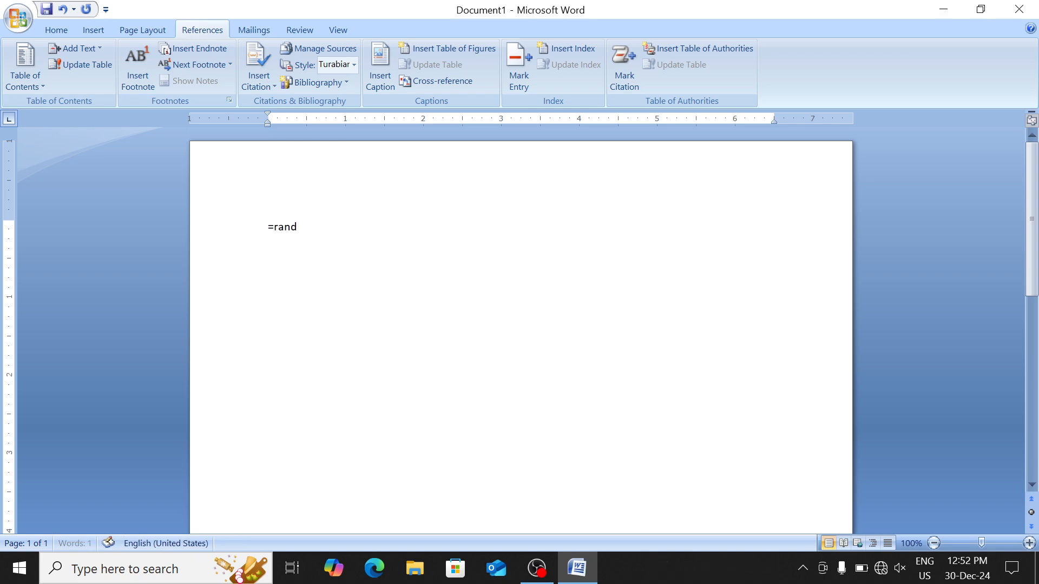
Generate three paragraphs of =rand() sample text and justify the whole document
key(Return)
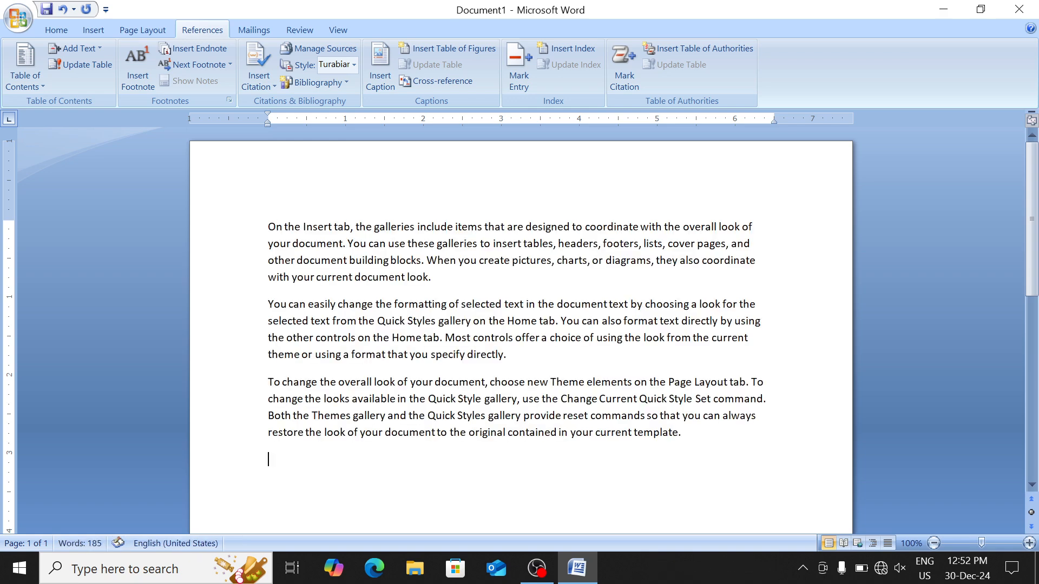
key(BackSpace)
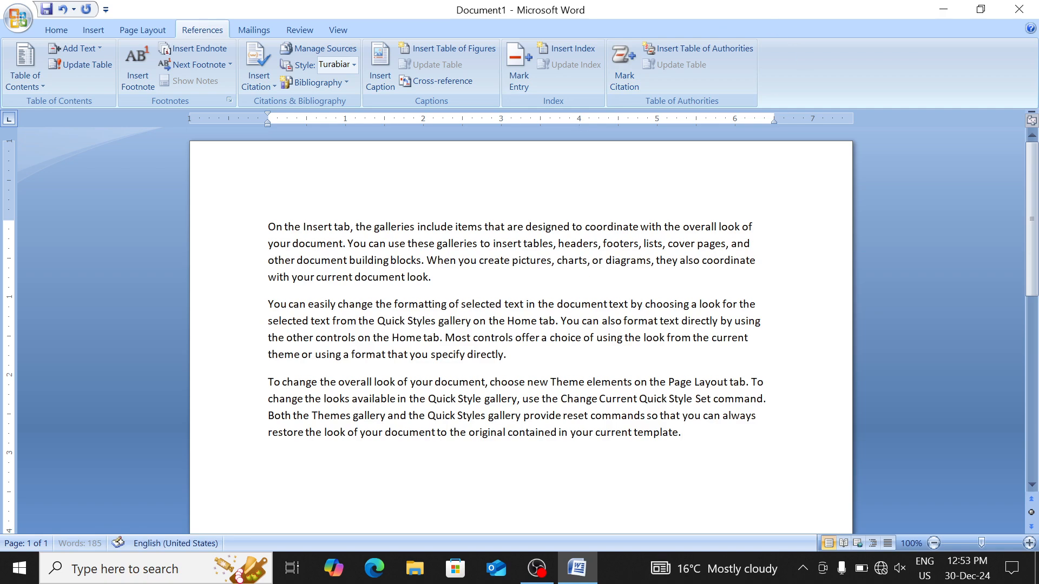
key(ctrl+a)
key(ctrl+j)
key(ctrl+Home)
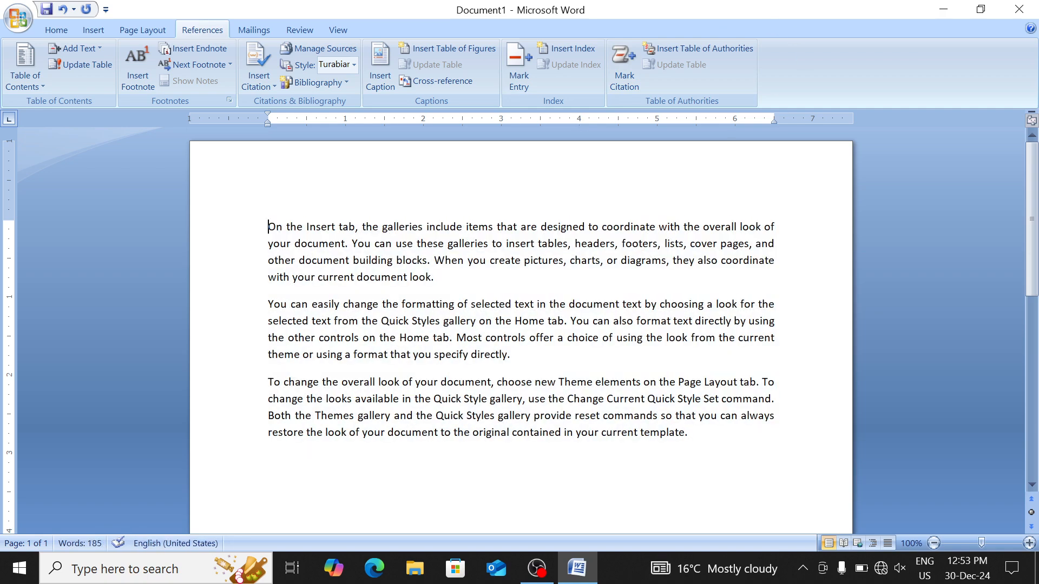
click(19, 24)
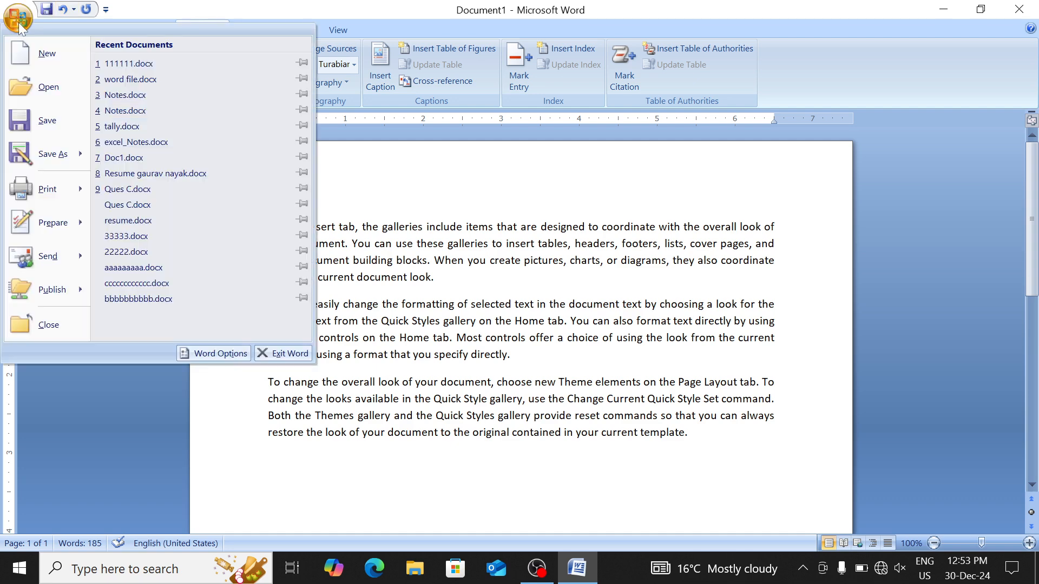
Save the document to the Desktop as Lock.docx with a password required to open it
click(58, 120)
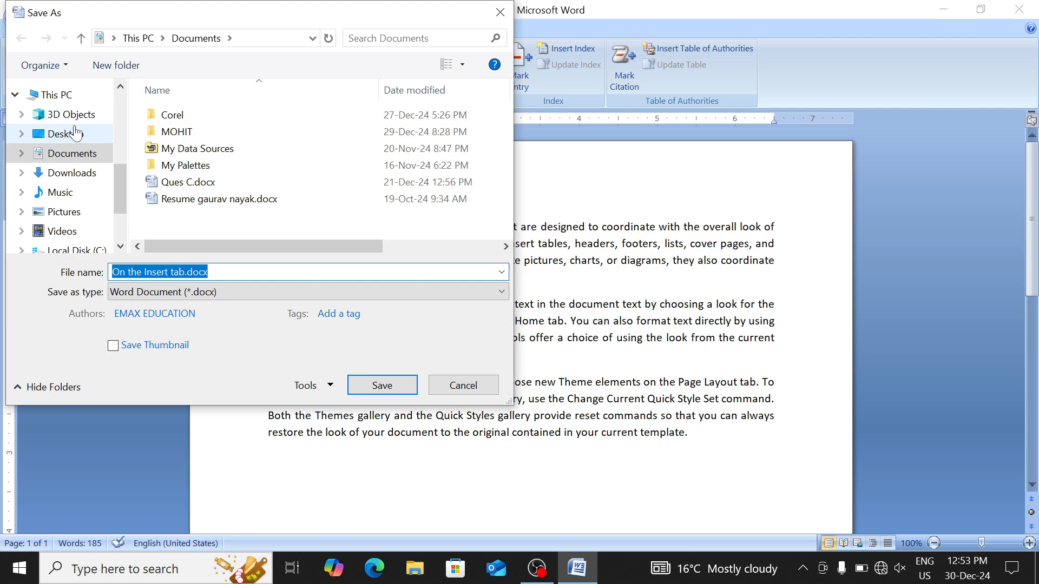
click(76, 135)
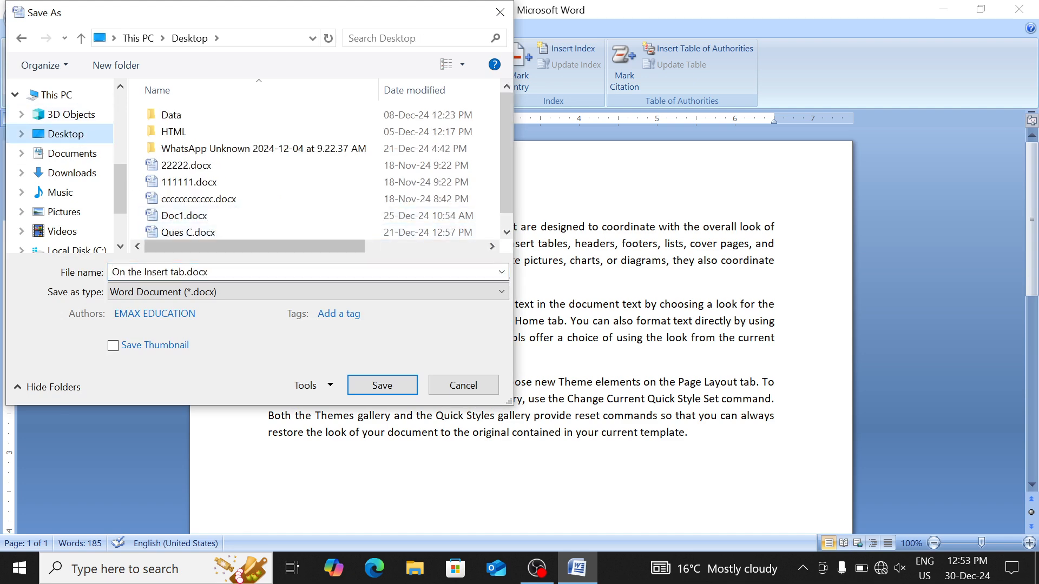
text(L)
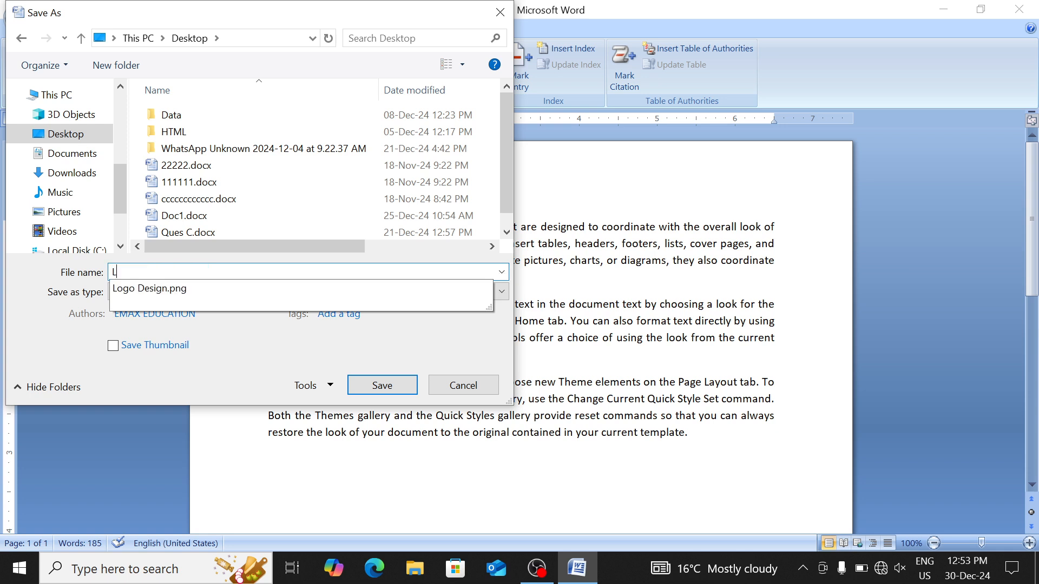
text(ock)
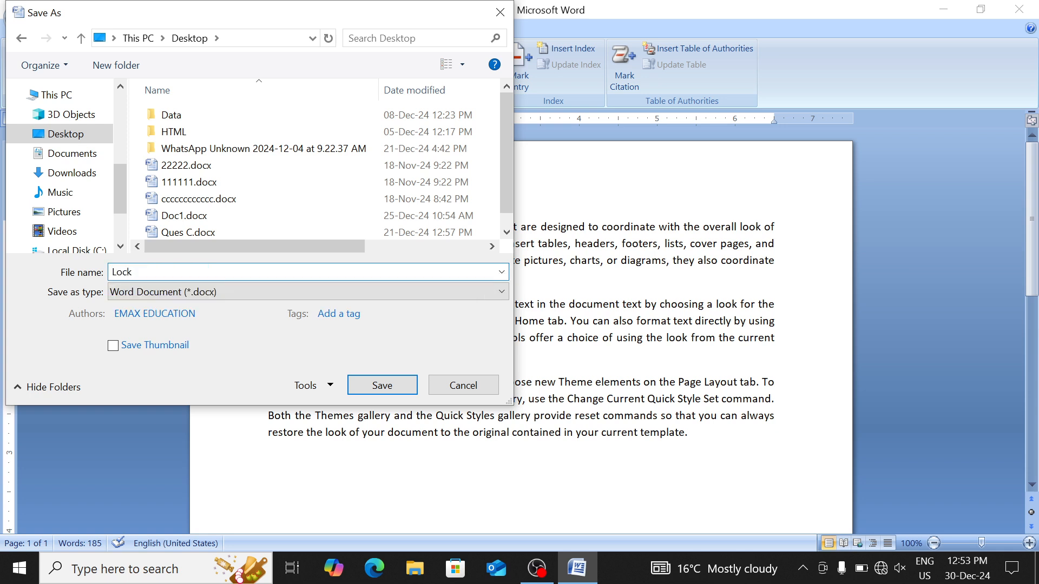
click(313, 389)
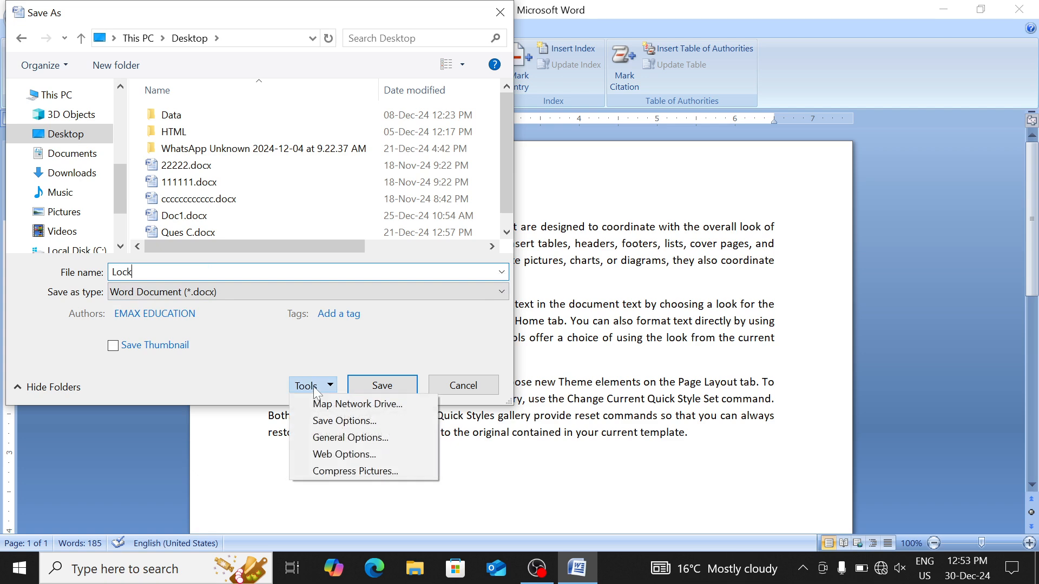
click(347, 438)
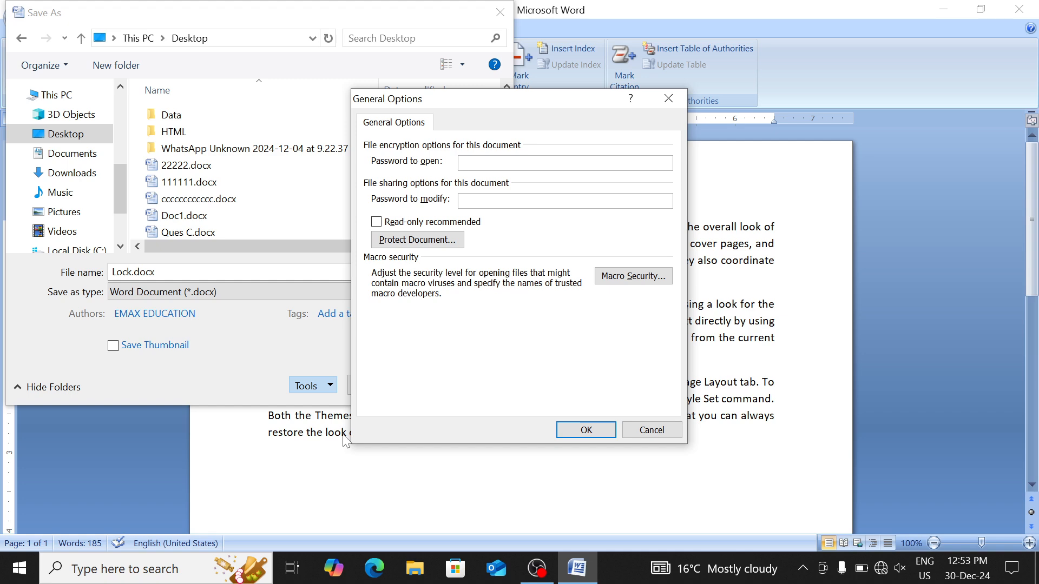
text(123)
key(Return)
text(1)
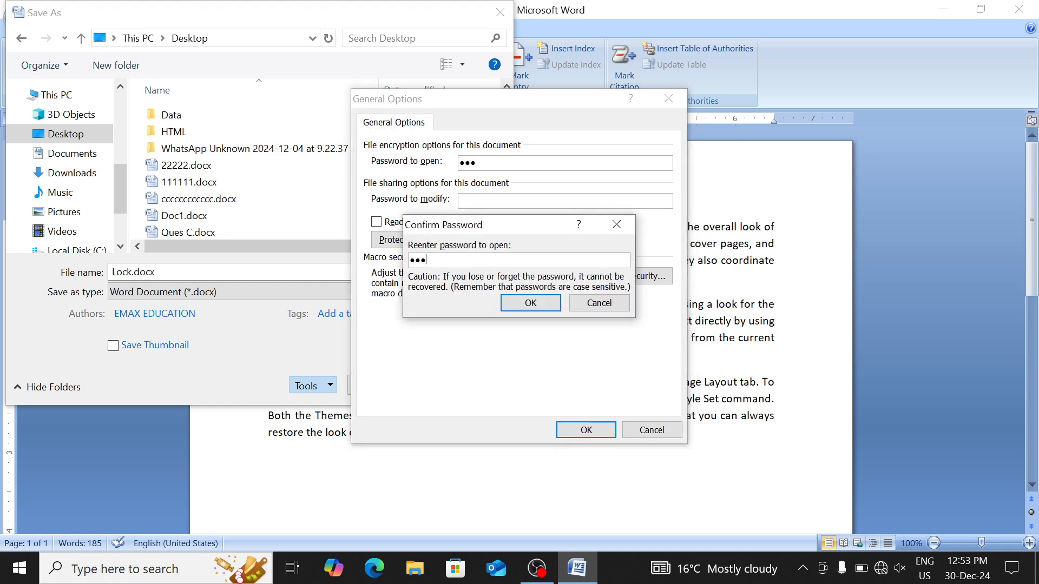
key(Return)
key(Return)
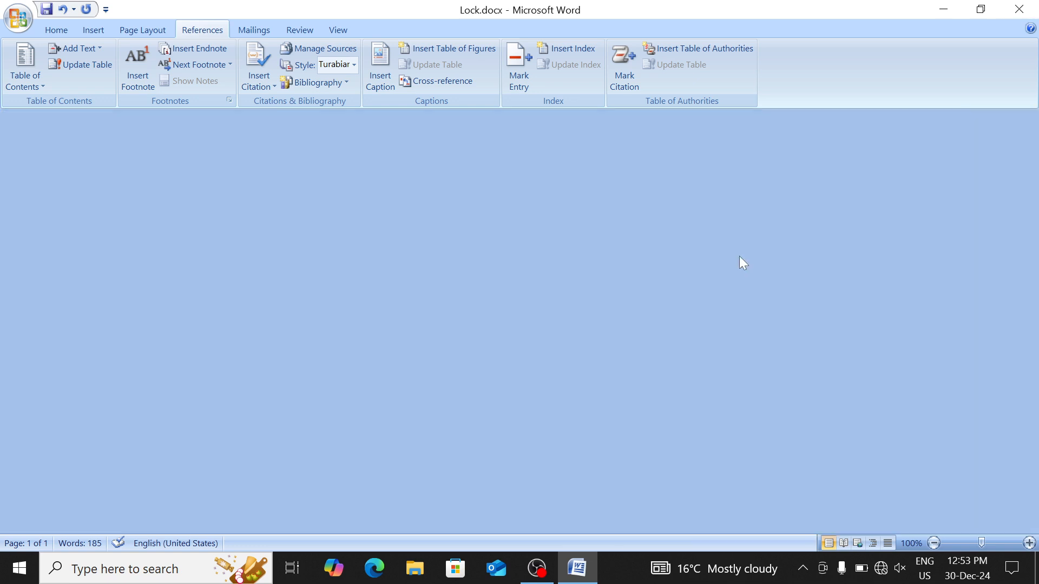
Close Word and reopen Lock.docx from the Desktop, entering its open password
click(1018, 9)
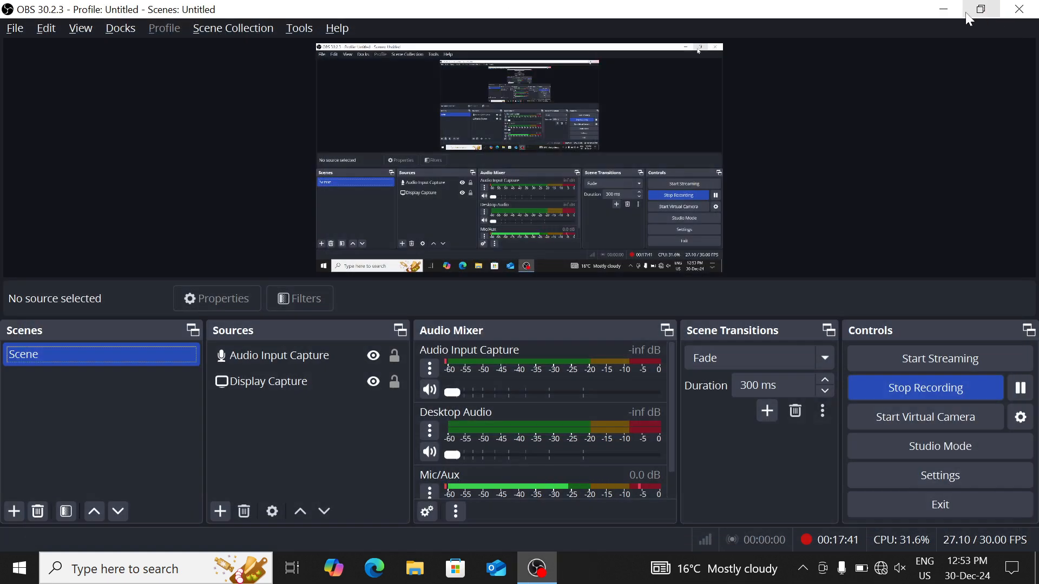
click(944, 9)
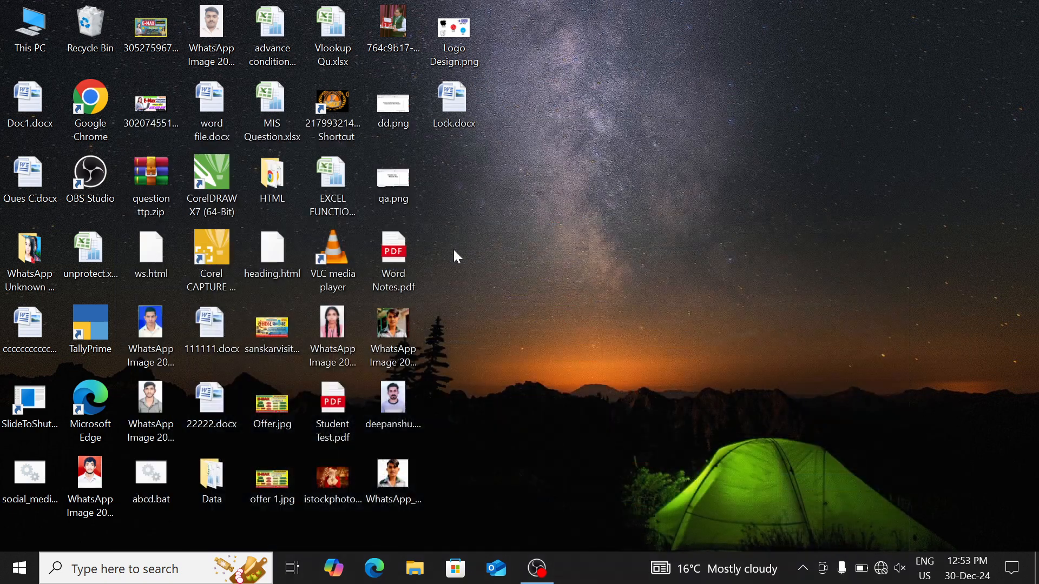
double_click(454, 114)
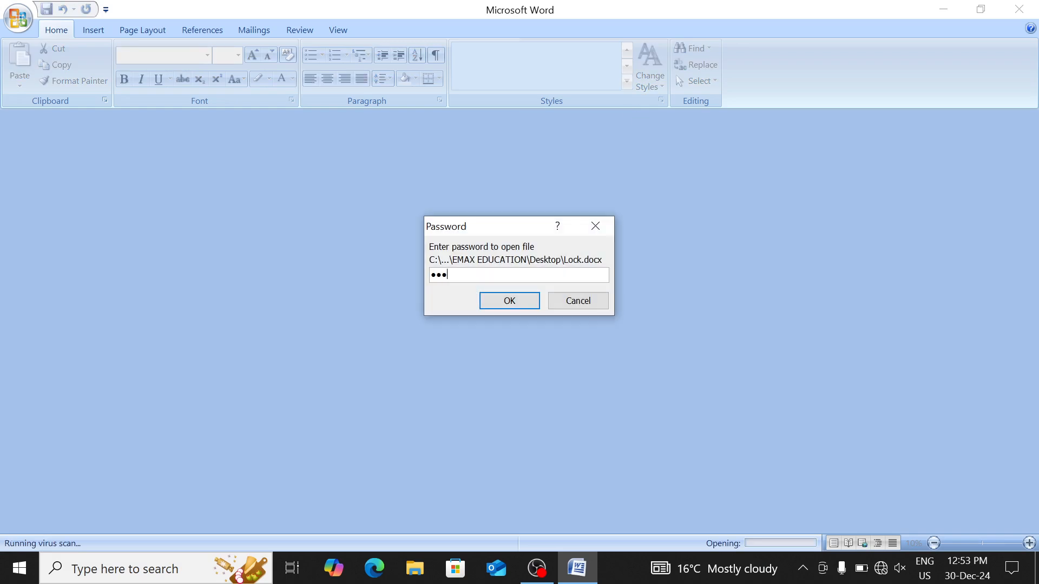
key(Return)
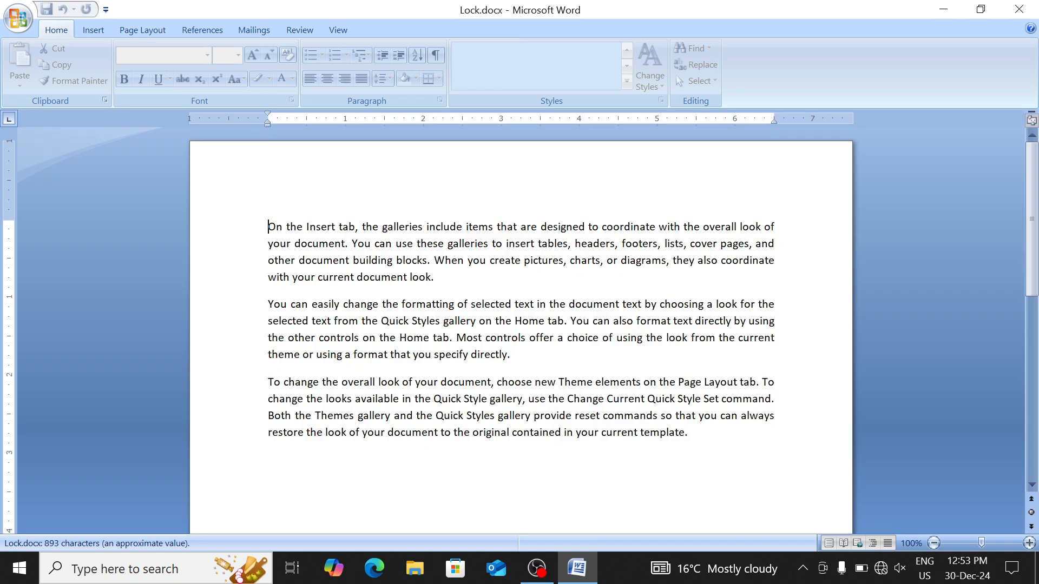
click(499, 304)
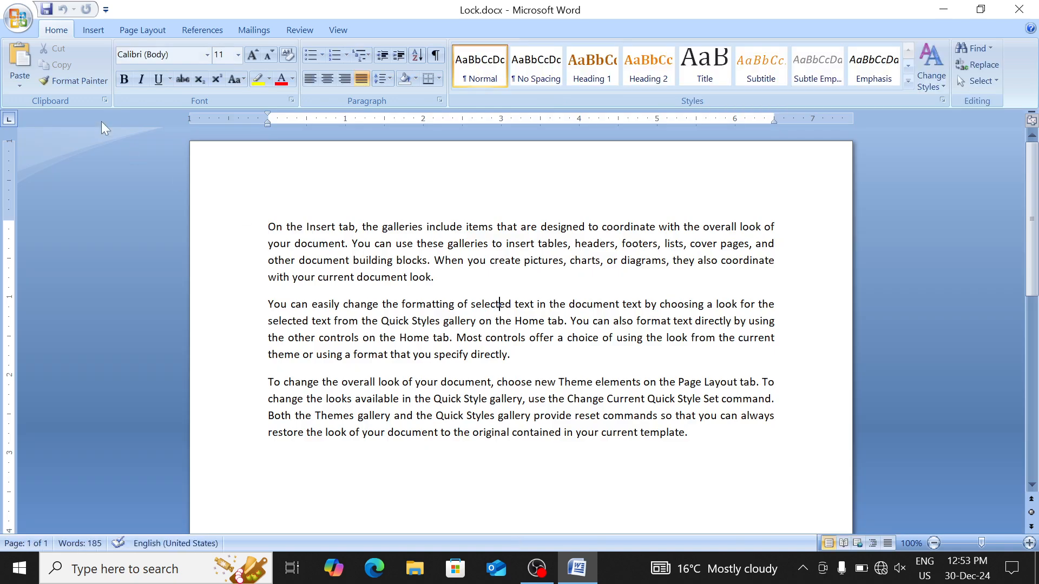
Re-save Lock.docx via Save As with the Password to open cleared in General Options
click(18, 17)
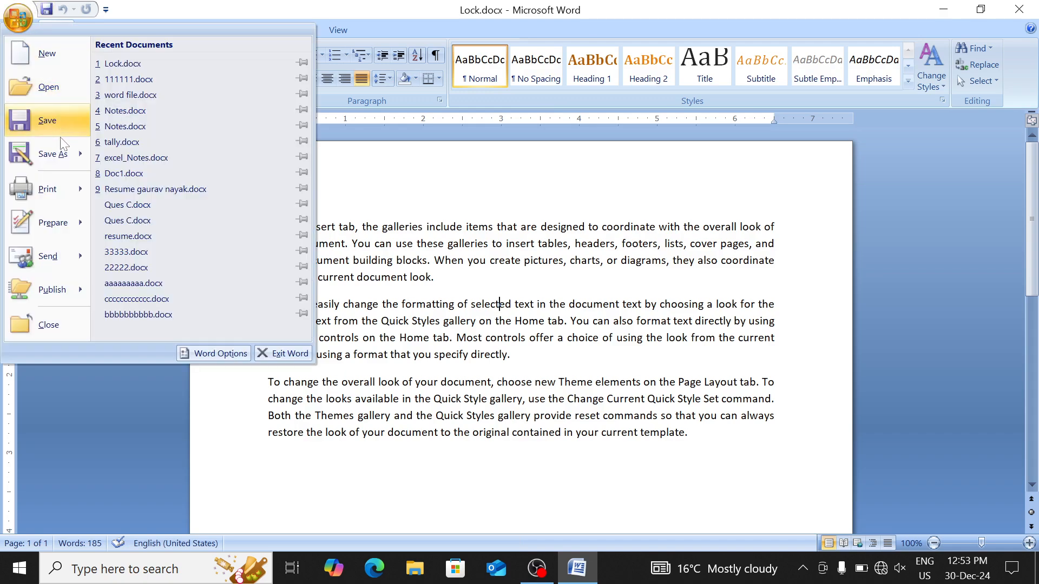
click(52, 153)
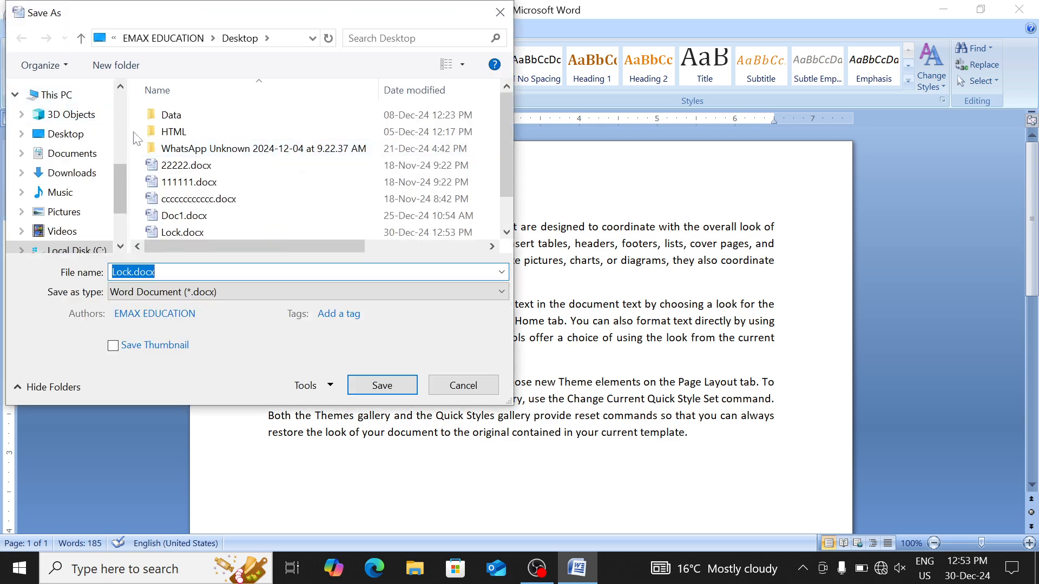
click(308, 386)
click(350, 437)
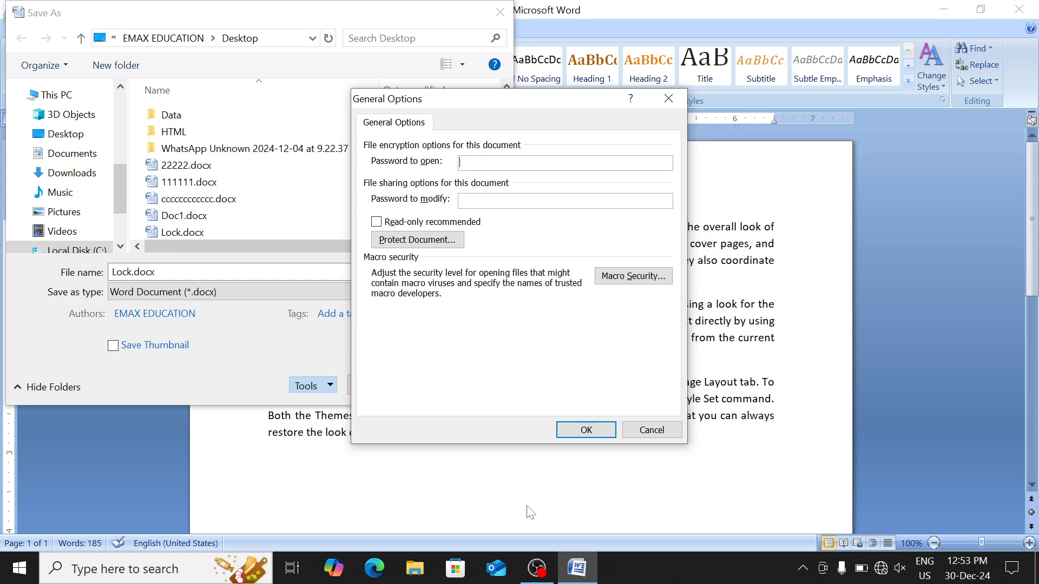
click(586, 430)
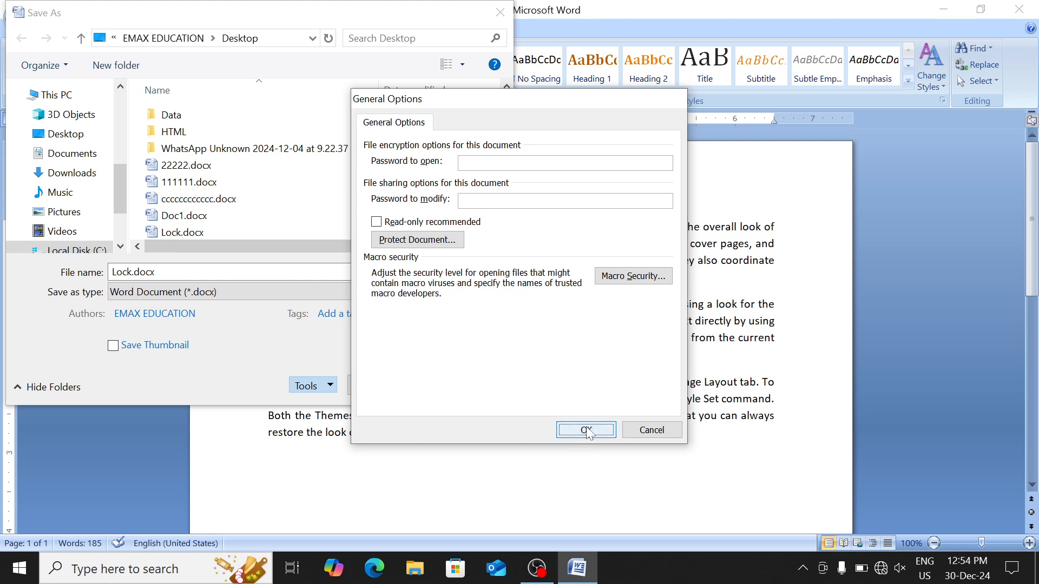
click(394, 383)
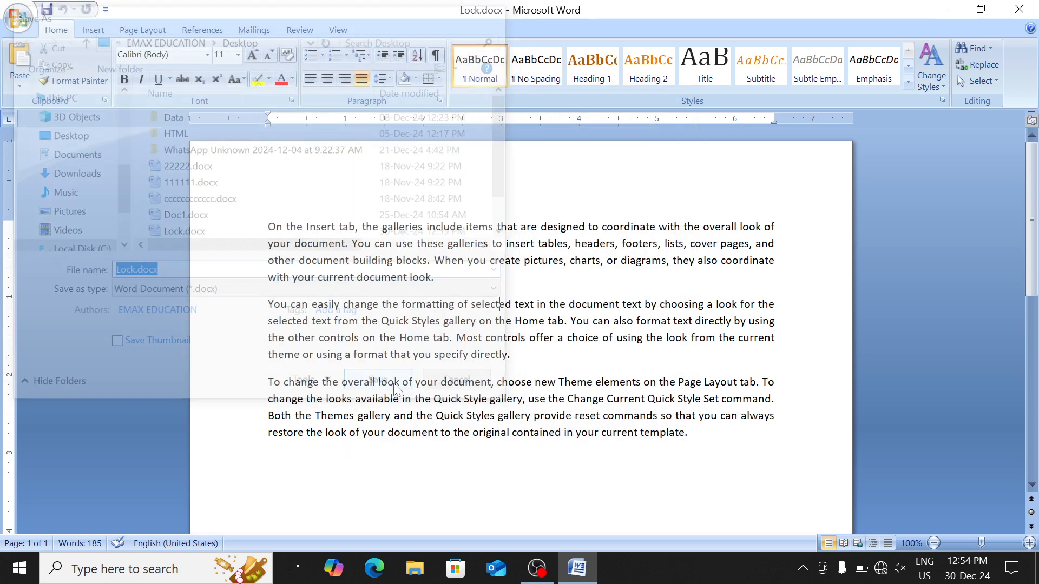
Close Word and reopen Lock.docx from the Desktop to confirm no password is asked
click(1016, 3)
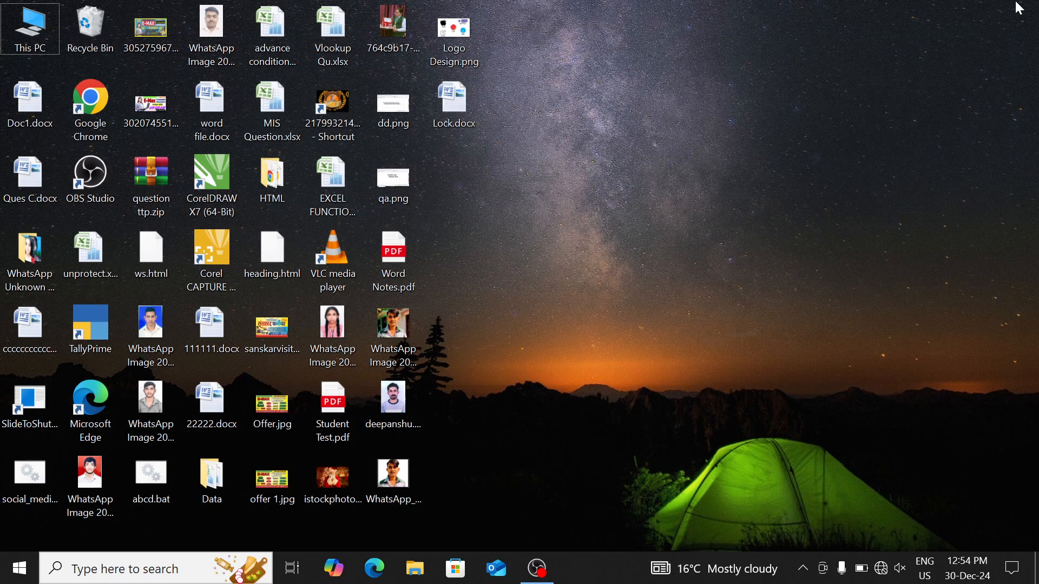
click(454, 118)
double_click(457, 102)
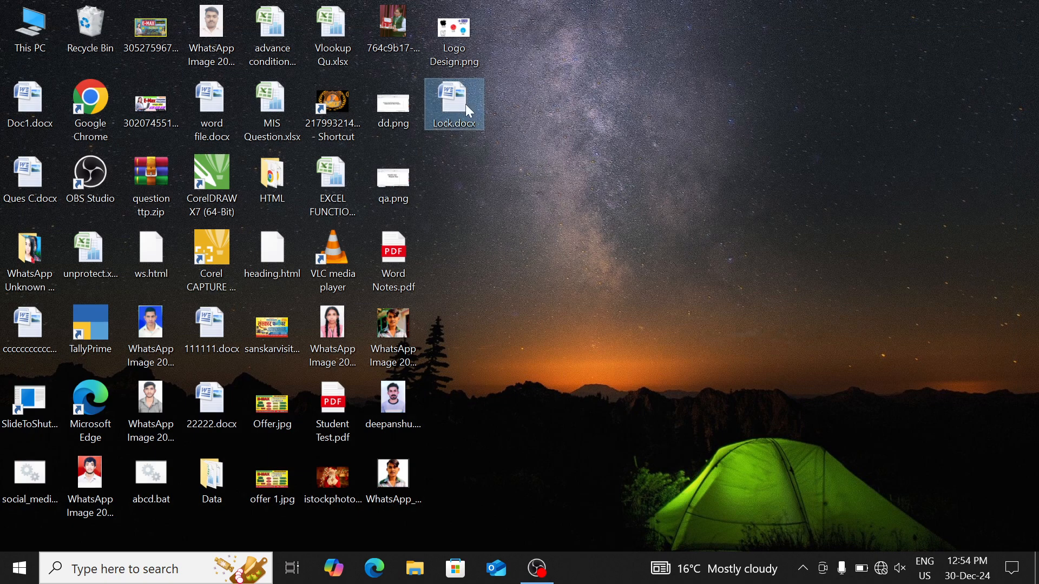